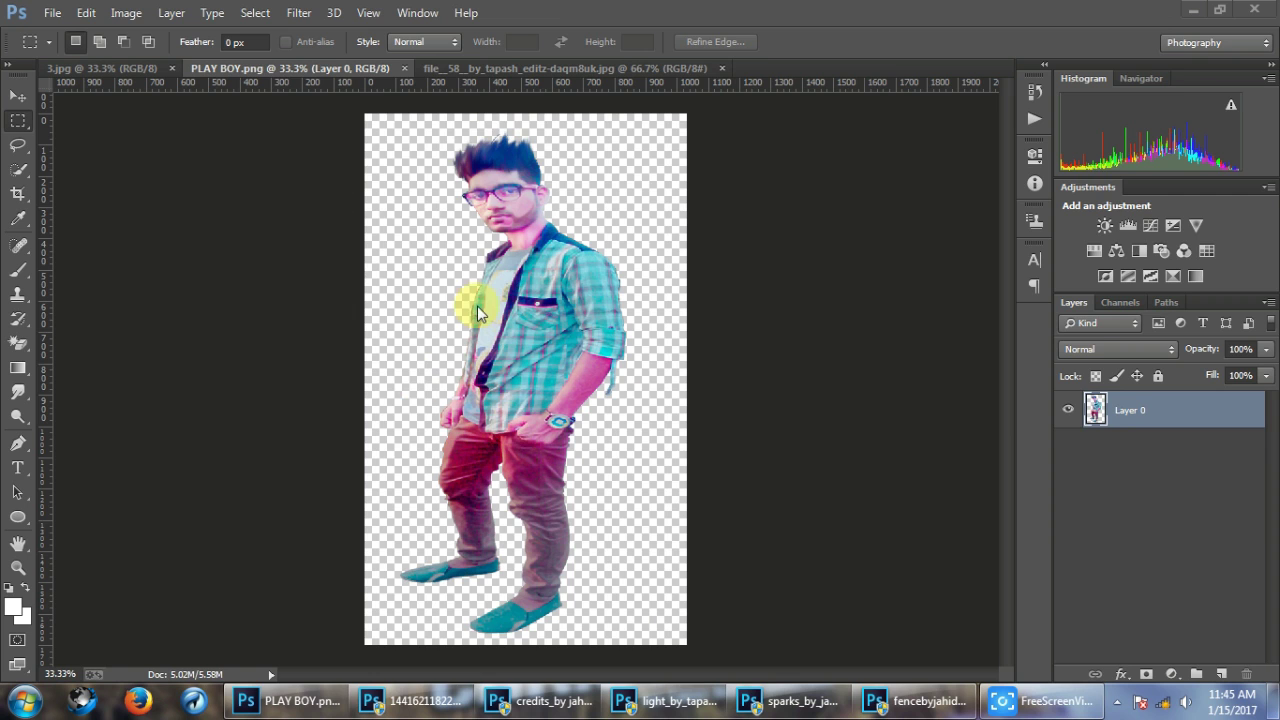
Inspect the finished 3.jpg poster up close, then close it to return to PLAY BOY.png.
{"action": "left_click", "coordinate": [140, 68]}
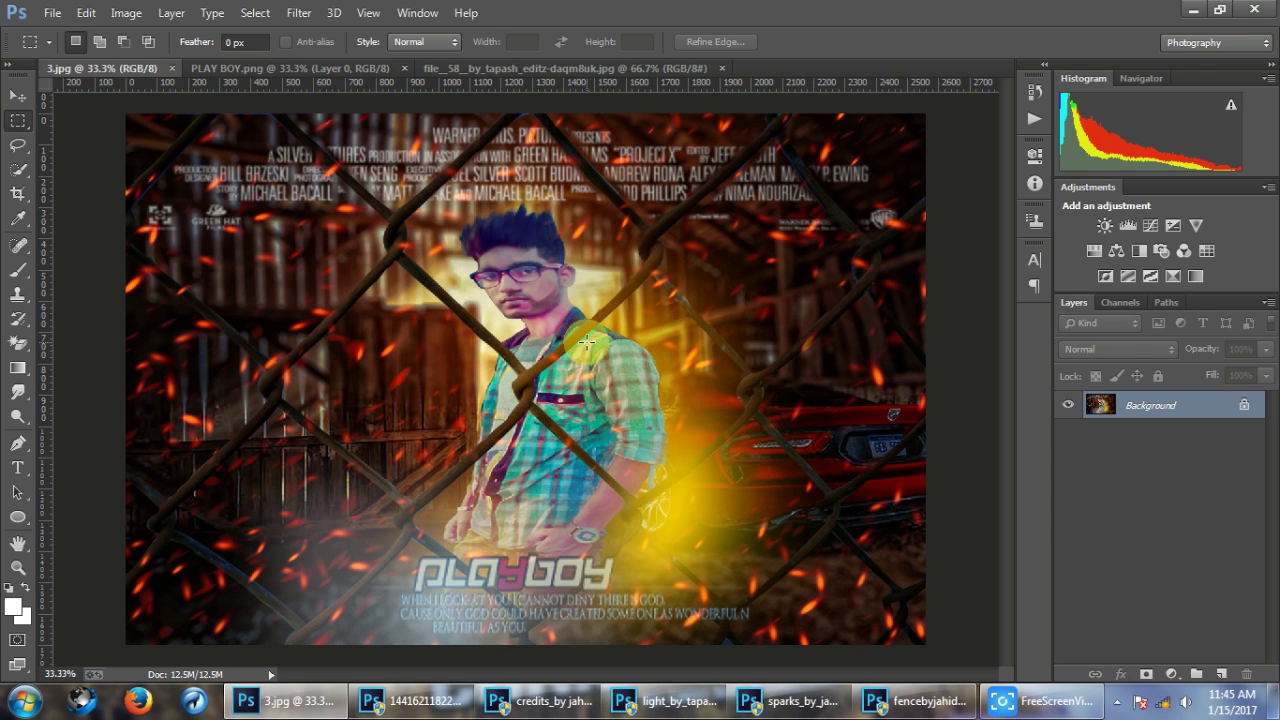
{"action": "scroll", "coordinate": [601, 330], "scroll_direction": "up", "scroll_amount": 2}
{"action": "scroll", "coordinate": [599, 326], "scroll_direction": "down", "scroll_amount": 3}
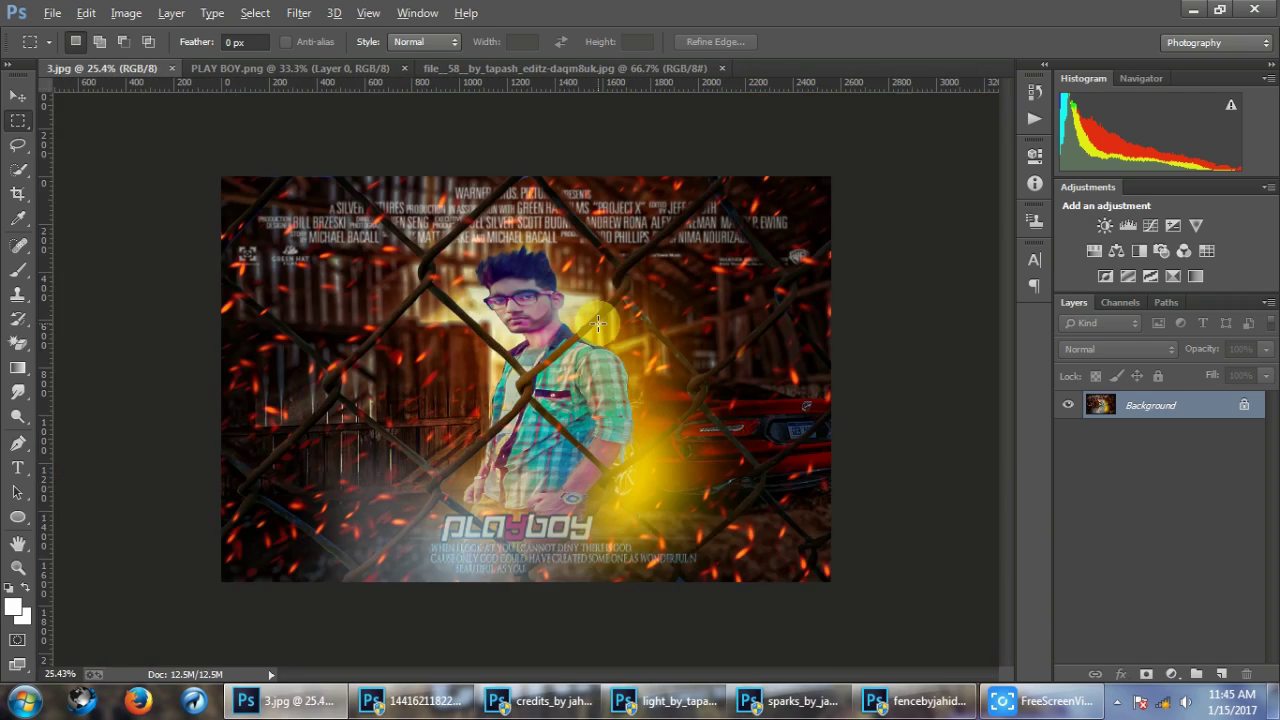
{"action": "scroll", "coordinate": [597, 323], "scroll_direction": "up", "scroll_amount": 1}
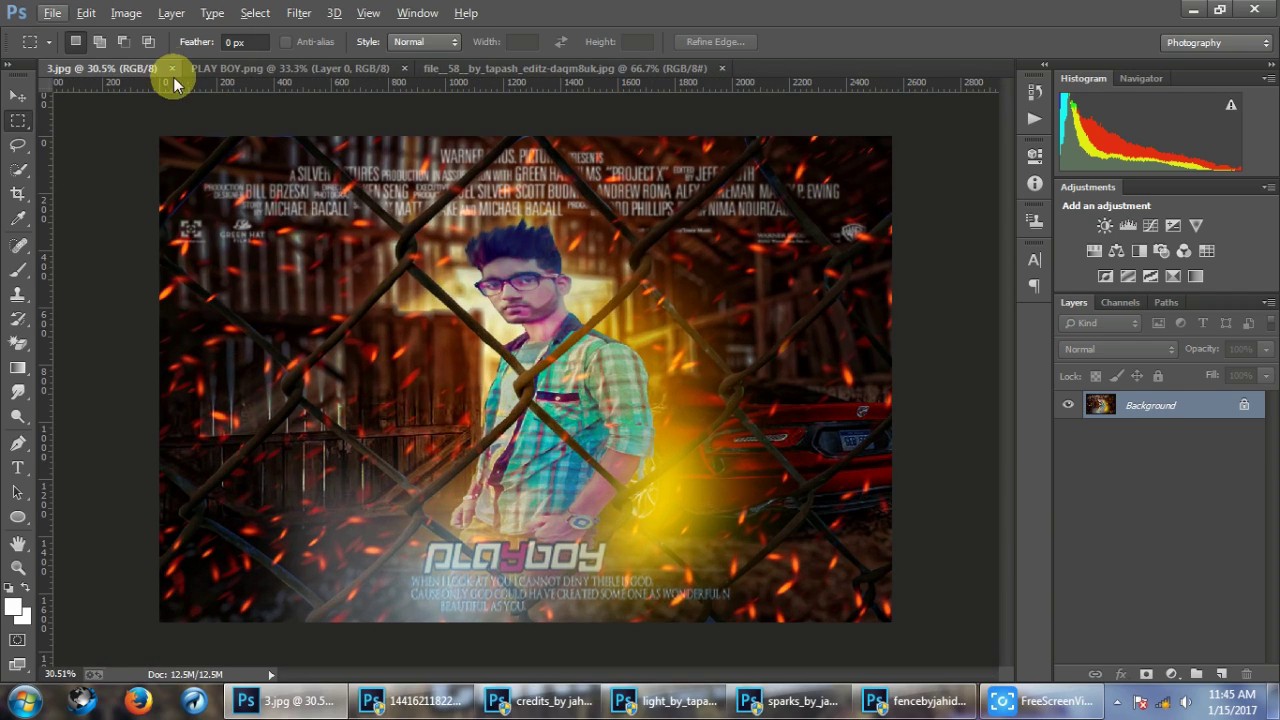
{"action": "left_click", "coordinate": [172, 68]}
Create a white 4888 × 2848 px, 300 ppi document and dock it among the open tabs.
{"action": "left_click", "coordinate": [86, 12]}
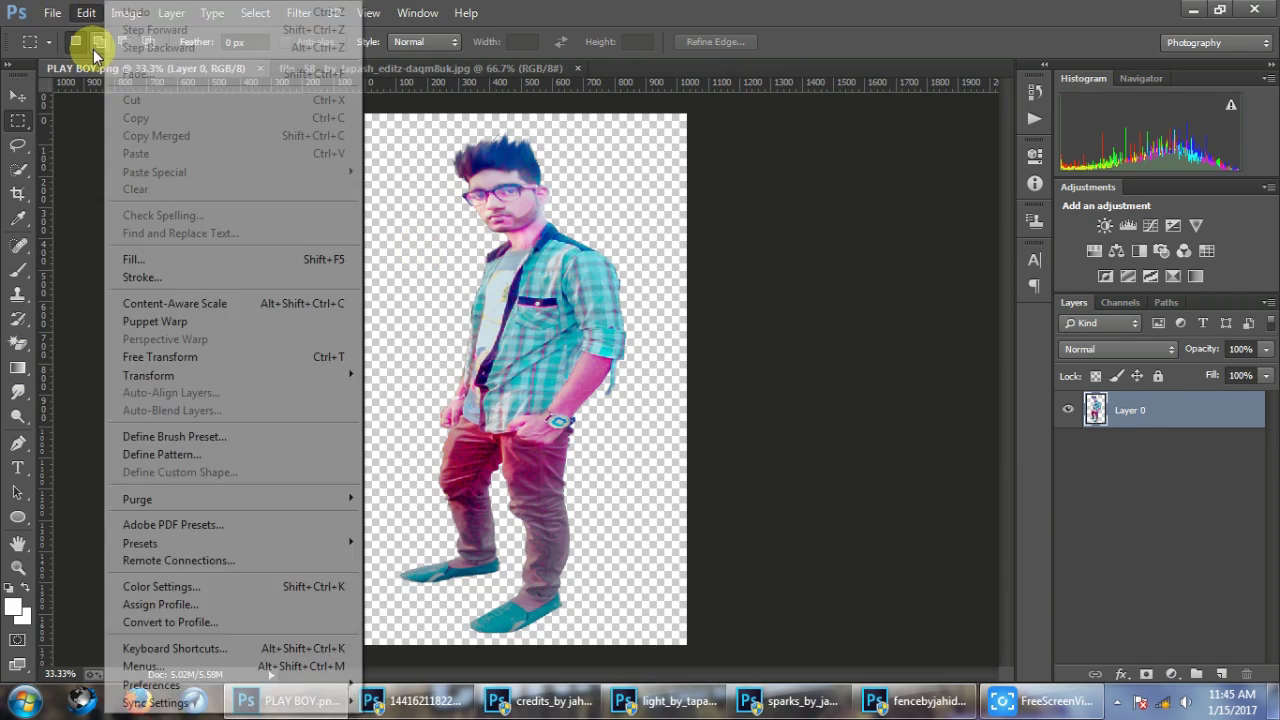
{"action": "left_click", "coordinate": [60, 30]}
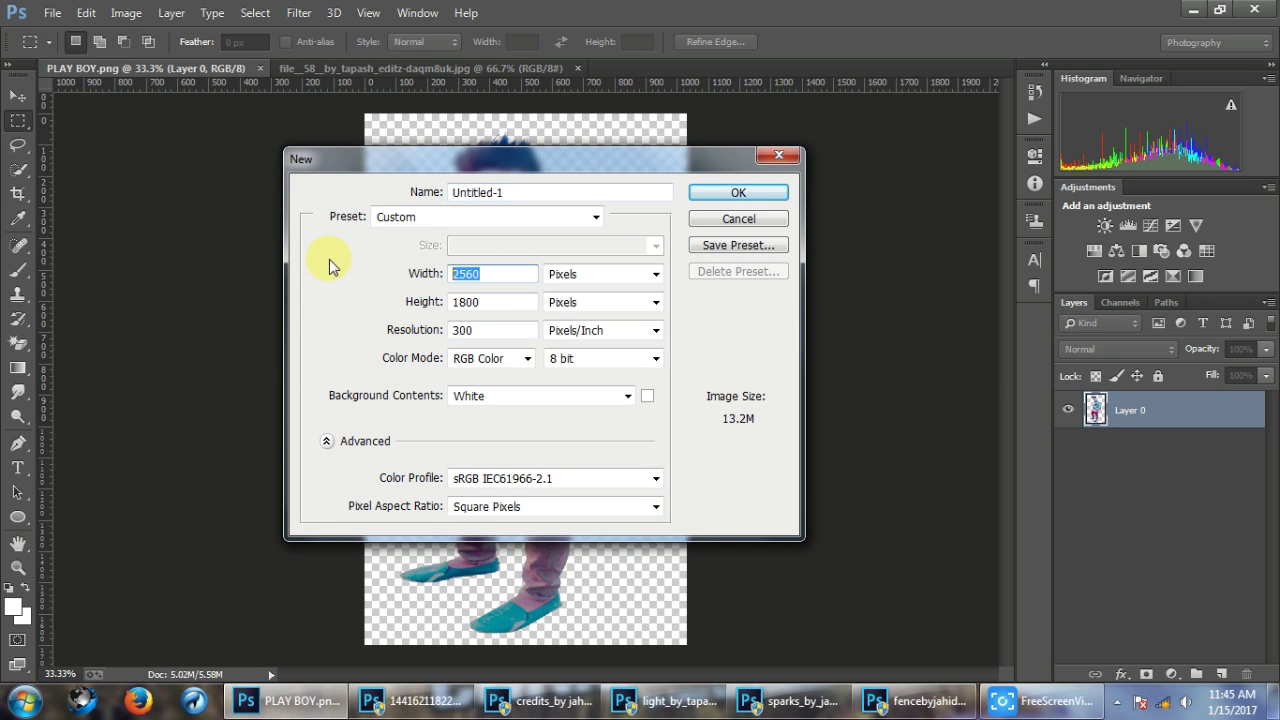
{"action": "type", "text": "4888"}
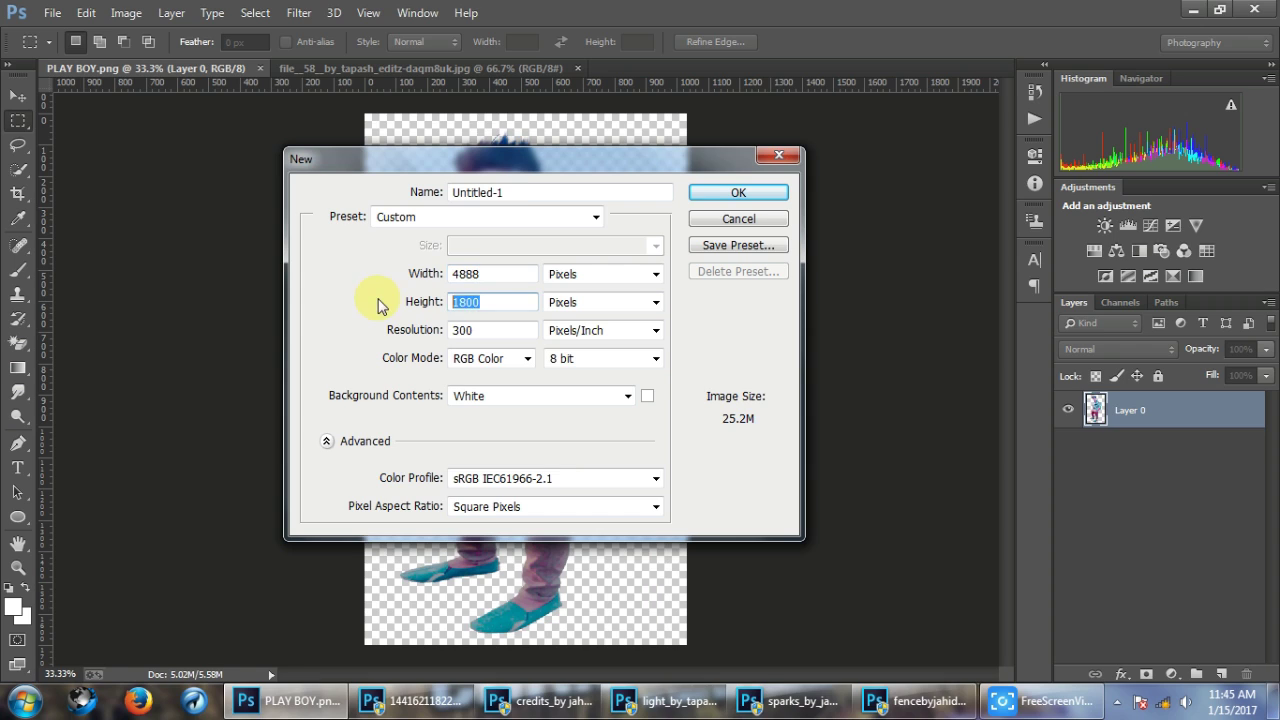
{"action": "type", "text": "48"}
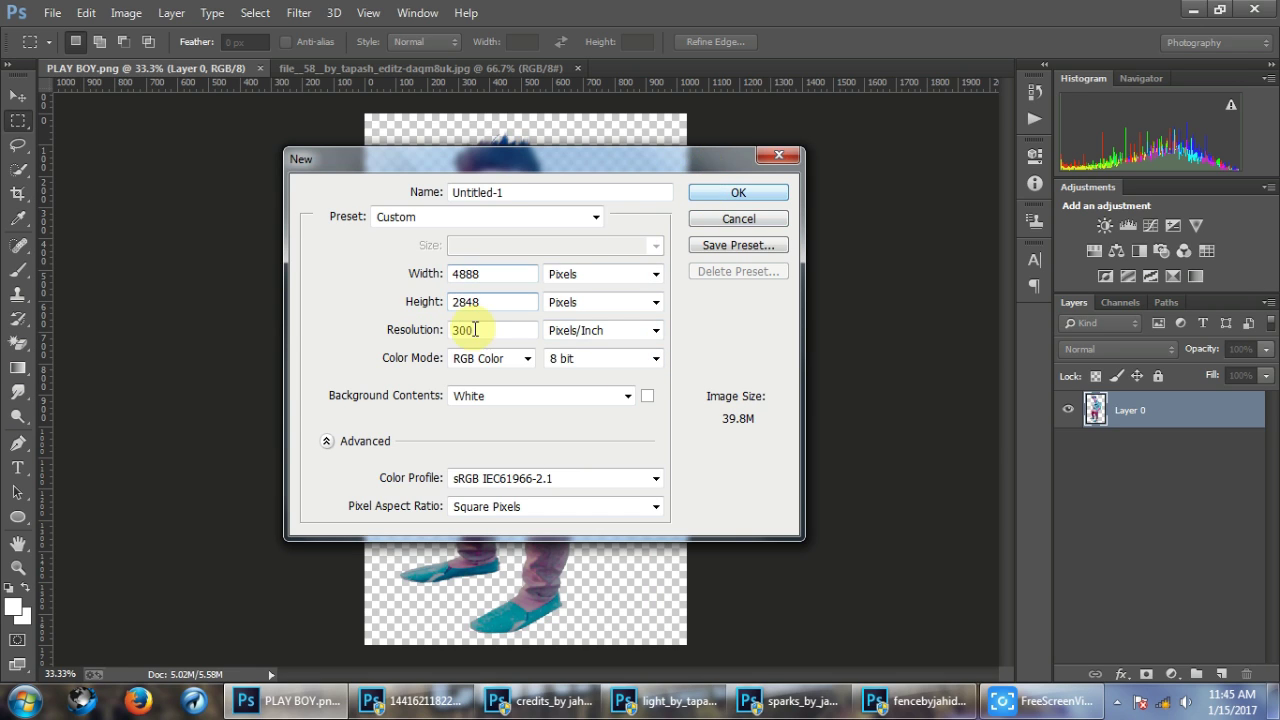
{"action": "key", "text": "Tab"}
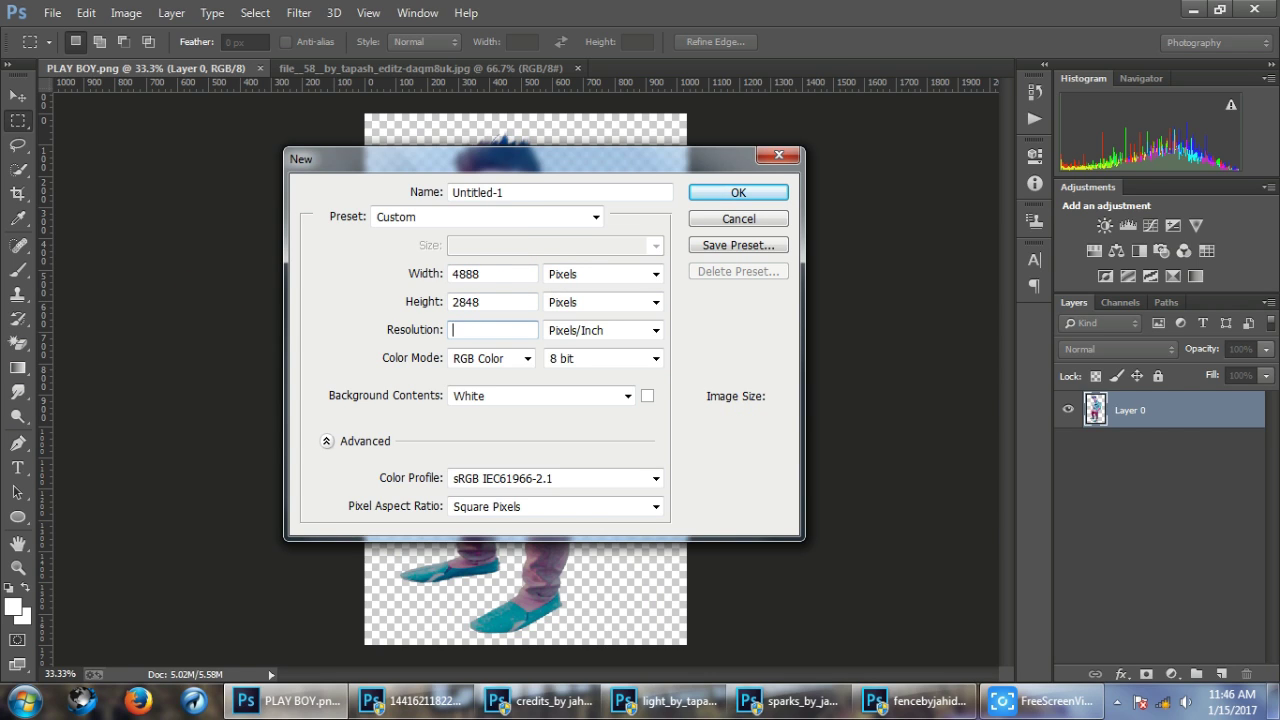
{"action": "left_click", "coordinate": [740, 193]}
{"action": "left_click_drag", "start_coordinate": [403, 82], "coordinate": [568, 83]}
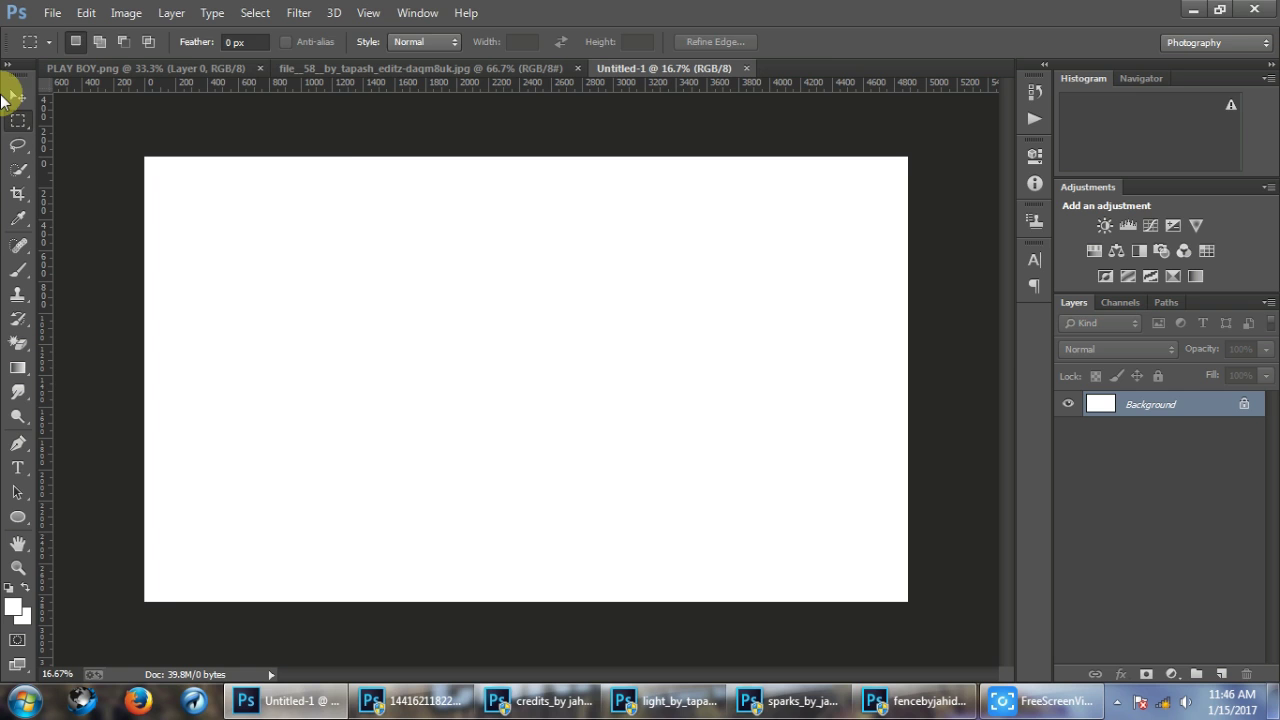
Move the PLAY BOY cutout into Untitled-1 as a hidden Layer 1, then show the barn-and-car photo.
{"action": "left_click", "coordinate": [15, 98]}
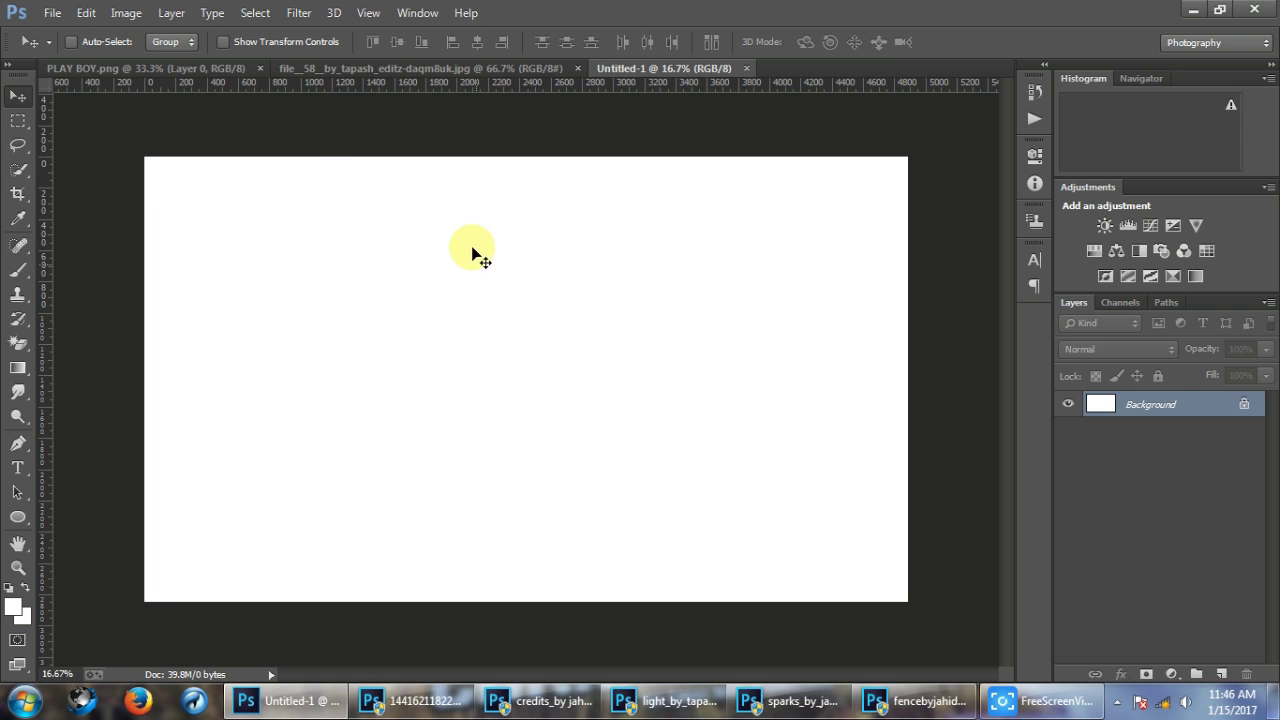
{"action": "left_click", "coordinate": [547, 67]}
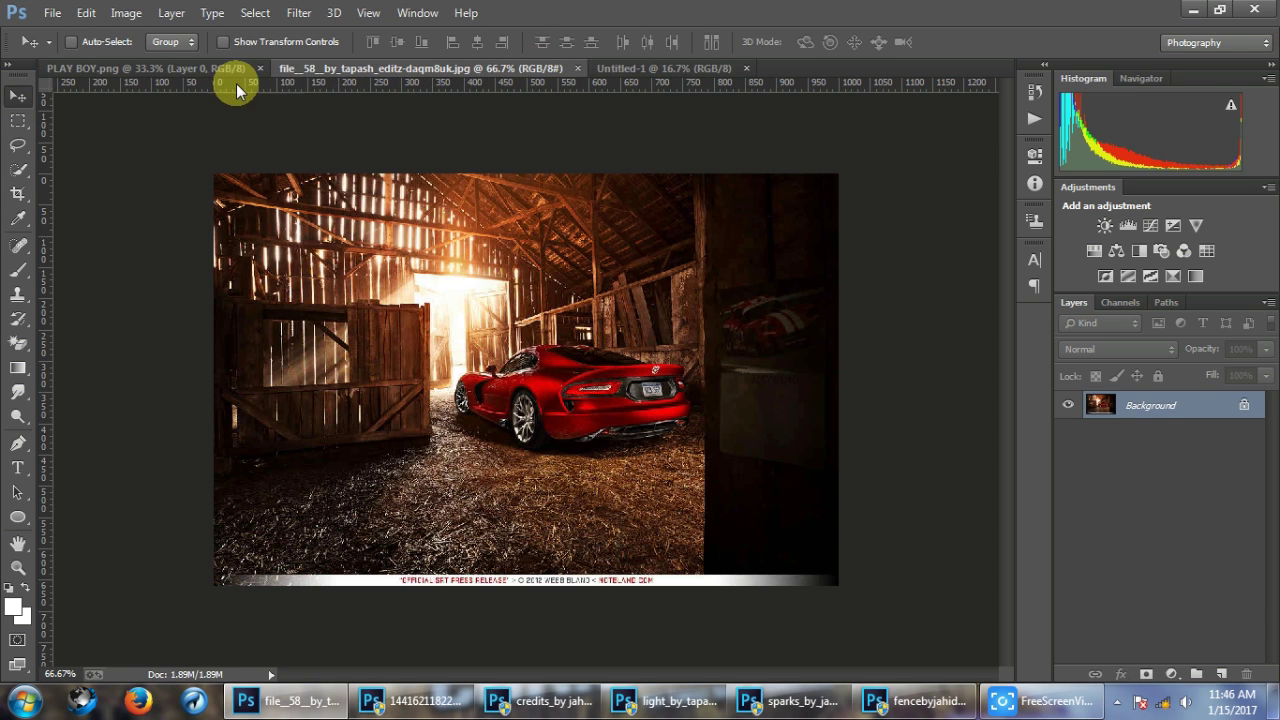
{"action": "left_click", "coordinate": [205, 68]}
{"action": "scroll", "coordinate": [686, 143], "scroll_direction": "up", "scroll_amount": 3}
{"action": "scroll", "coordinate": [664, 277], "scroll_direction": "down", "scroll_amount": 2}
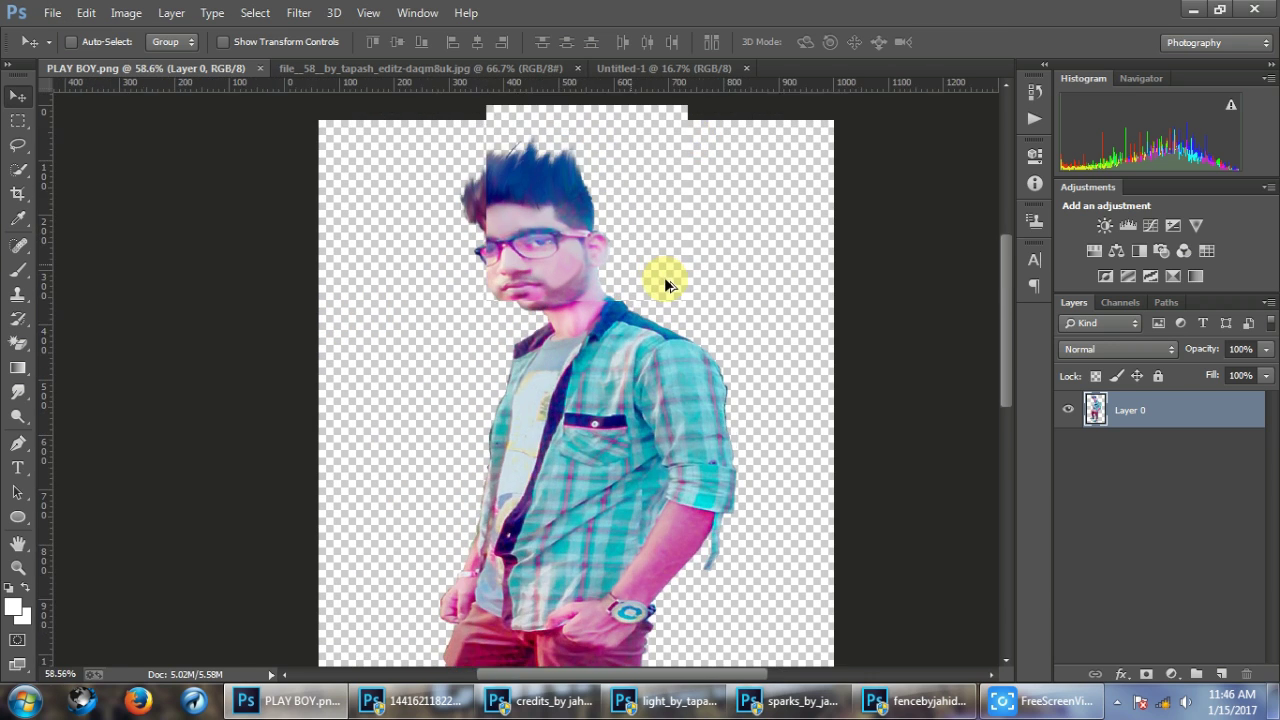
{"action": "scroll", "coordinate": [657, 271], "scroll_direction": "down", "scroll_amount": 2}
{"action": "scroll", "coordinate": [657, 271], "scroll_direction": "down", "scroll_amount": 1}
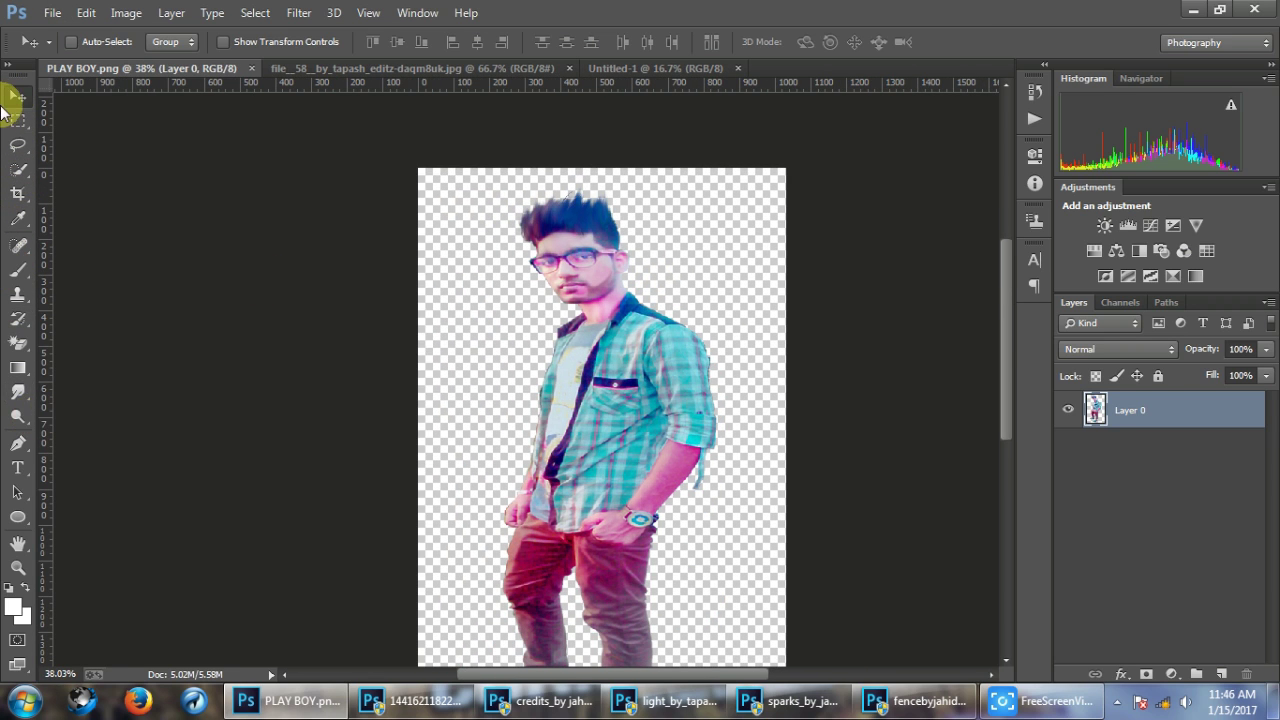
{"action": "mouse_move", "coordinate": [596, 274]}
{"action": "left_mouse_down"}
{"action": "mouse_move", "coordinate": [553, 250]}
{"action": "mouse_move", "coordinate": [560, 380]}
{"action": "left_mouse_up"}
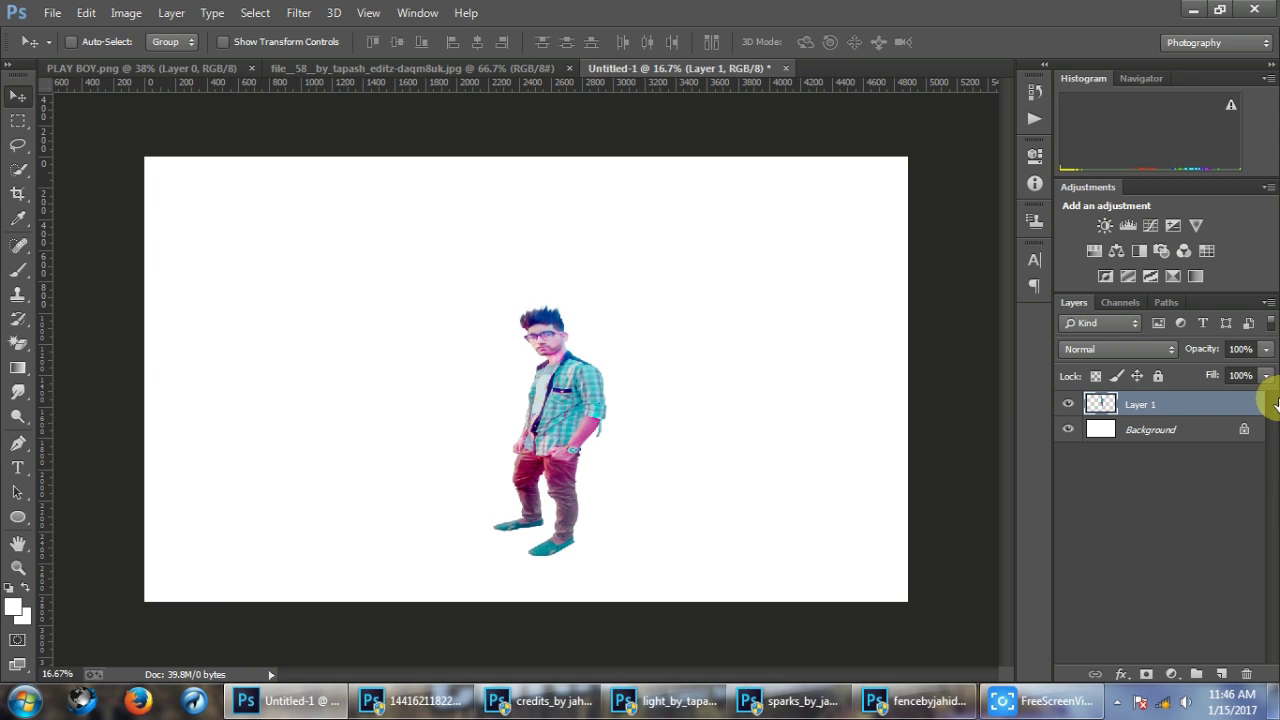
{"action": "left_click", "coordinate": [1068, 405]}
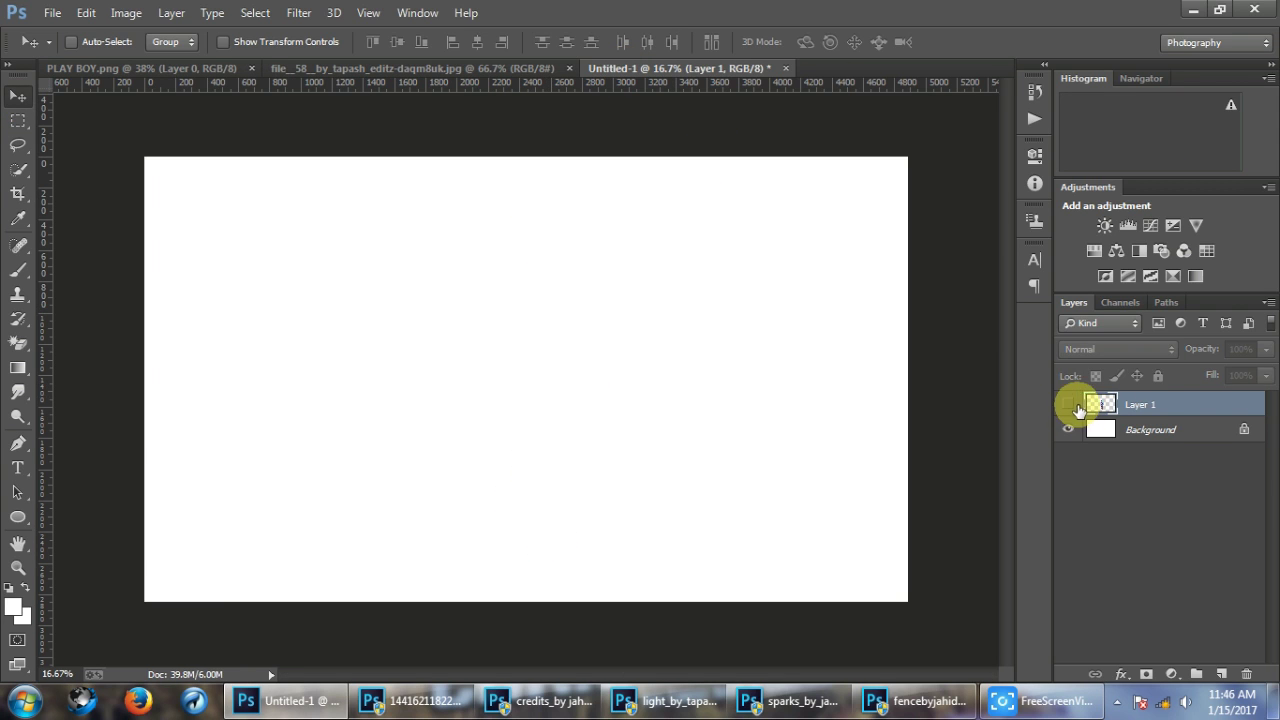
{"action": "left_click", "coordinate": [343, 67]}
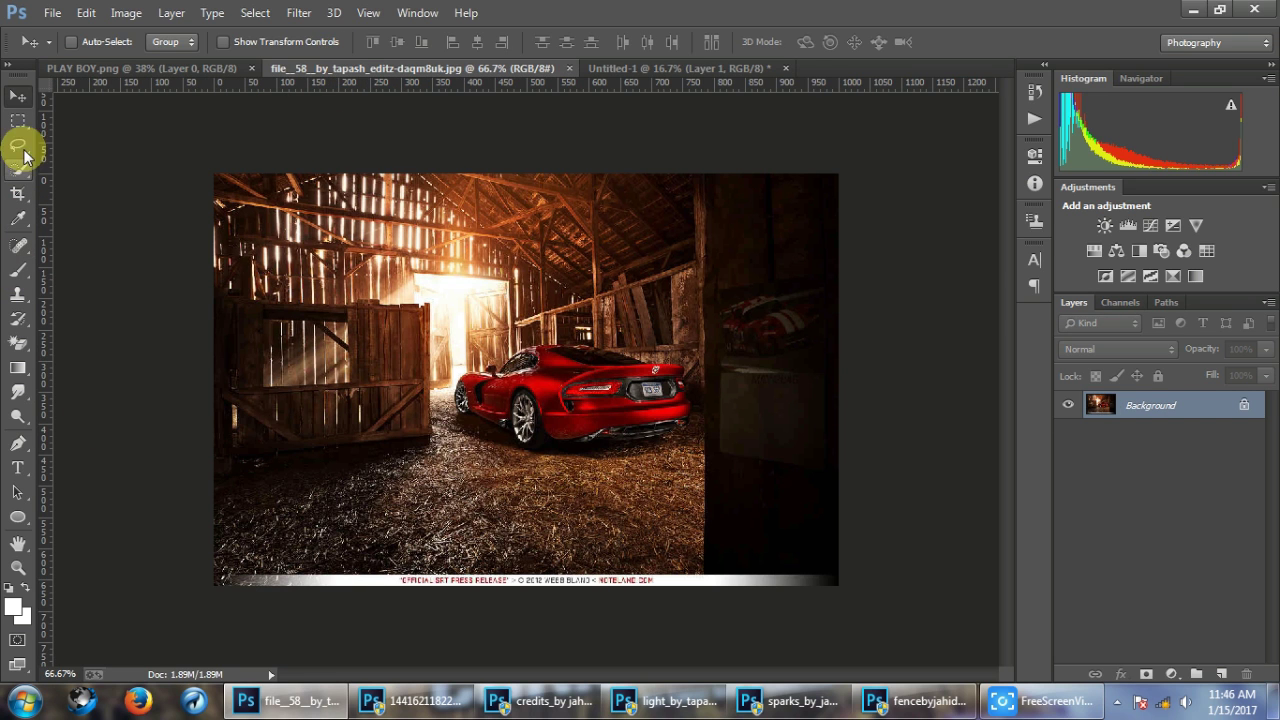
Unlock the barn photo's background as Layer 0 and copy it, excluding the dark right side.
{"action": "left_click", "coordinate": [18, 124]}
{"action": "double_click", "coordinate": [1130, 410]}
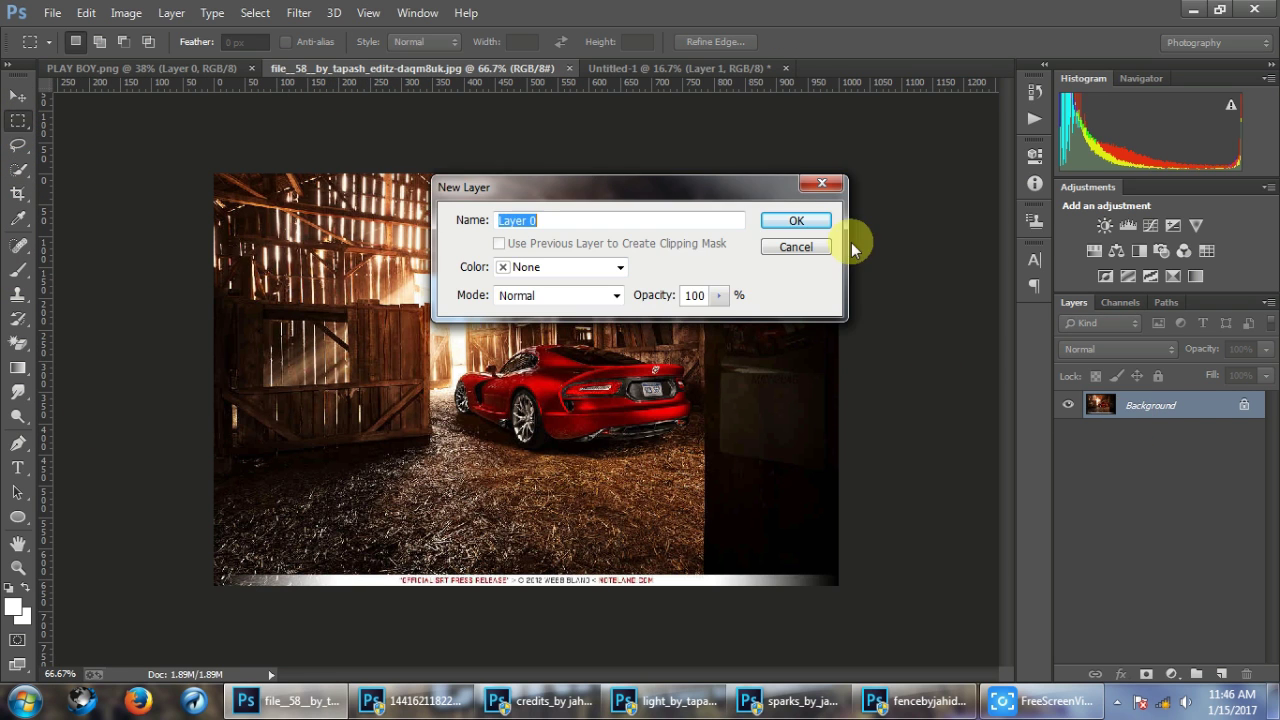
{"action": "left_click", "coordinate": [795, 221]}
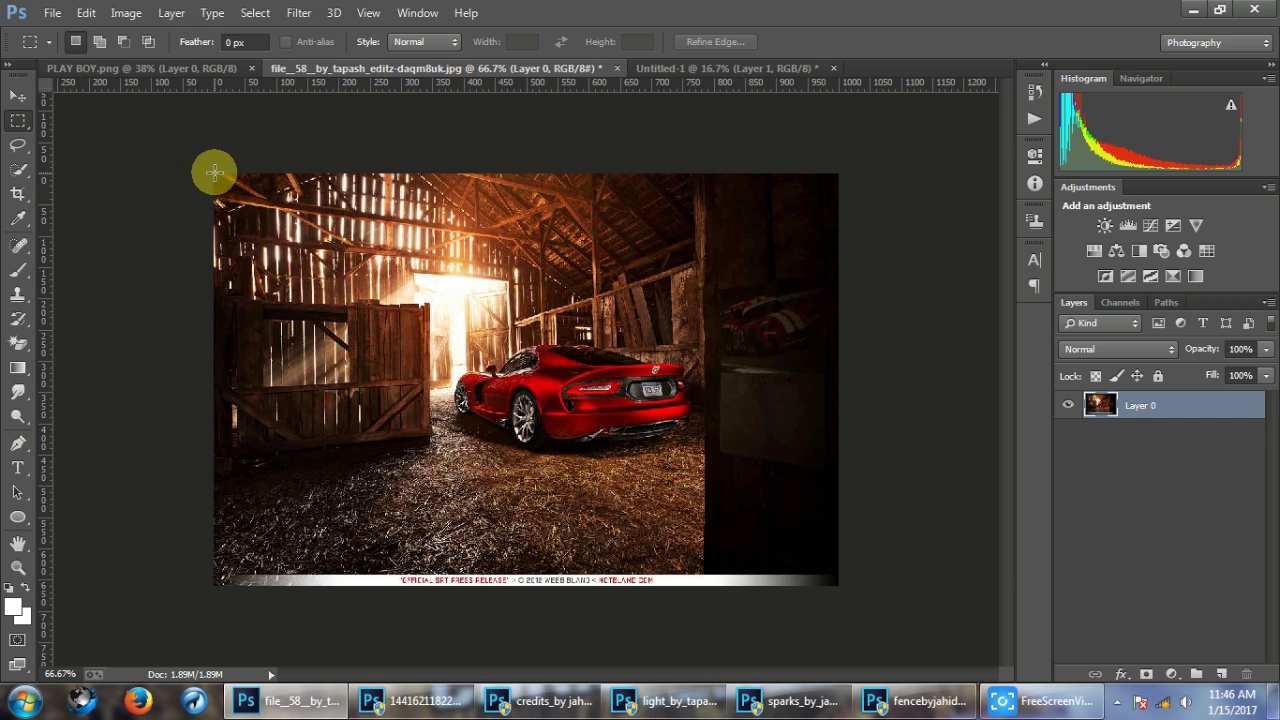
{"action": "left_click_drag", "start_coordinate": [215, 173], "coordinate": [704, 572]}
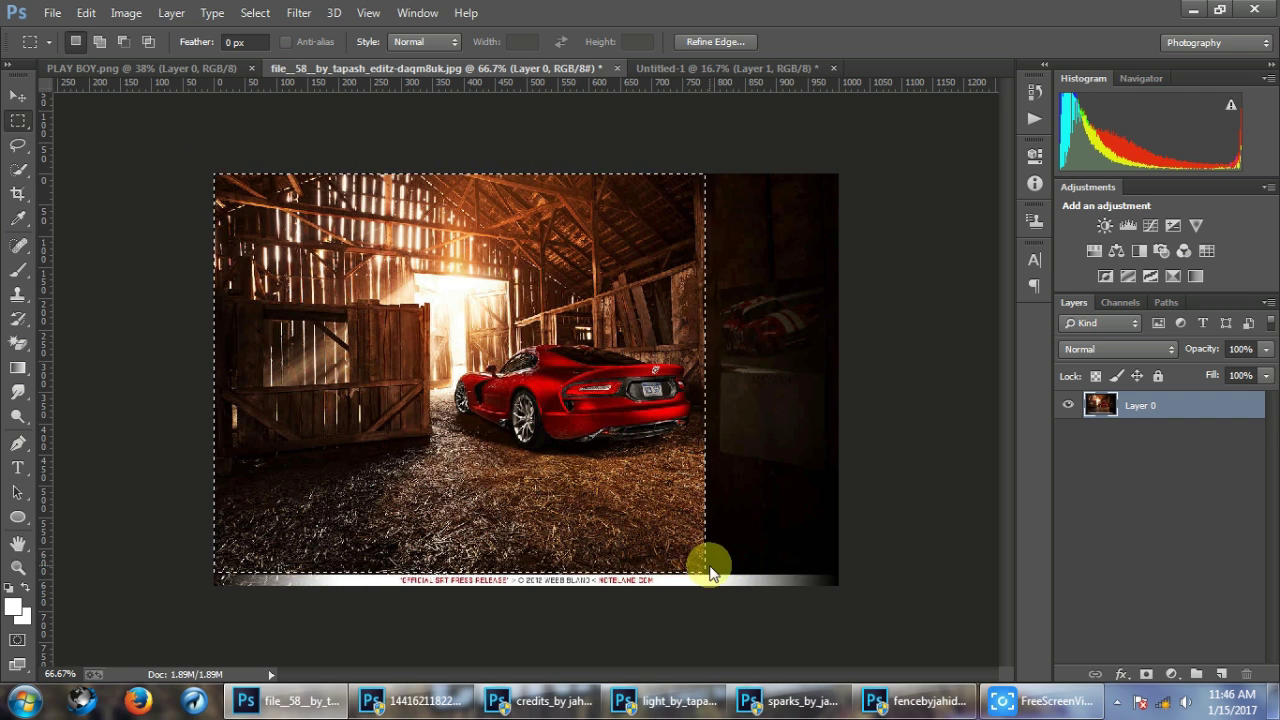
{"action": "left_click", "coordinate": [92, 12]}
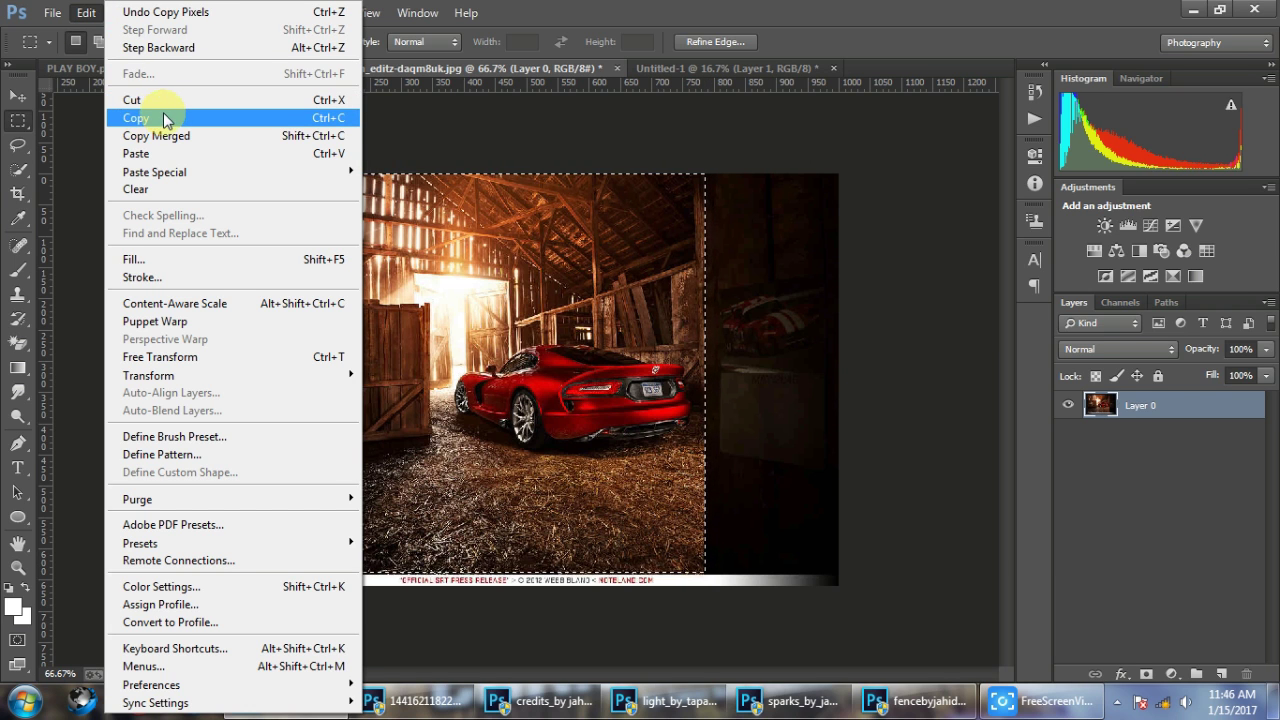
{"action": "left_click", "coordinate": [165, 118]}
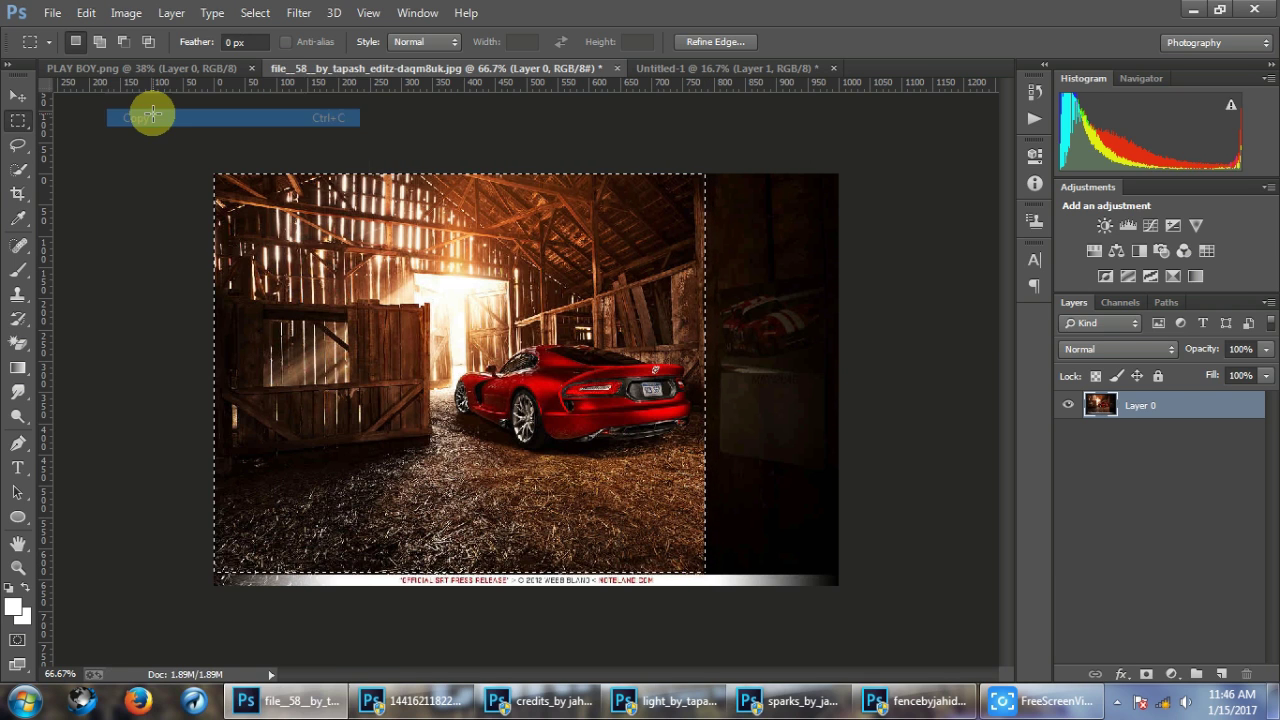
Paste the barn selection into Untitled-1 as a new layer and close the photo without saving.
{"action": "left_click", "coordinate": [644, 70]}
{"action": "left_click", "coordinate": [86, 13]}
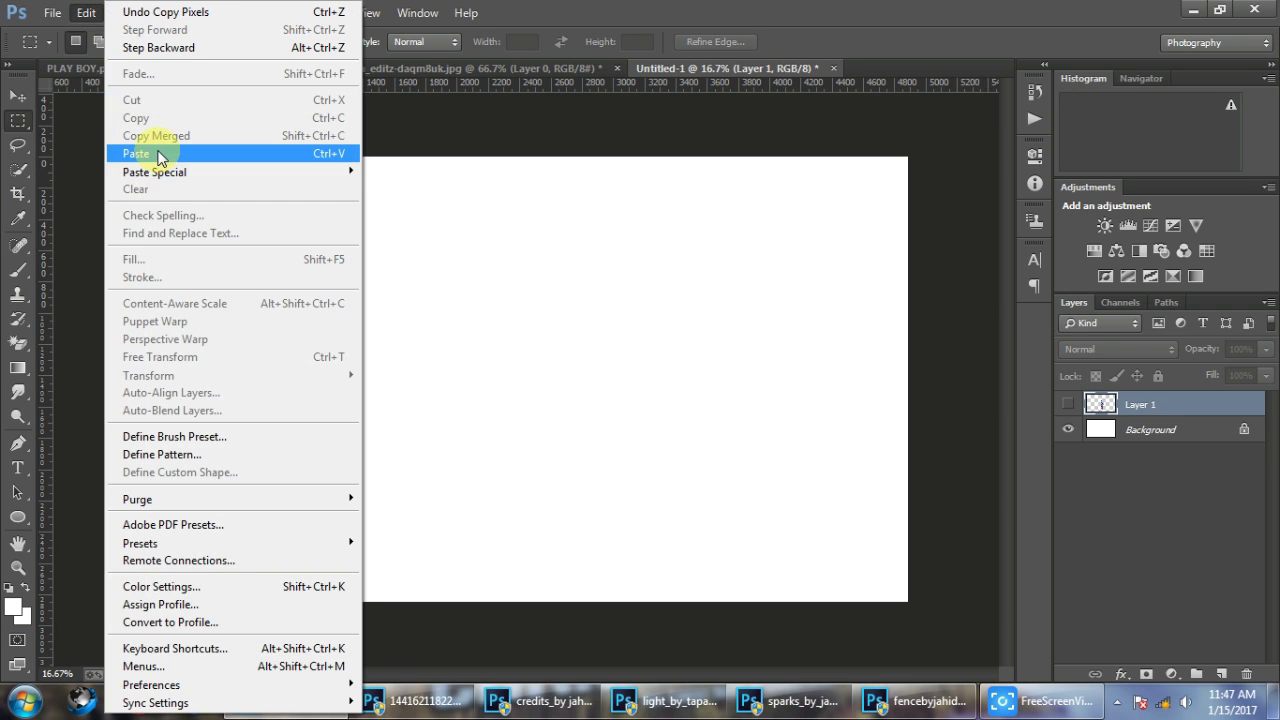
{"action": "left_click", "coordinate": [158, 156]}
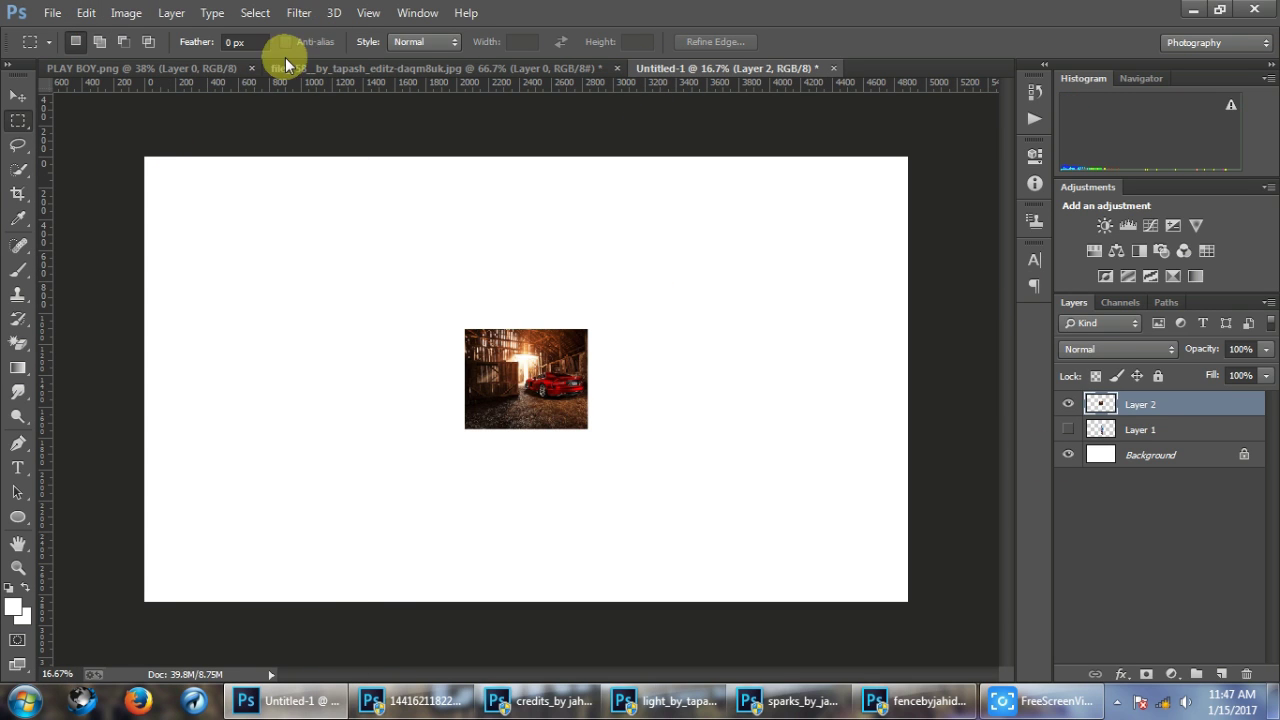
{"action": "left_click", "coordinate": [514, 68]}
{"action": "left_click", "coordinate": [612, 68]}
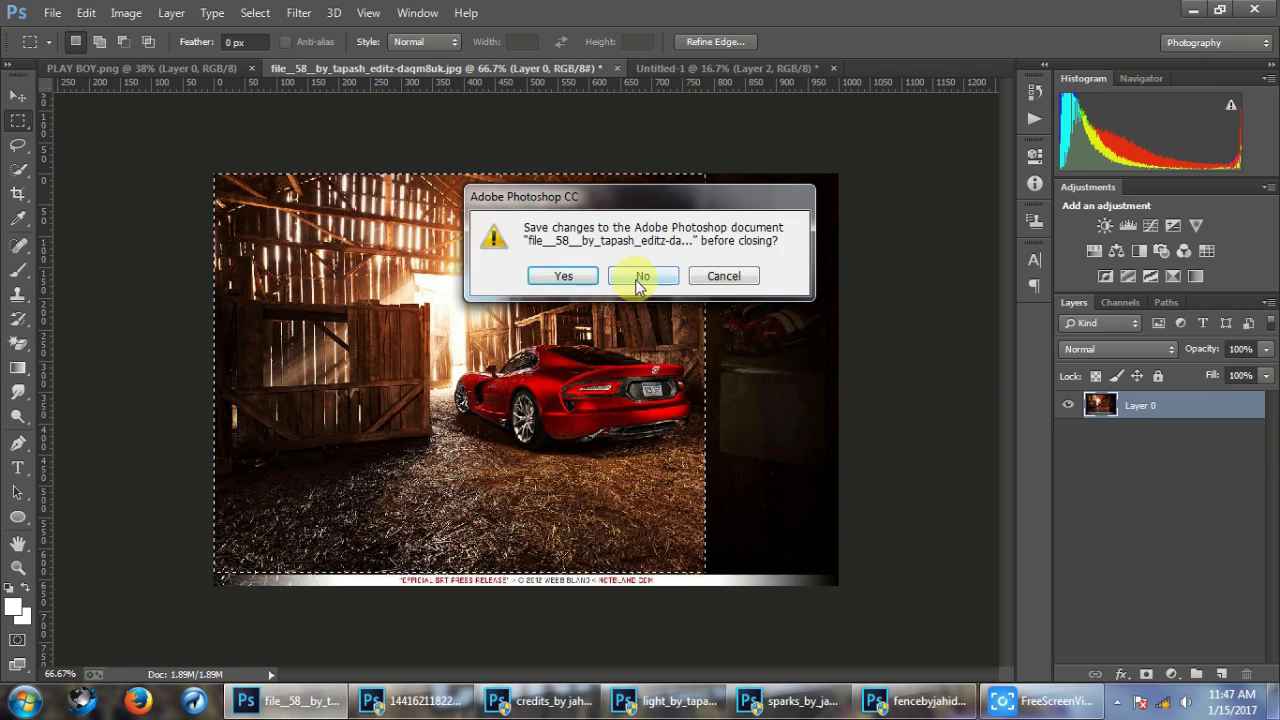
{"action": "left_click", "coordinate": [640, 282]}
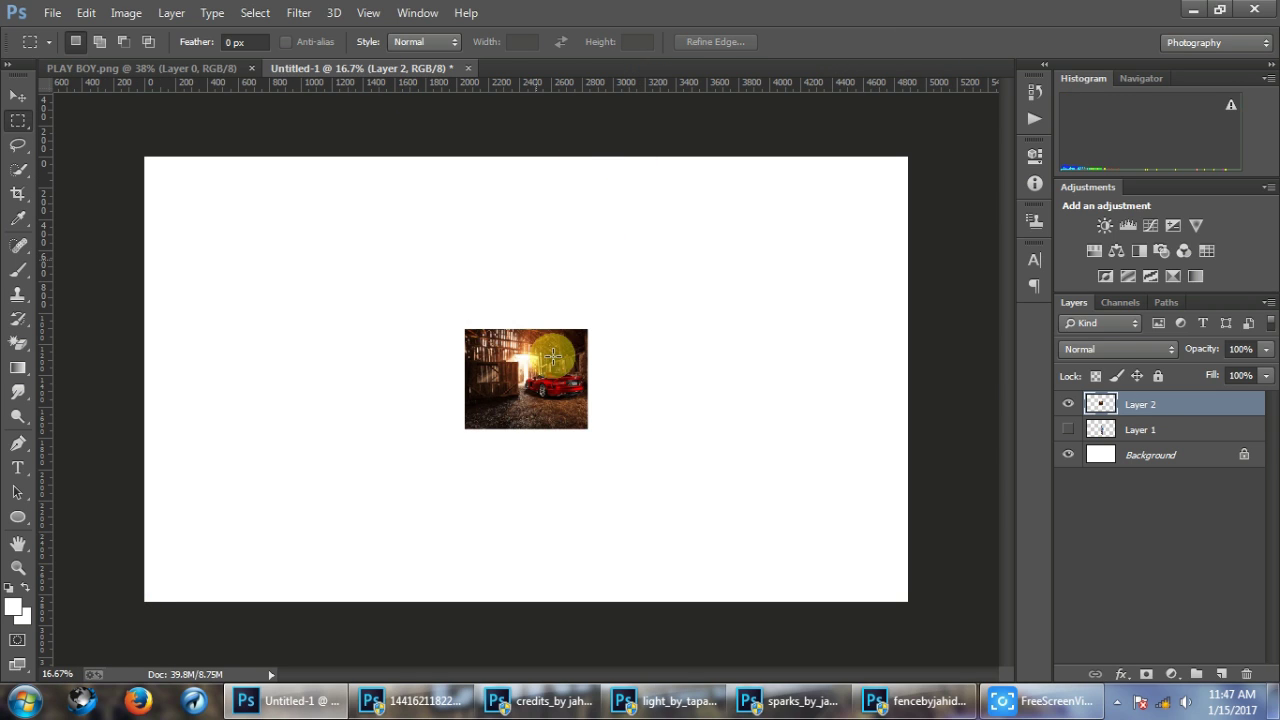
Scale the pasted barn photo to cover the whole canvas and nudge it slightly right and down.
{"action": "left_click", "coordinate": [17, 96]}
{"action": "left_click_drag", "start_coordinate": [512, 380], "coordinate": [488, 380]}
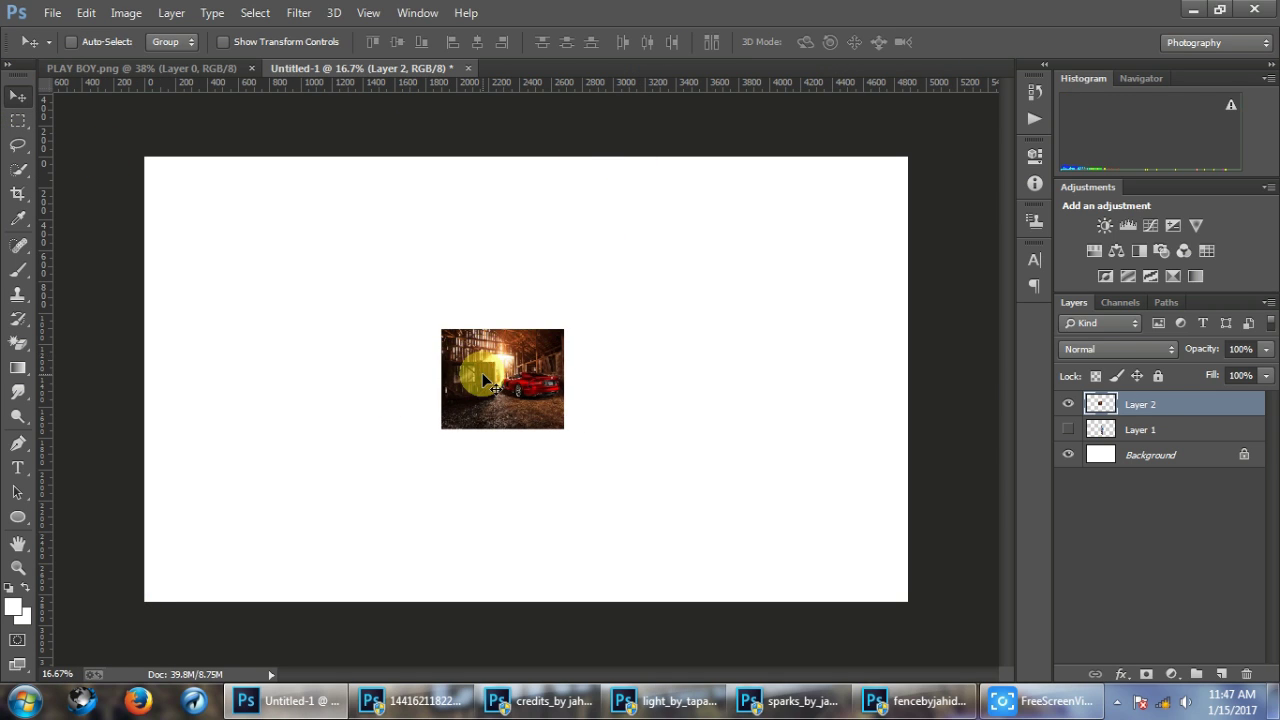
{"action": "key", "text": "ctrl+t"}
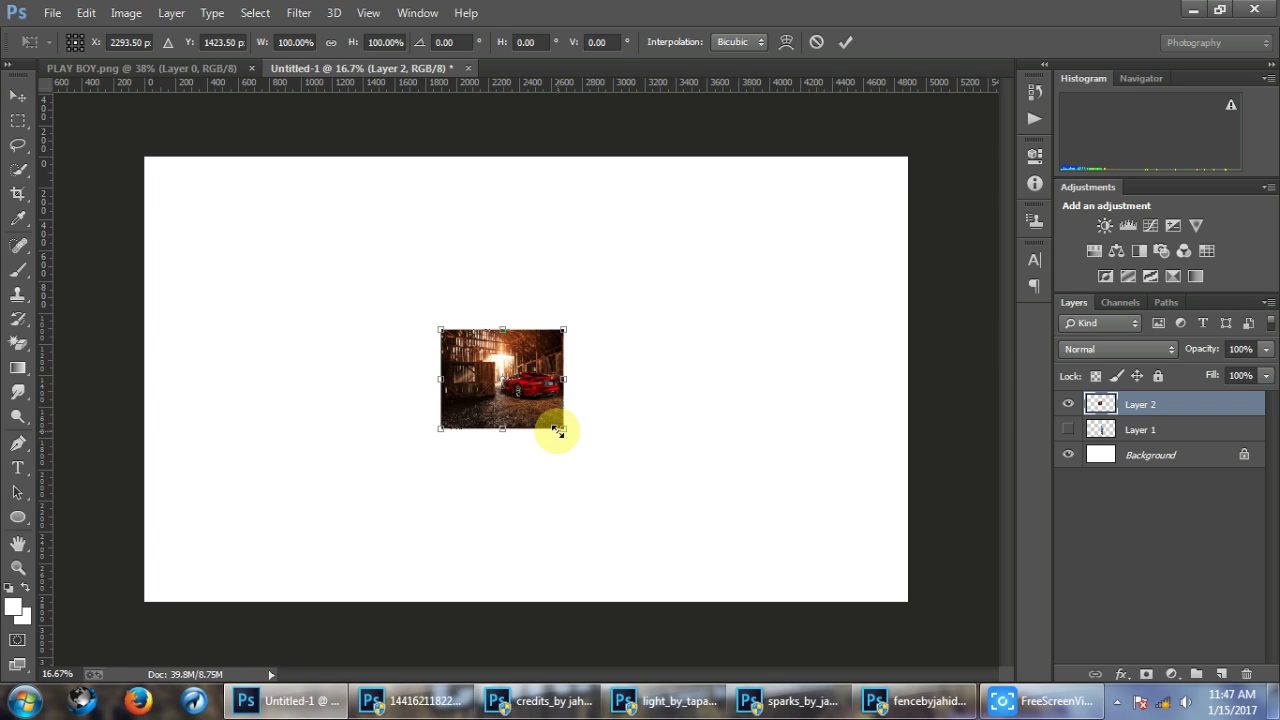
{"action": "mouse_move", "coordinate": [564, 429]}
{"action": "left_mouse_down"}
{"action": "mouse_move", "coordinate": [815, 575]}
{"action": "mouse_move", "coordinate": [863, 598]}
{"action": "mouse_move", "coordinate": [897, 594]}
{"action": "mouse_move", "coordinate": [923, 640]}
{"action": "mouse_move", "coordinate": [911, 650]}
{"action": "left_mouse_up"}
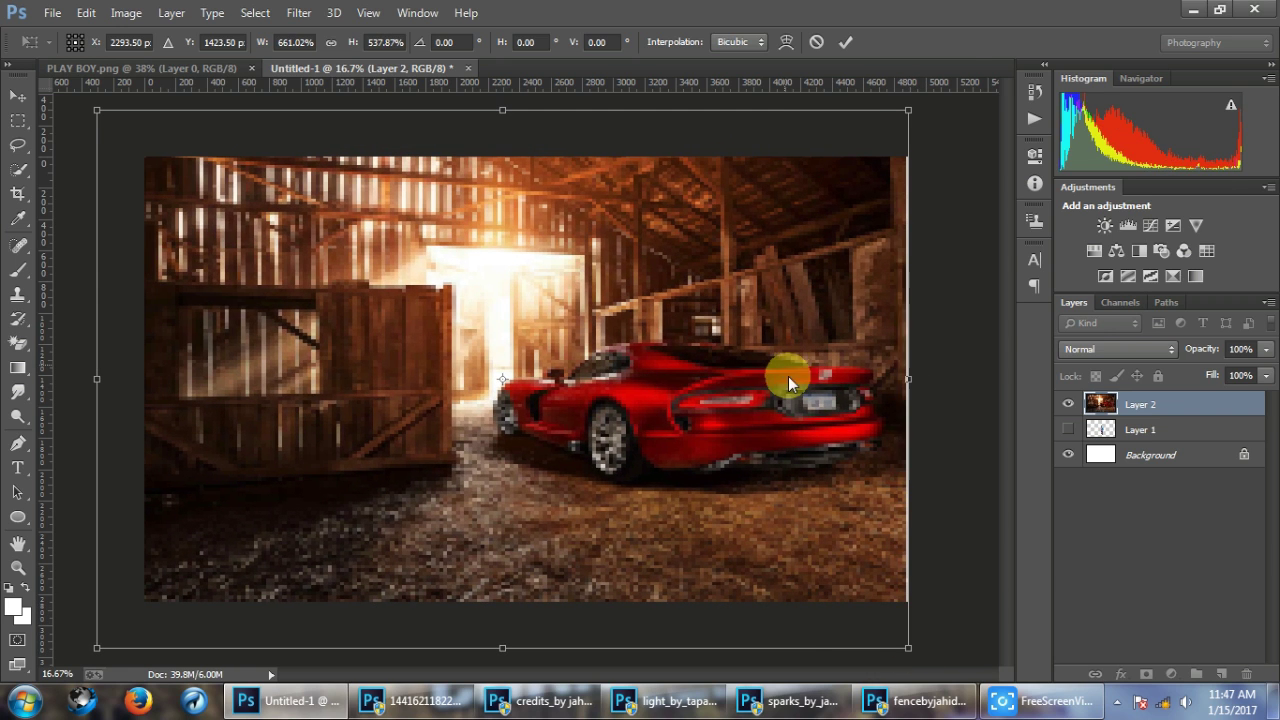
{"action": "right_click", "coordinate": [788, 376]}
{"action": "left_click", "coordinate": [998, 370]}
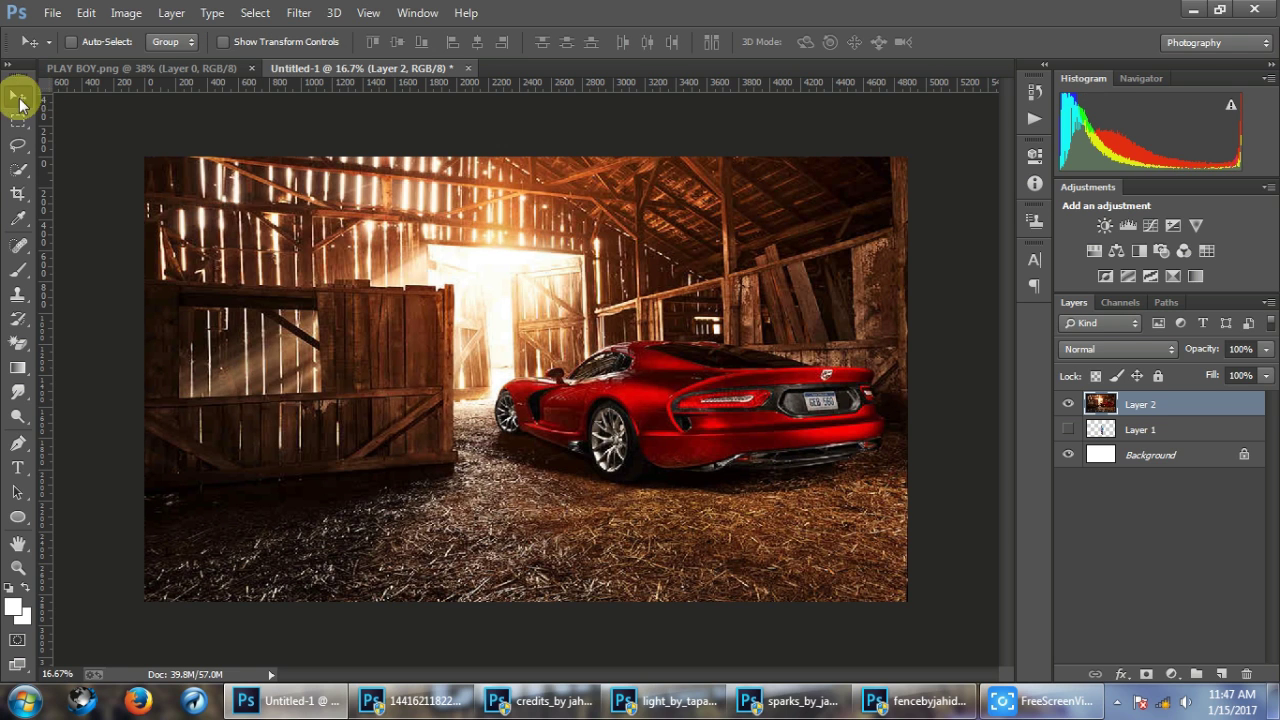
{"action": "left_click_drag", "start_coordinate": [567, 419], "coordinate": [571, 423]}
Apply Camera Raw to the barn layer: Contrast −22, Clarity +23, Saturation about +22.
{"action": "left_click", "coordinate": [297, 20]}
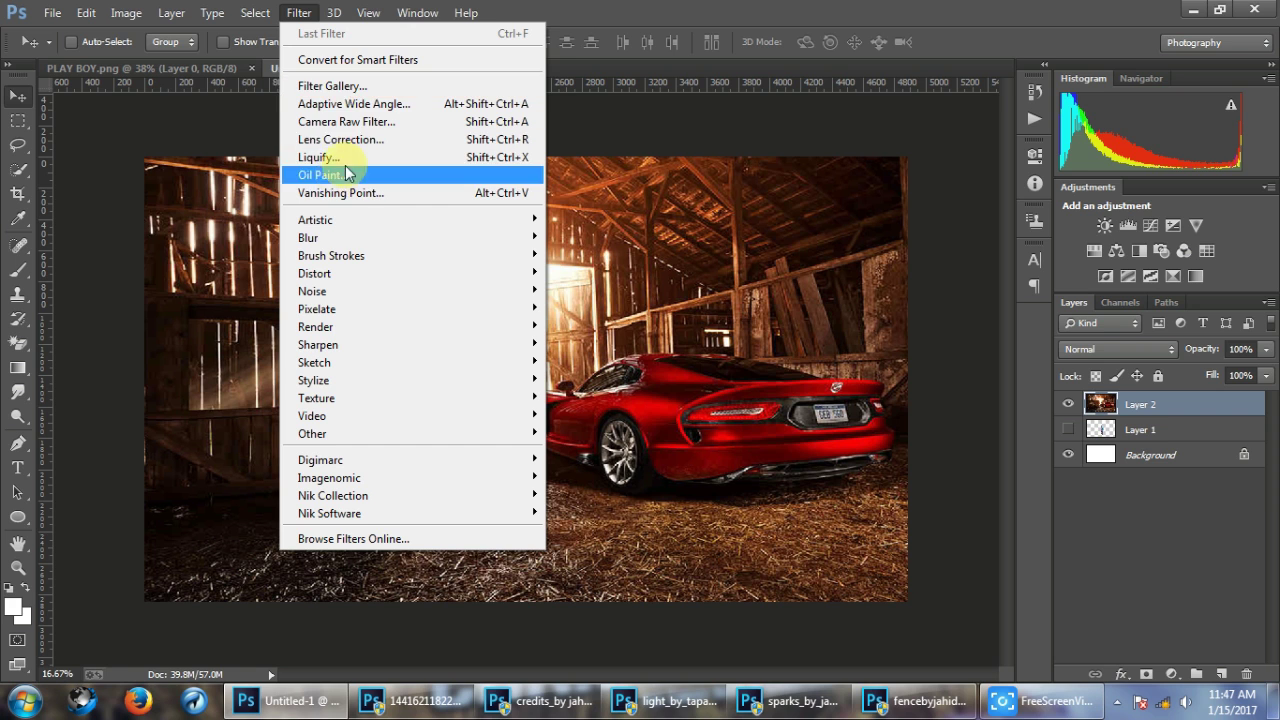
{"action": "left_click", "coordinate": [355, 119]}
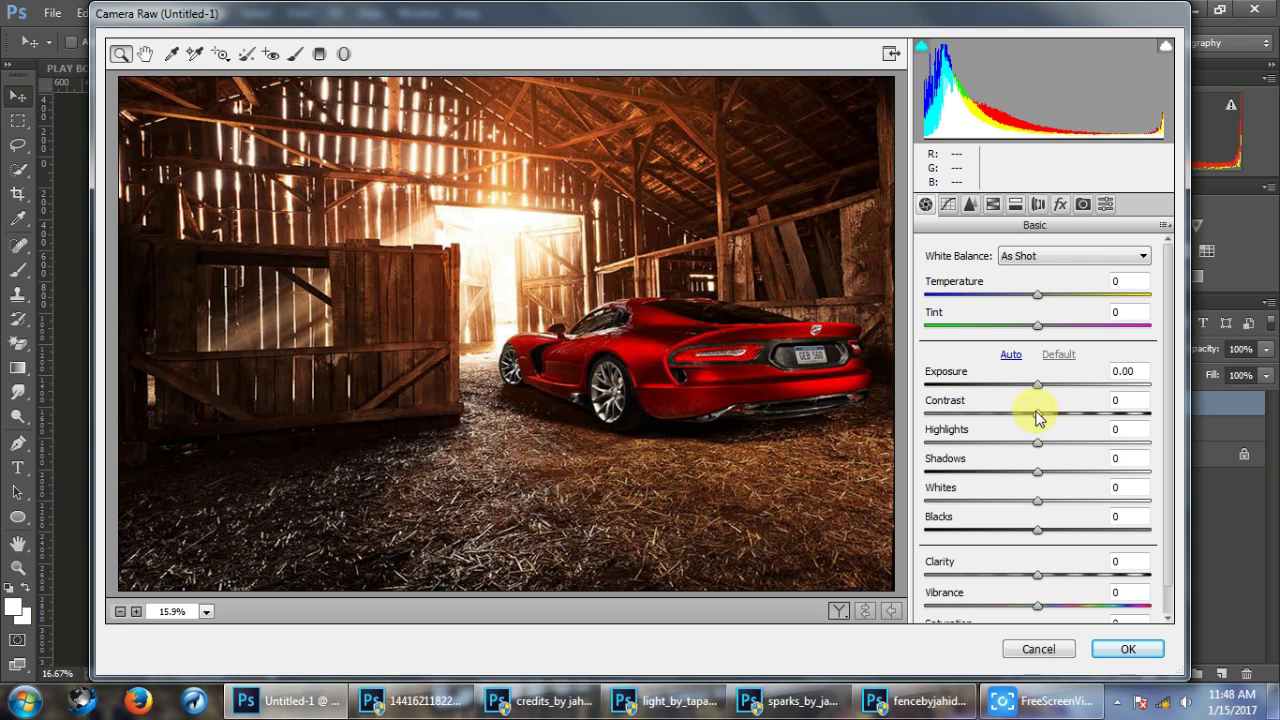
{"action": "left_click_drag", "start_coordinate": [1037, 412], "coordinate": [1013, 413]}
{"action": "scroll", "coordinate": [1097, 562], "scroll_direction": "down", "scroll_amount": 1}
{"action": "left_click_drag", "start_coordinate": [1050, 540], "coordinate": [1071, 543]}
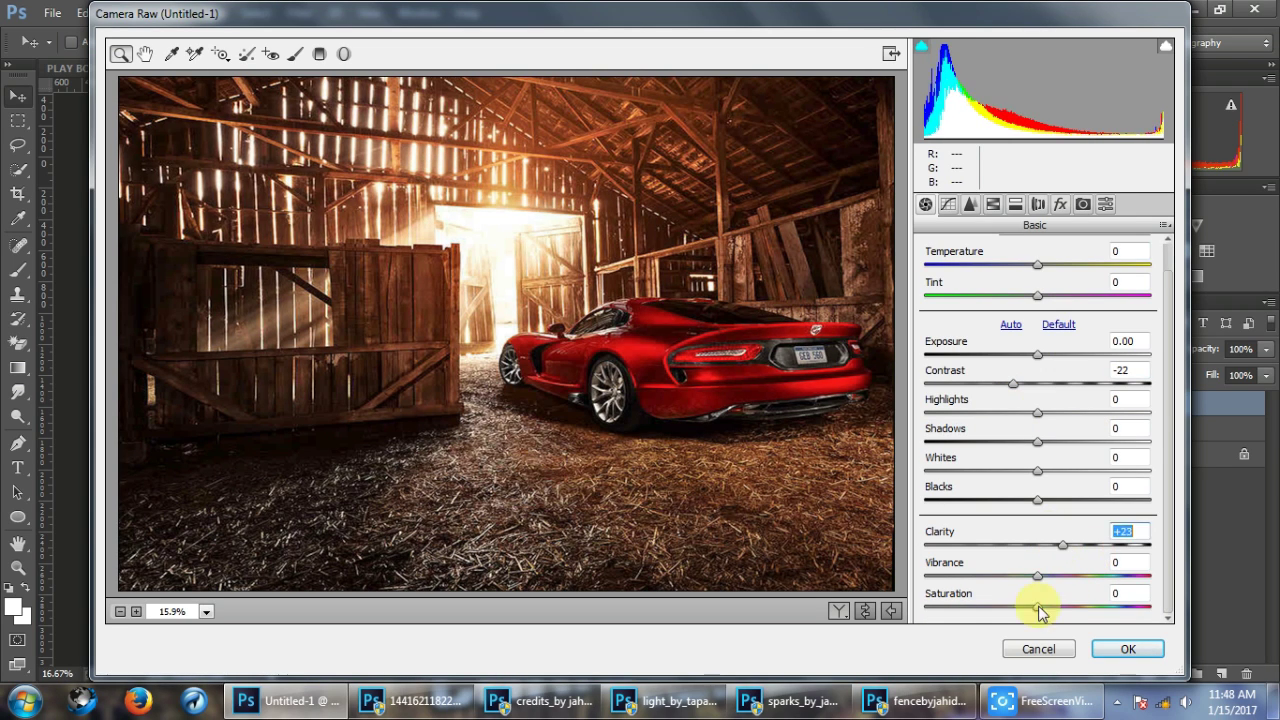
{"action": "left_click_drag", "start_coordinate": [1040, 605], "coordinate": [1063, 606]}
{"action": "left_click", "coordinate": [1128, 649]}
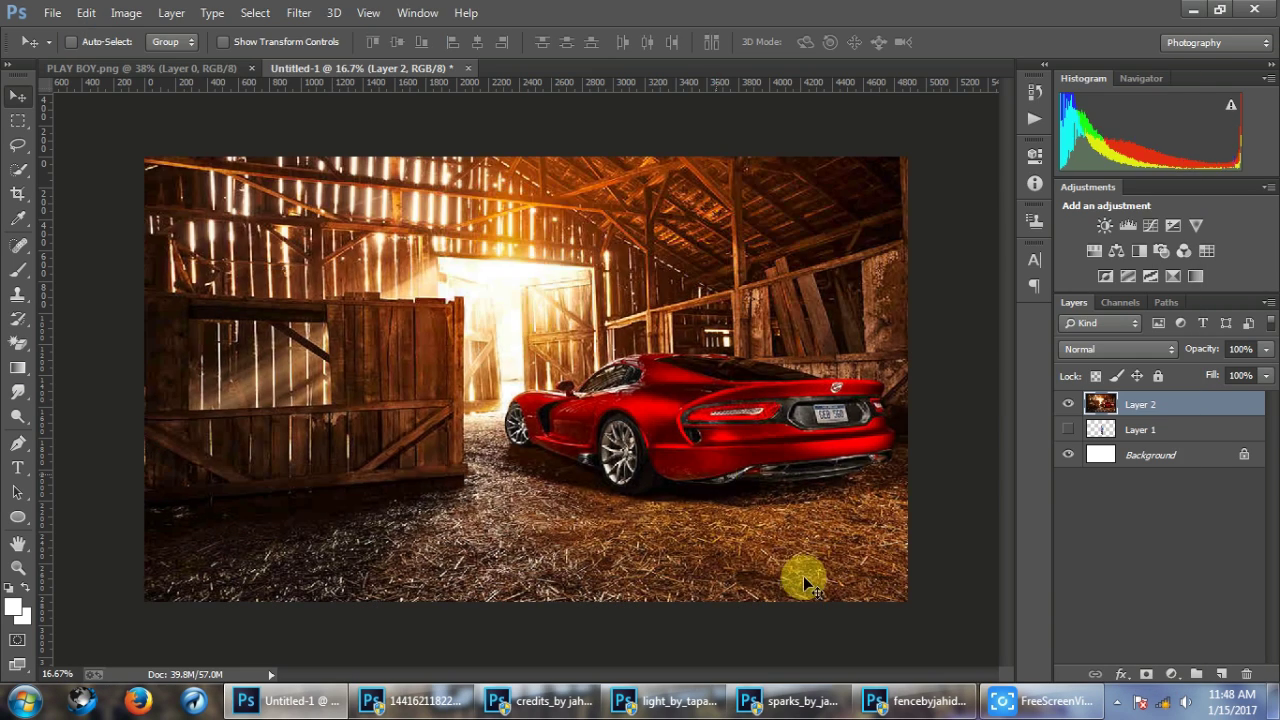
Make the man's Layer 1 visible and move it above the barn layer.
{"action": "left_click", "coordinate": [1068, 429]}
{"action": "left_click", "coordinate": [1103, 432]}
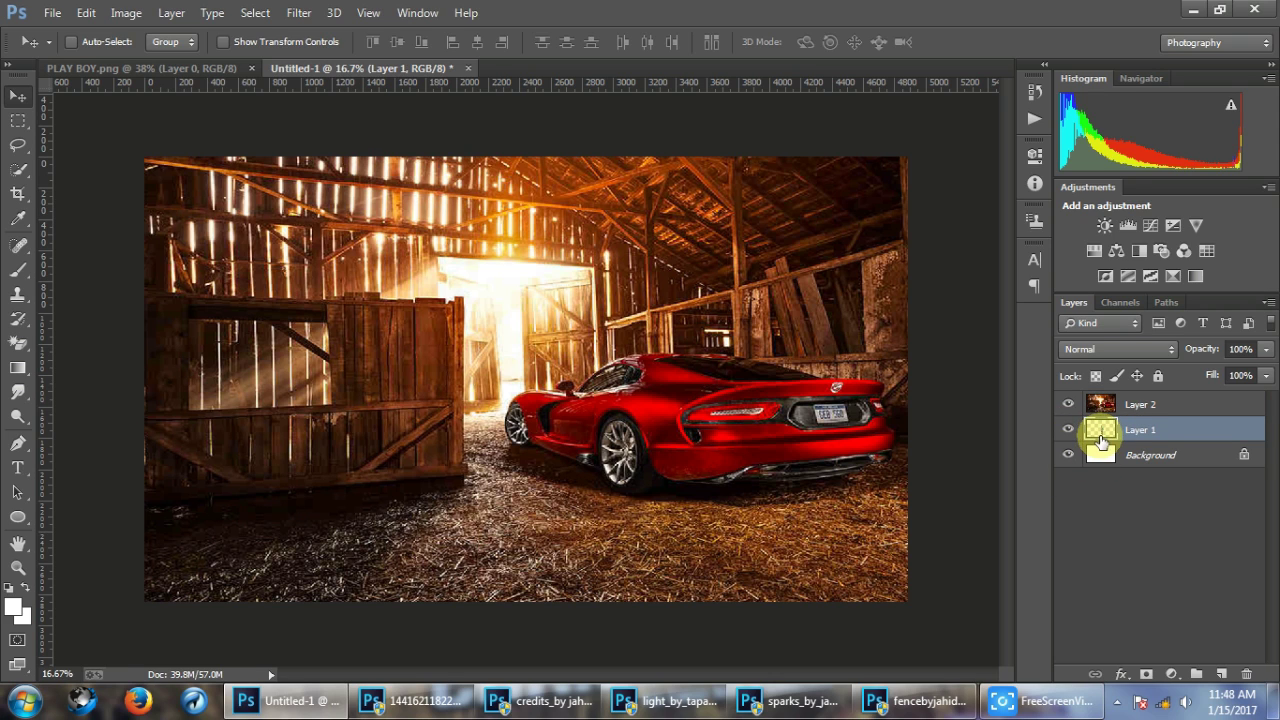
{"action": "left_click_drag", "start_coordinate": [1120, 404], "coordinate": [1120, 445]}
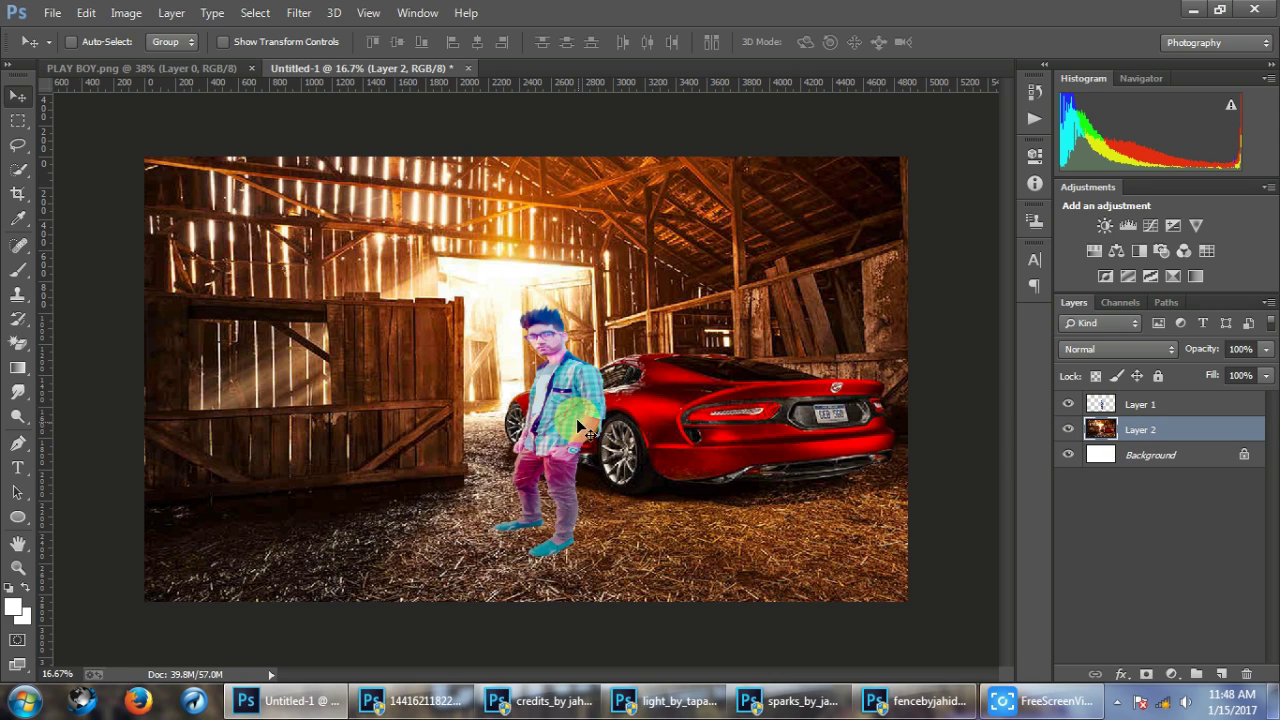
Scale the man to about 194% and position him in front of the red car.
{"action": "left_click", "coordinate": [556, 398], "text": "ctrl"}
{"action": "key", "text": "ctrl+t"}
{"action": "left_click", "coordinate": [624, 582]}
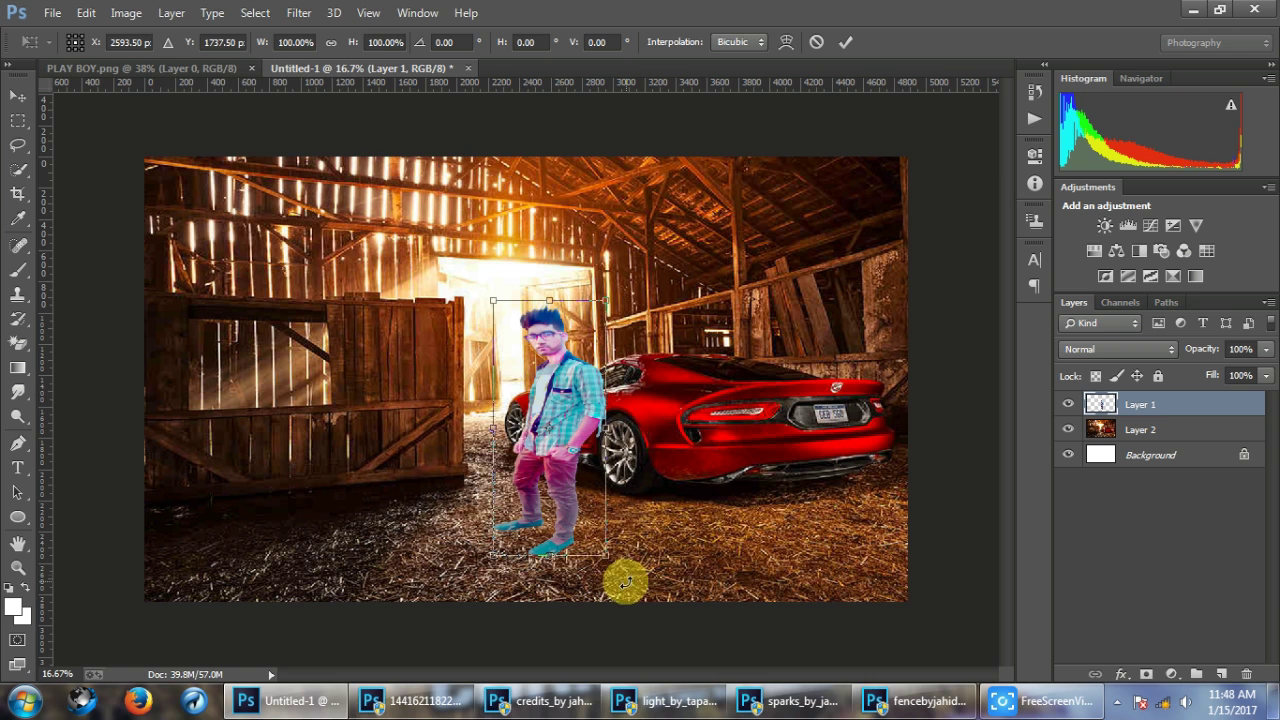
{"action": "mouse_move", "coordinate": [609, 556]}
{"action": "left_mouse_down"}
{"action": "mouse_move", "coordinate": [651, 594]}
{"action": "mouse_move", "coordinate": [660, 654]}
{"action": "mouse_move", "coordinate": [648, 670]}
{"action": "mouse_move", "coordinate": [651, 580]}
{"action": "left_mouse_up"}
{"action": "mouse_move", "coordinate": [620, 534]}
{"action": "left_mouse_down"}
{"action": "mouse_move", "coordinate": [609, 566]}
{"action": "mouse_move", "coordinate": [638, 447]}
{"action": "left_mouse_up"}
{"action": "left_click_drag", "start_coordinate": [647, 218], "coordinate": [641, 218]}
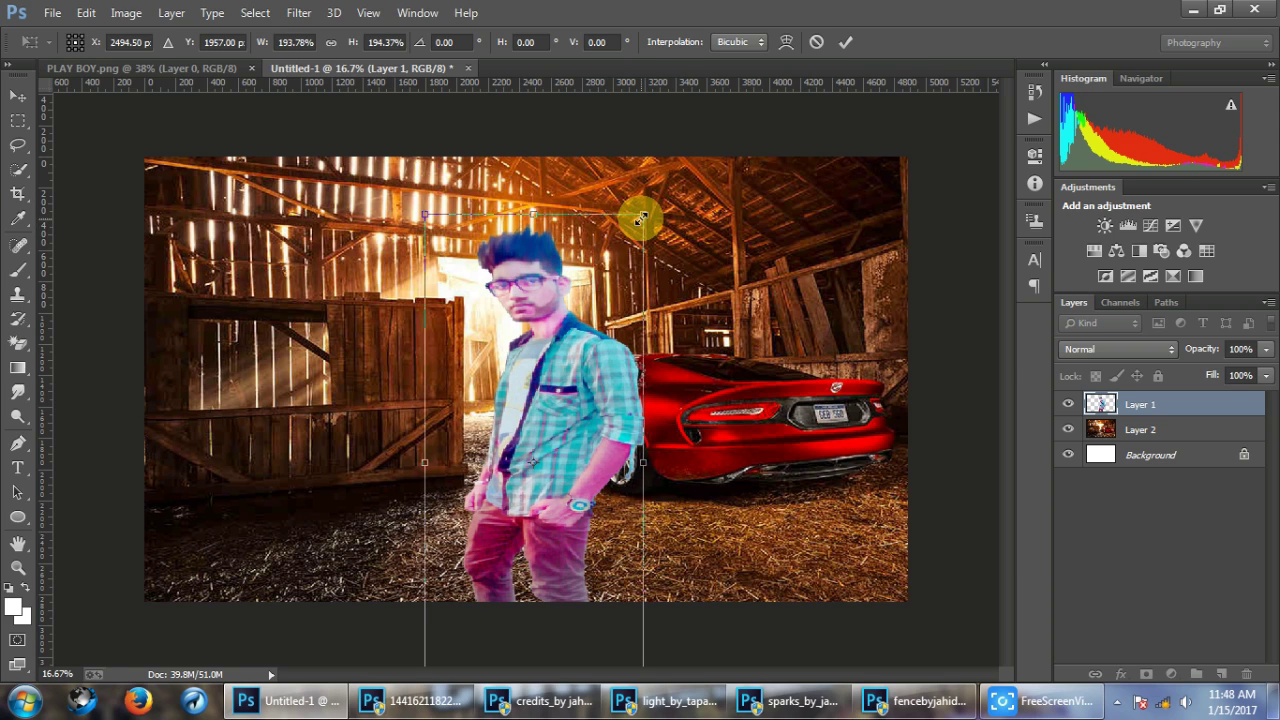
{"action": "key", "text": "Return"}
{"action": "left_click_drag", "start_coordinate": [576, 417], "coordinate": [574, 408]}
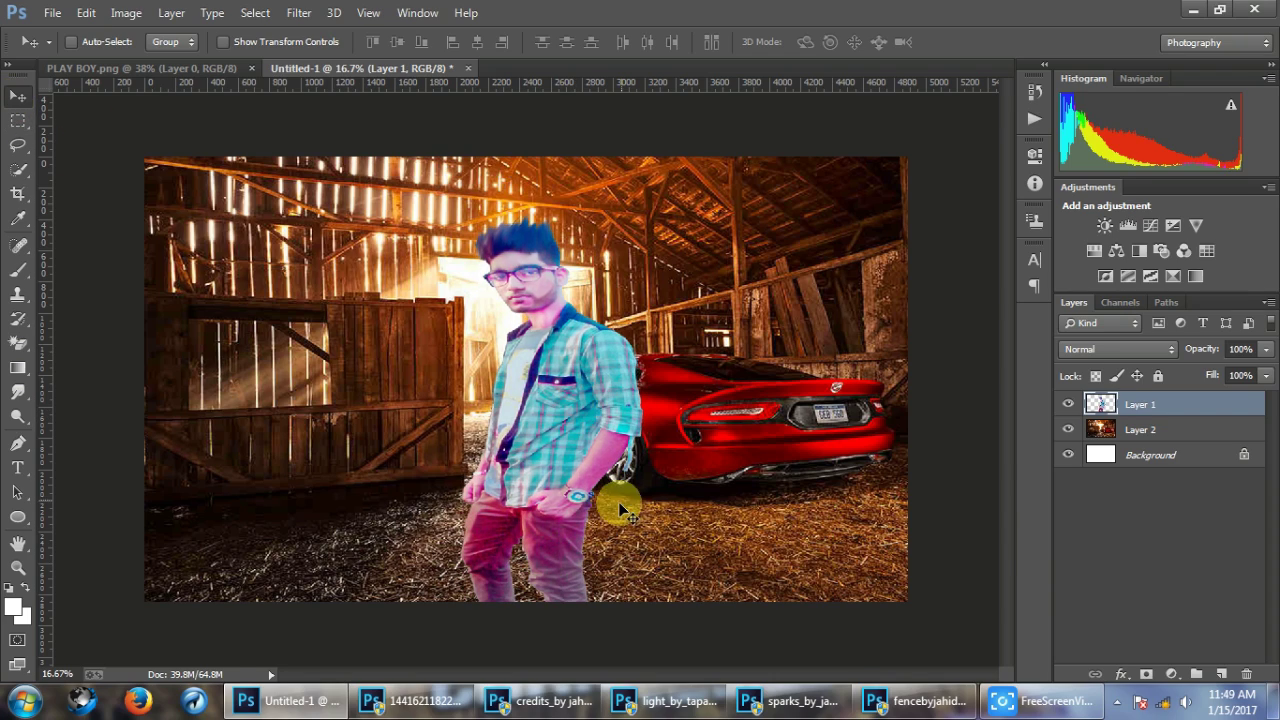
Check the man's placement up close and add a layer mask to his layer.
{"action": "scroll", "coordinate": [581, 428], "scroll_direction": "up", "scroll_amount": 2}
{"action": "scroll", "coordinate": [581, 428], "scroll_direction": "up", "scroll_amount": 4}
{"action": "scroll", "coordinate": [538, 287], "scroll_direction": "down", "scroll_amount": 5}
{"action": "scroll", "coordinate": [538, 287], "scroll_direction": "up", "scroll_amount": 1}
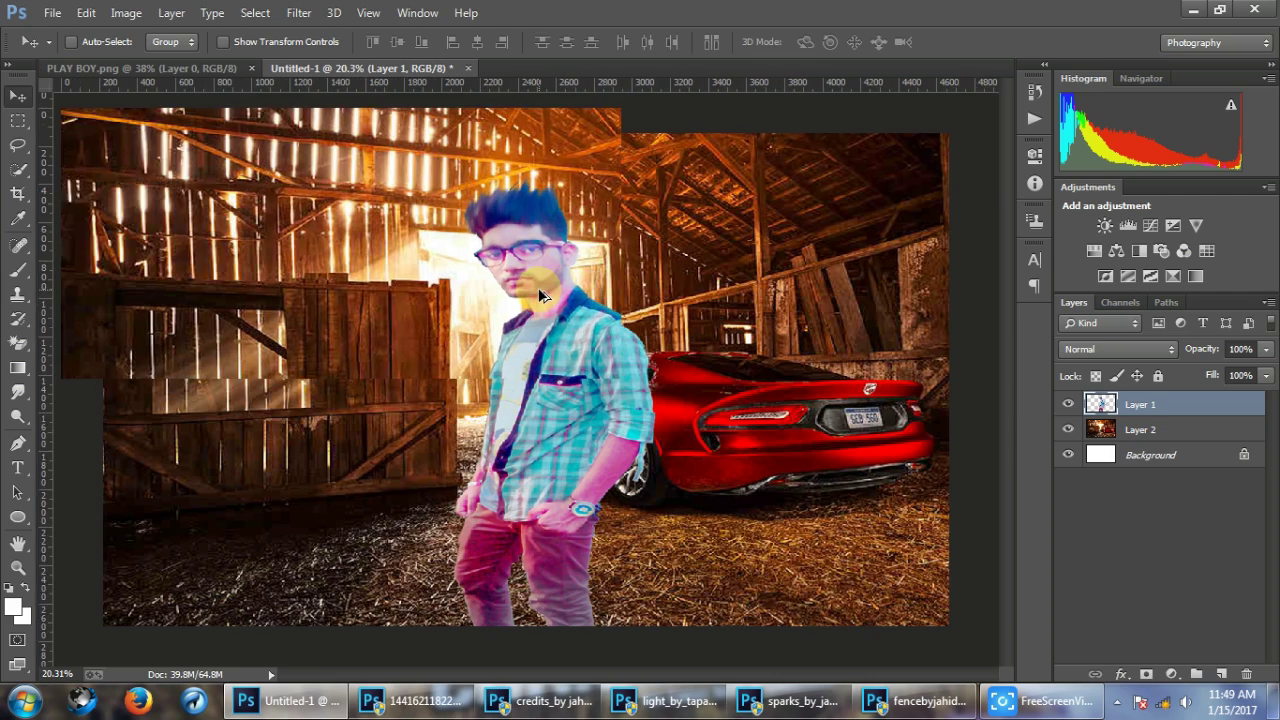
{"action": "scroll", "coordinate": [538, 287], "scroll_direction": "up", "scroll_amount": 1}
{"action": "scroll", "coordinate": [538, 287], "scroll_direction": "down", "scroll_amount": 3}
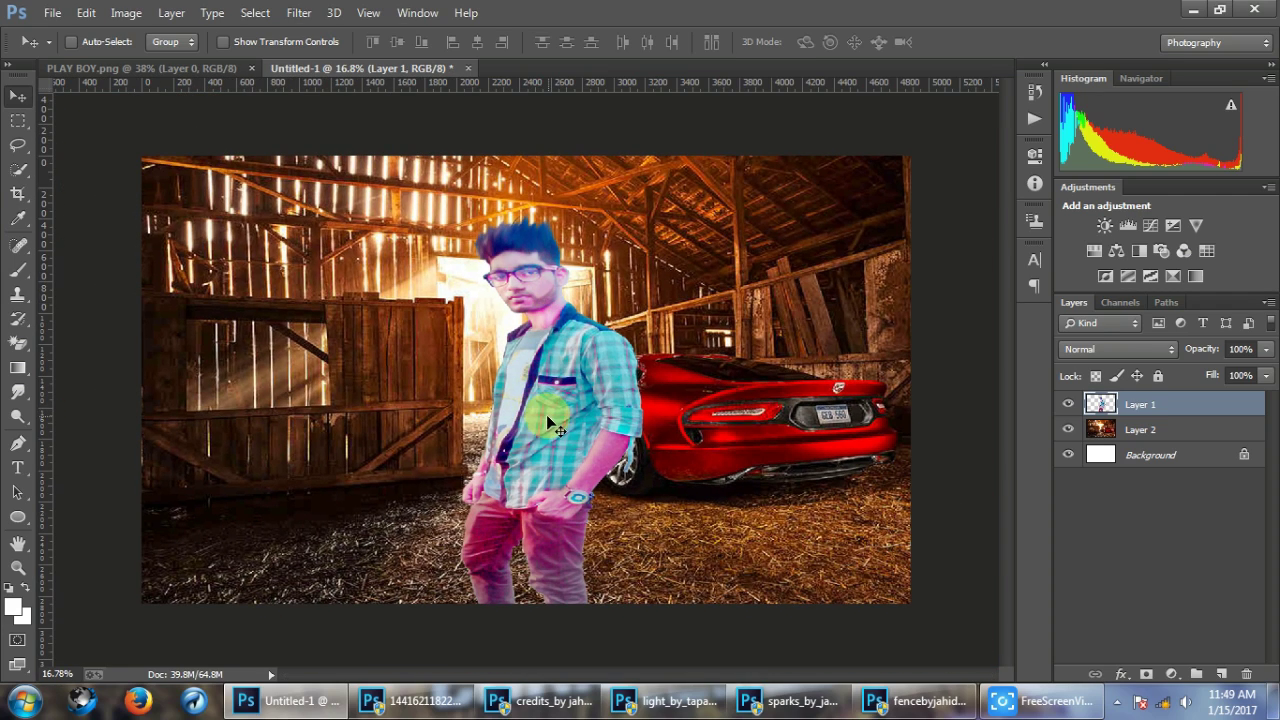
{"action": "left_click", "coordinate": [1146, 675]}
{"action": "left_click", "coordinate": [18, 367]}
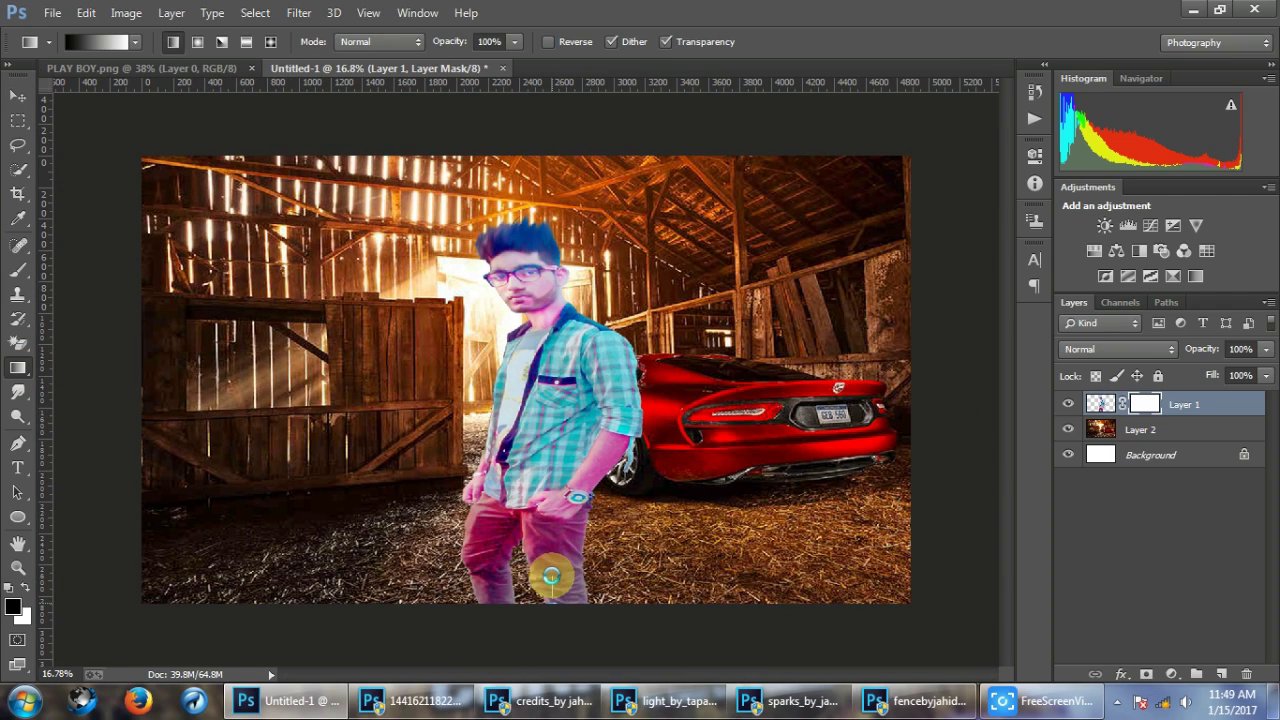
Try gradients on the man's mask to fade his legs, reverting bad attempts through History.
{"action": "mouse_move", "coordinate": [551, 600]}
{"action": "left_mouse_down"}
{"action": "mouse_move", "coordinate": [551, 545]}
{"action": "mouse_move", "coordinate": [437, 526]}
{"action": "left_mouse_up"}
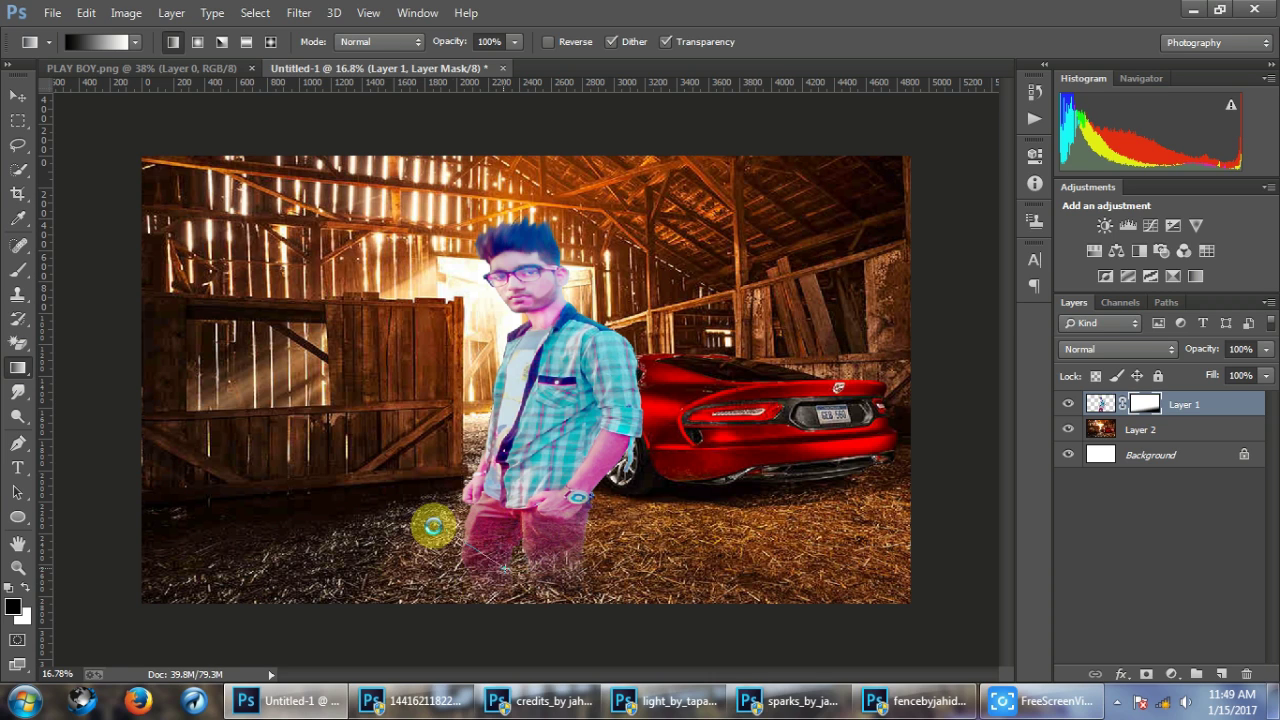
{"action": "left_click_drag", "start_coordinate": [497, 562], "coordinate": [478, 577]}
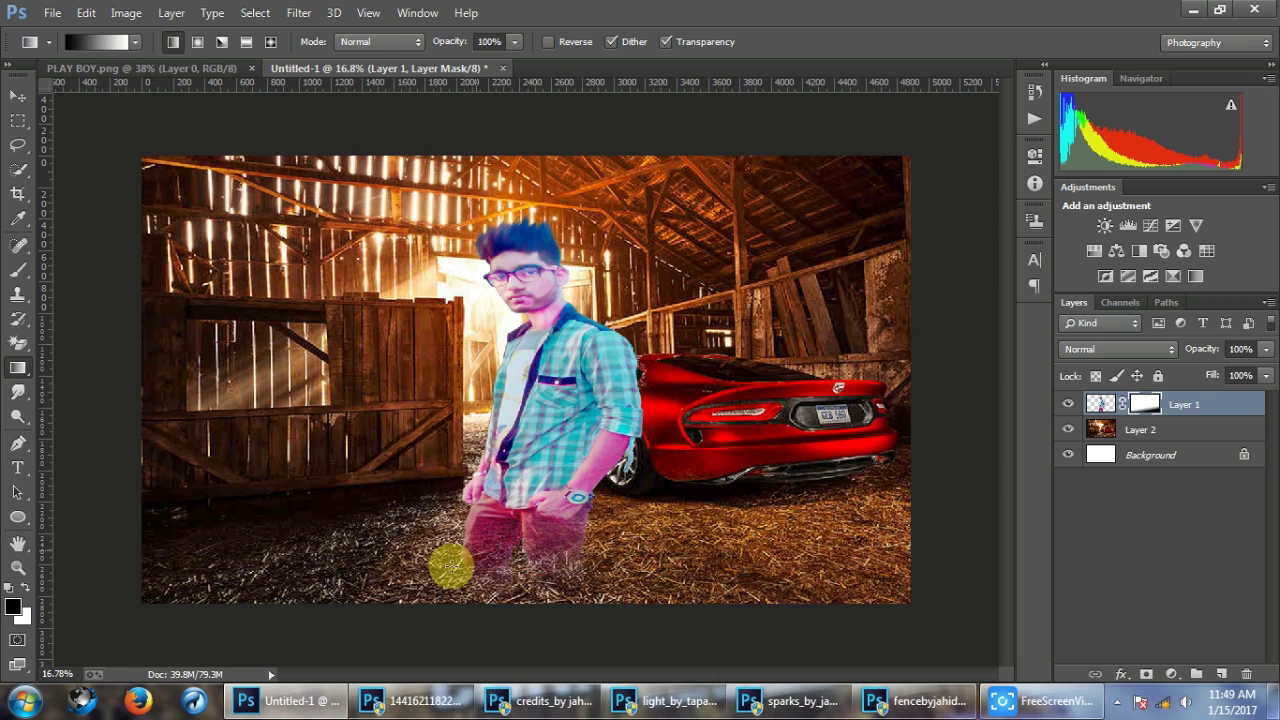
{"action": "mouse_move", "coordinate": [669, 603]}
{"action": "left_mouse_down"}
{"action": "mouse_move", "coordinate": [552, 572]}
{"action": "mouse_move", "coordinate": [488, 520]}
{"action": "mouse_move", "coordinate": [504, 568]}
{"action": "left_mouse_up"}
{"action": "key", "text": "ctrl+z"}
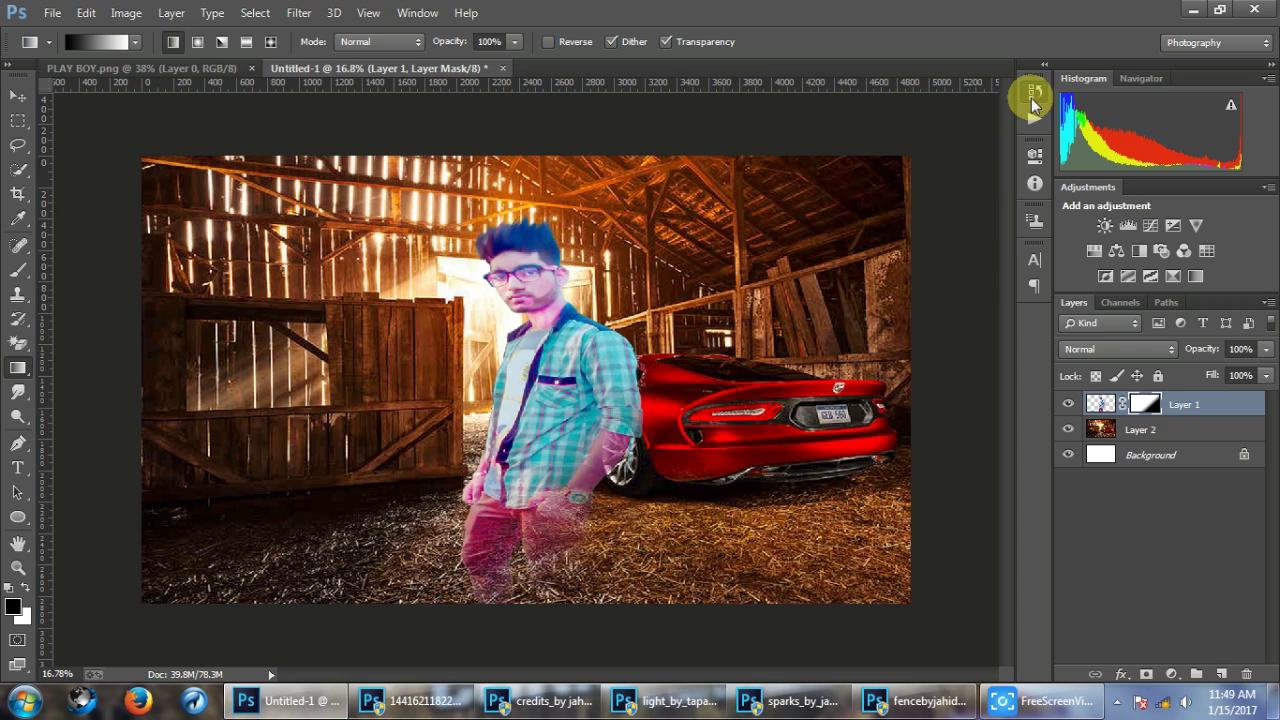
{"action": "left_click", "coordinate": [1034, 94]}
{"action": "left_click", "coordinate": [894, 246]}
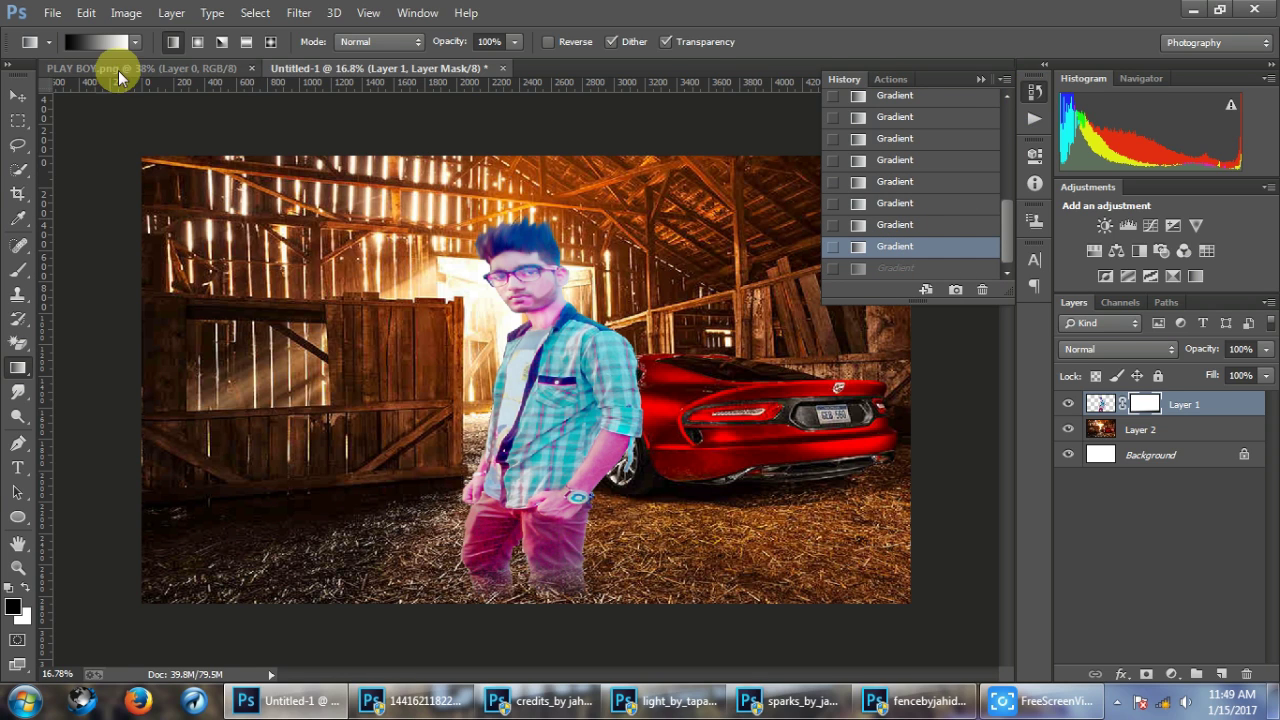
{"action": "key", "text": "v"}
{"action": "left_click", "coordinate": [982, 79]}
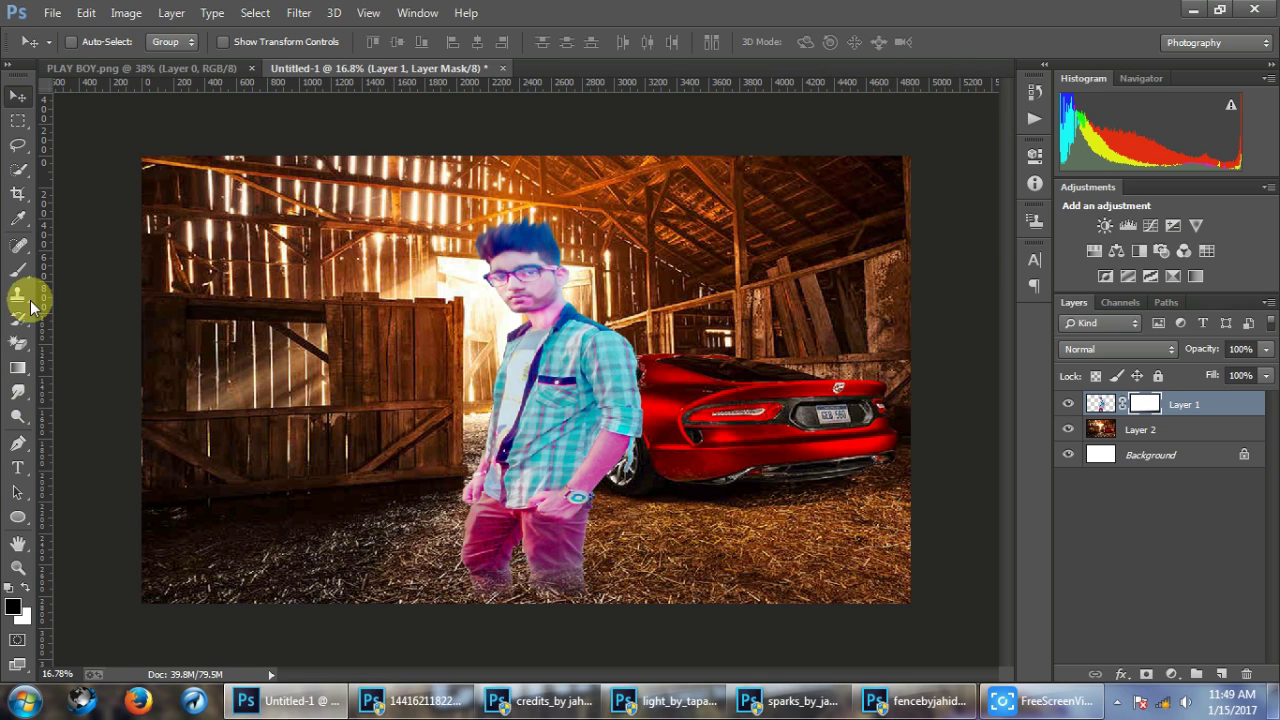
Set up a soft round brush at 149 px.
{"action": "left_click", "coordinate": [20, 270]}
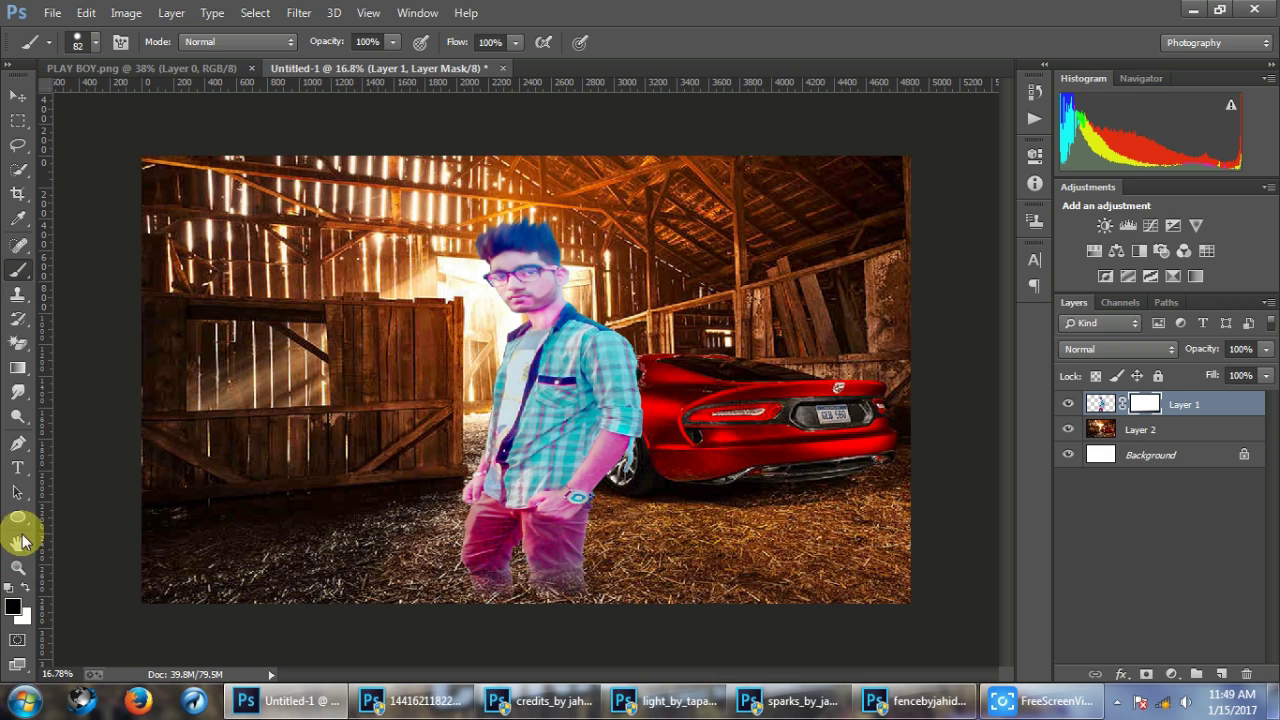
{"action": "right_click", "coordinate": [607, 545]}
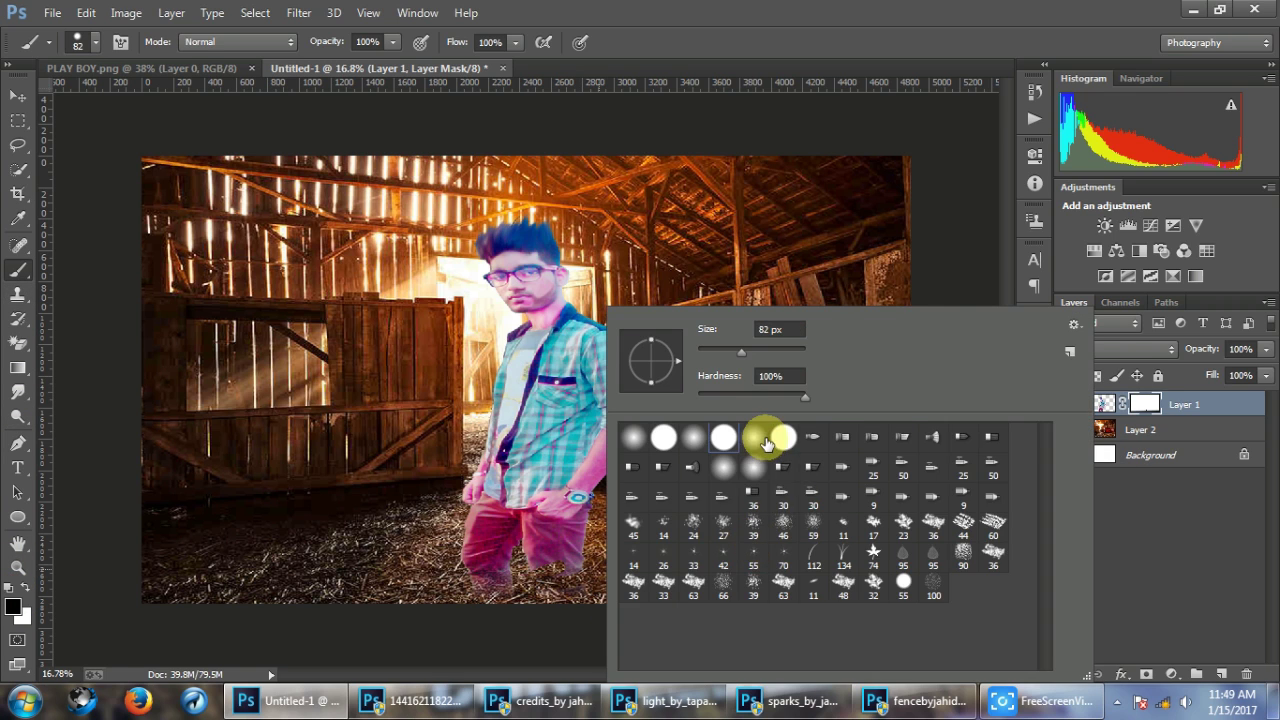
{"action": "double_click", "coordinate": [762, 436]}
{"action": "right_click", "coordinate": [651, 537]}
{"action": "left_click_drag", "start_coordinate": [790, 352], "coordinate": [800, 352]}
{"action": "left_click", "coordinate": [555, 551]}
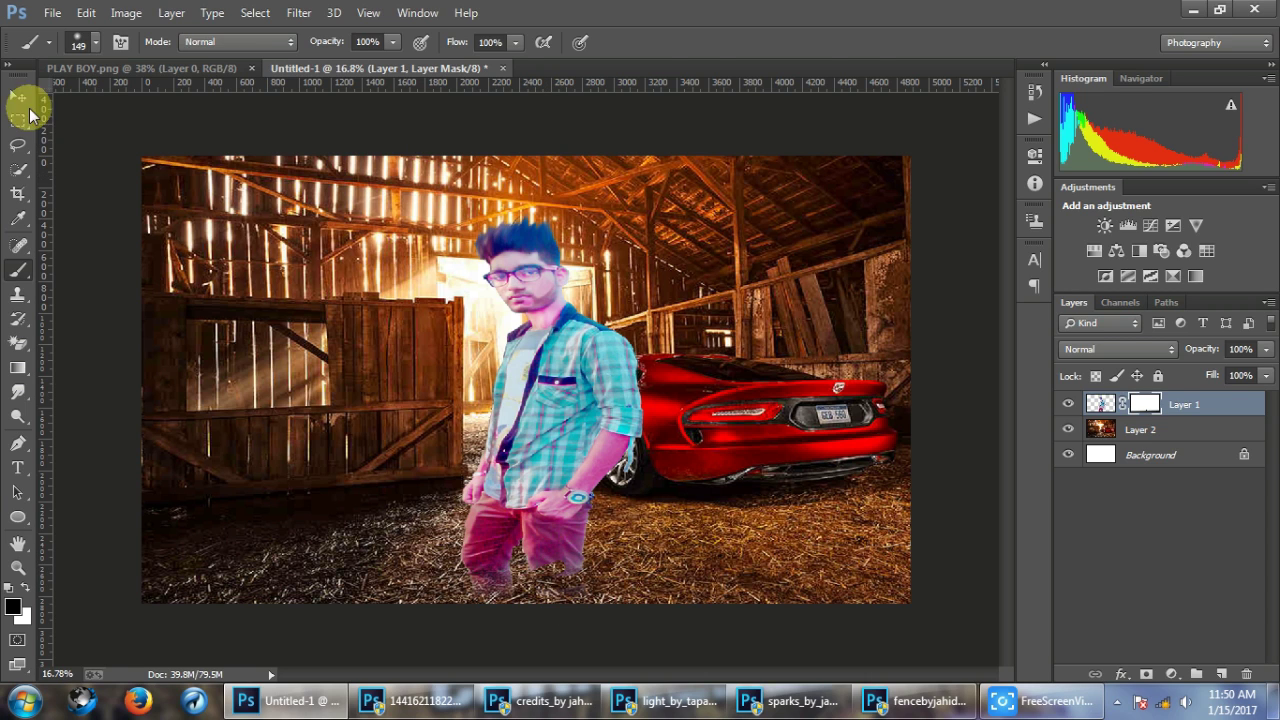
Drag a gradient upward from the bottom of the man's legs to fade them into the straw.
{"action": "left_click", "coordinate": [18, 95]}
{"action": "left_click", "coordinate": [18, 367]}
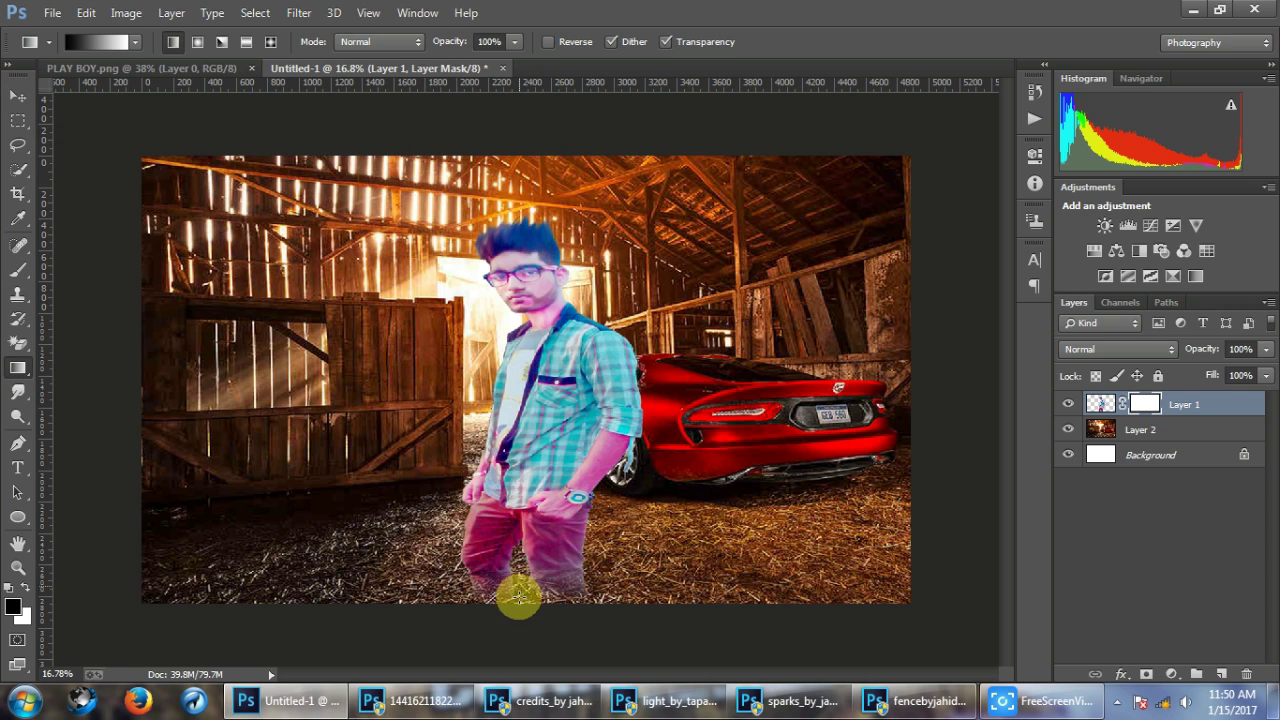
{"action": "left_click_drag", "start_coordinate": [519, 597], "coordinate": [521, 532]}
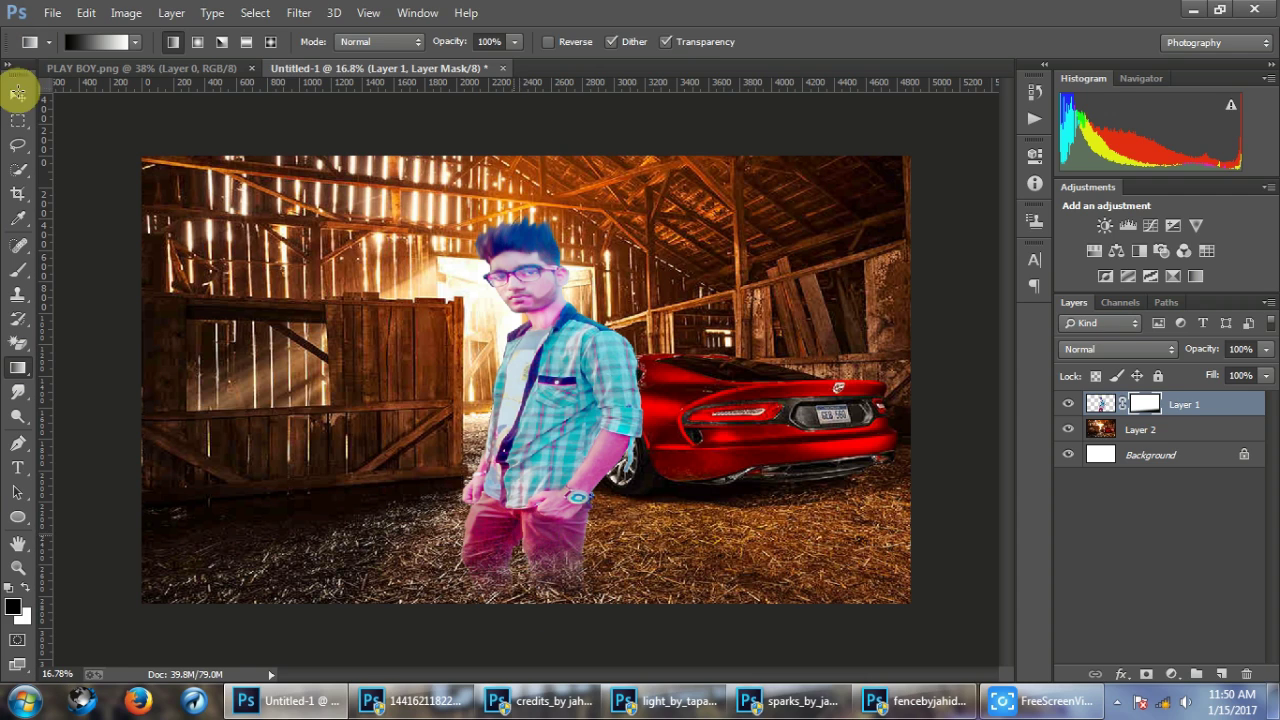
{"action": "left_click", "coordinate": [18, 95]}
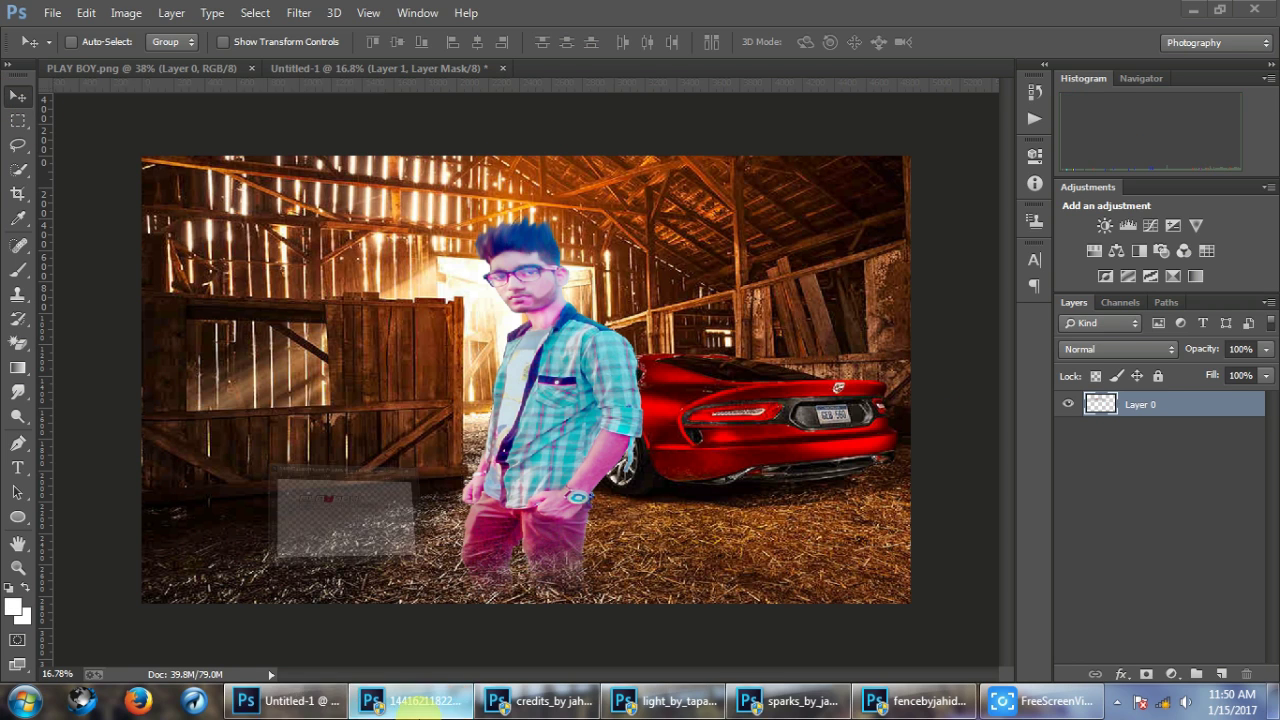
Dock 1441621182244.png as a tab and open the credits, light, sparks and fence images.
{"action": "left_click", "coordinate": [410, 700]}
{"action": "left_click_drag", "start_coordinate": [320, 83], "coordinate": [640, 68]}
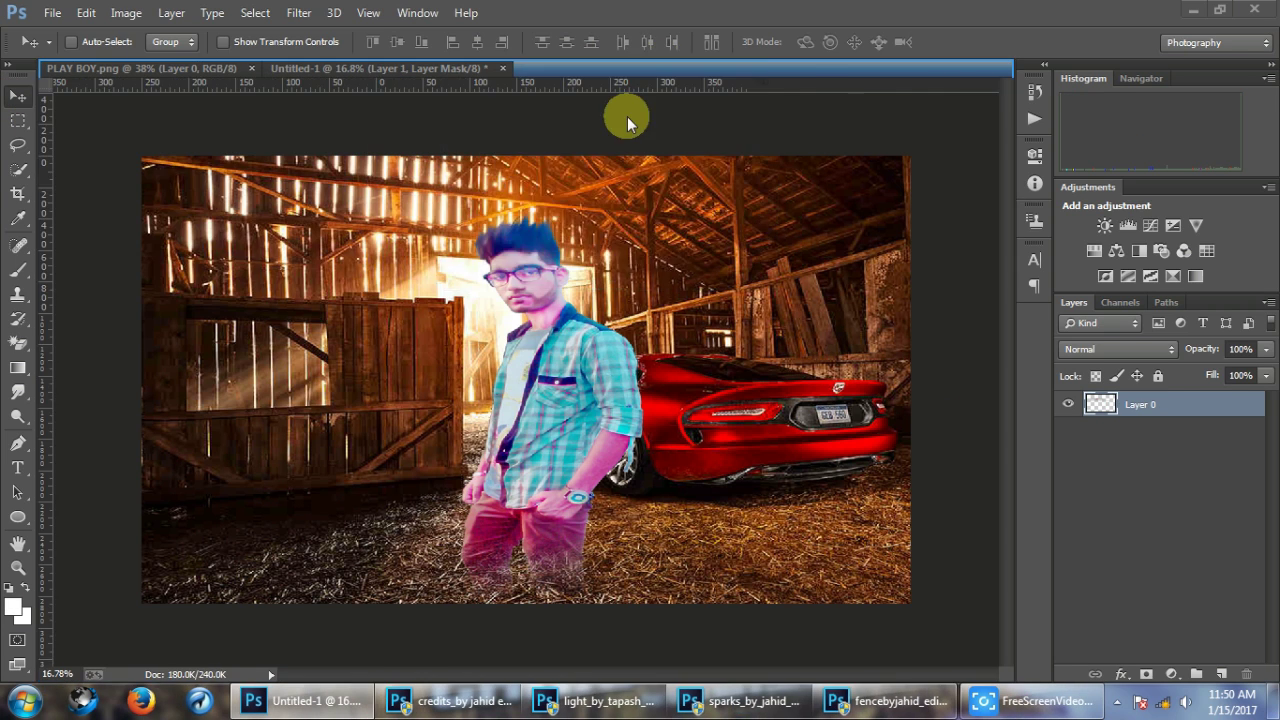
{"action": "left_click", "coordinate": [455, 700]}
{"action": "left_click", "coordinate": [605, 700]}
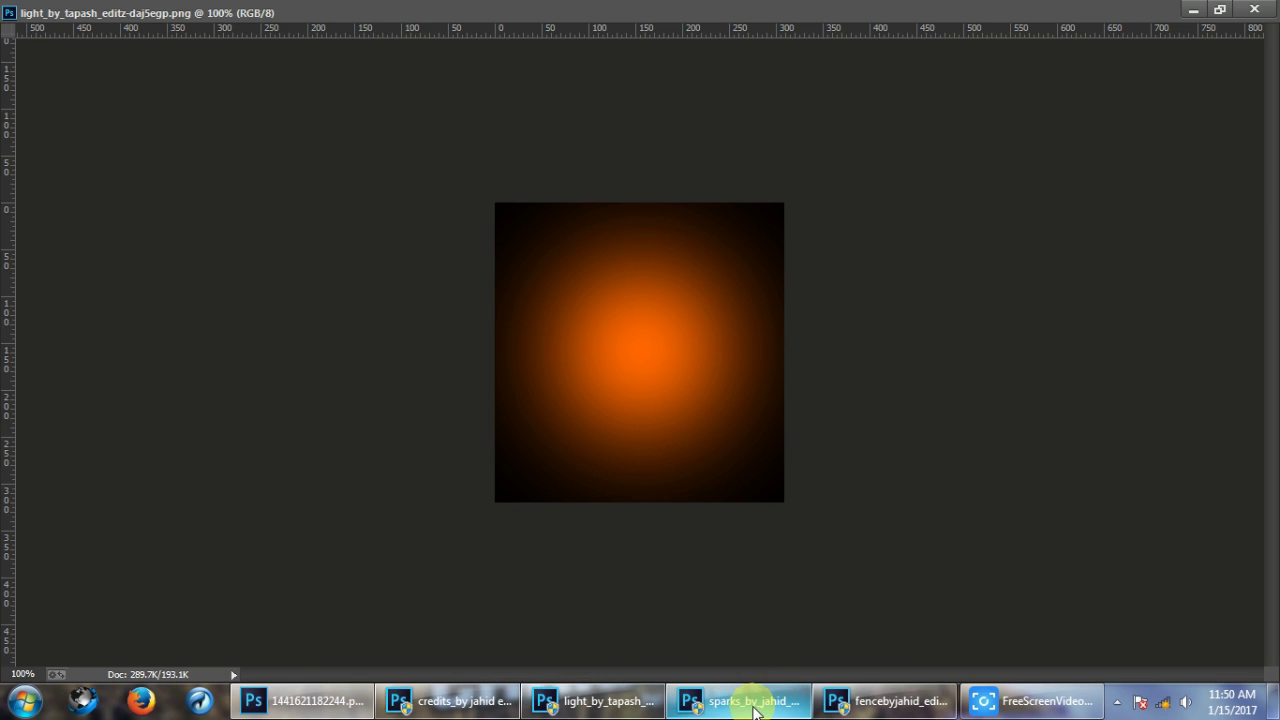
{"action": "left_click", "coordinate": [740, 700]}
{"action": "left_click", "coordinate": [885, 700]}
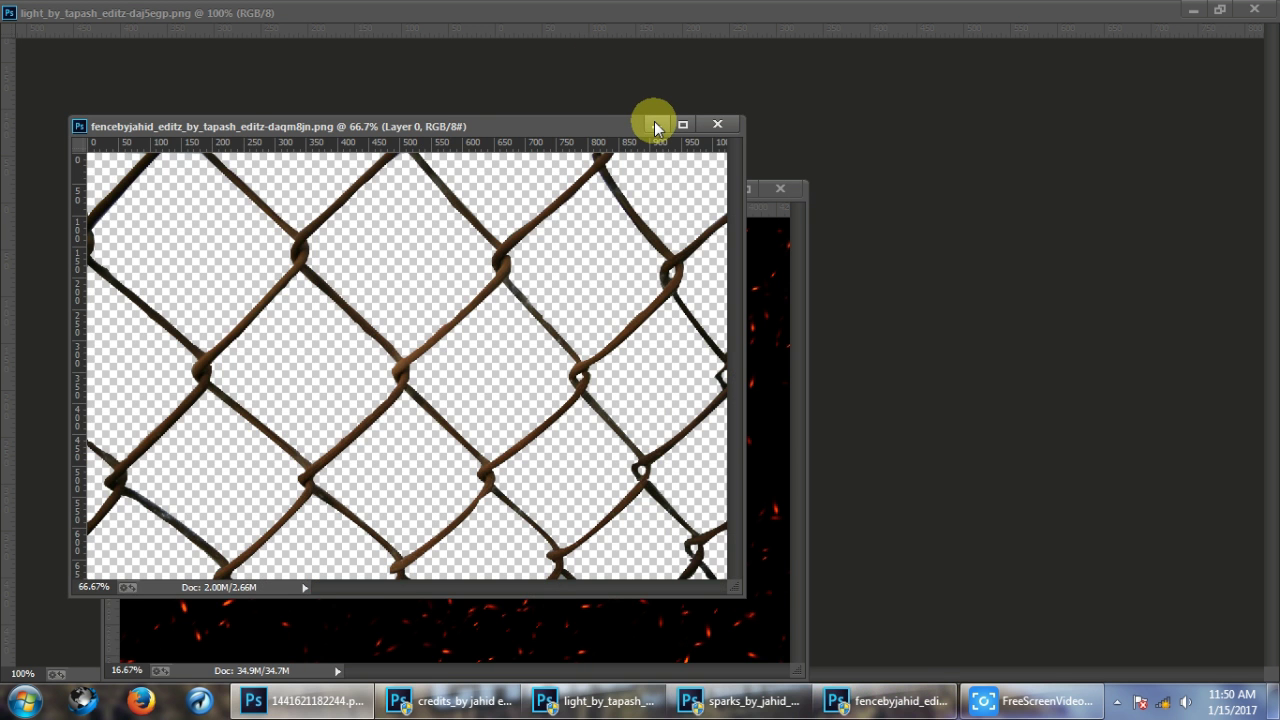
Minimize the four image windows and zoom out on the Untitled-1 composite.
{"action": "left_click", "coordinate": [657, 127]}
{"action": "left_click", "coordinate": [709, 191]}
{"action": "left_click", "coordinate": [1193, 9]}
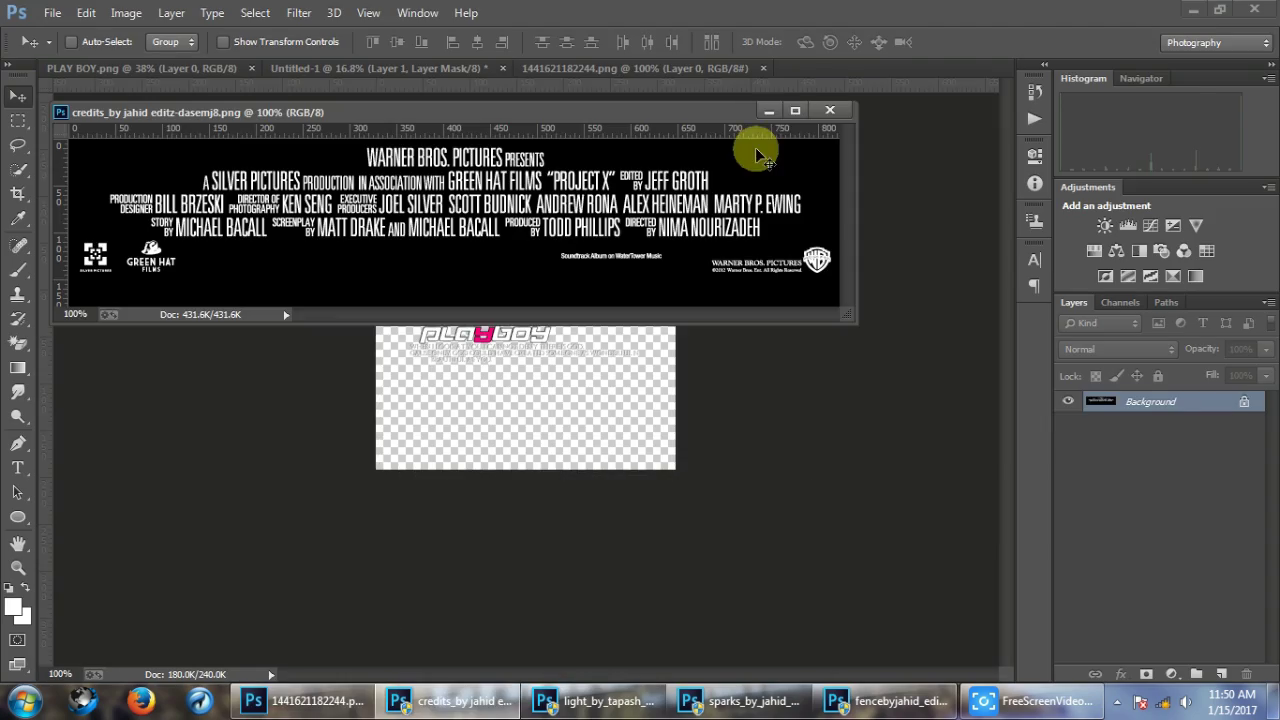
{"action": "left_click", "coordinate": [755, 108]}
{"action": "left_click", "coordinate": [490, 68]}
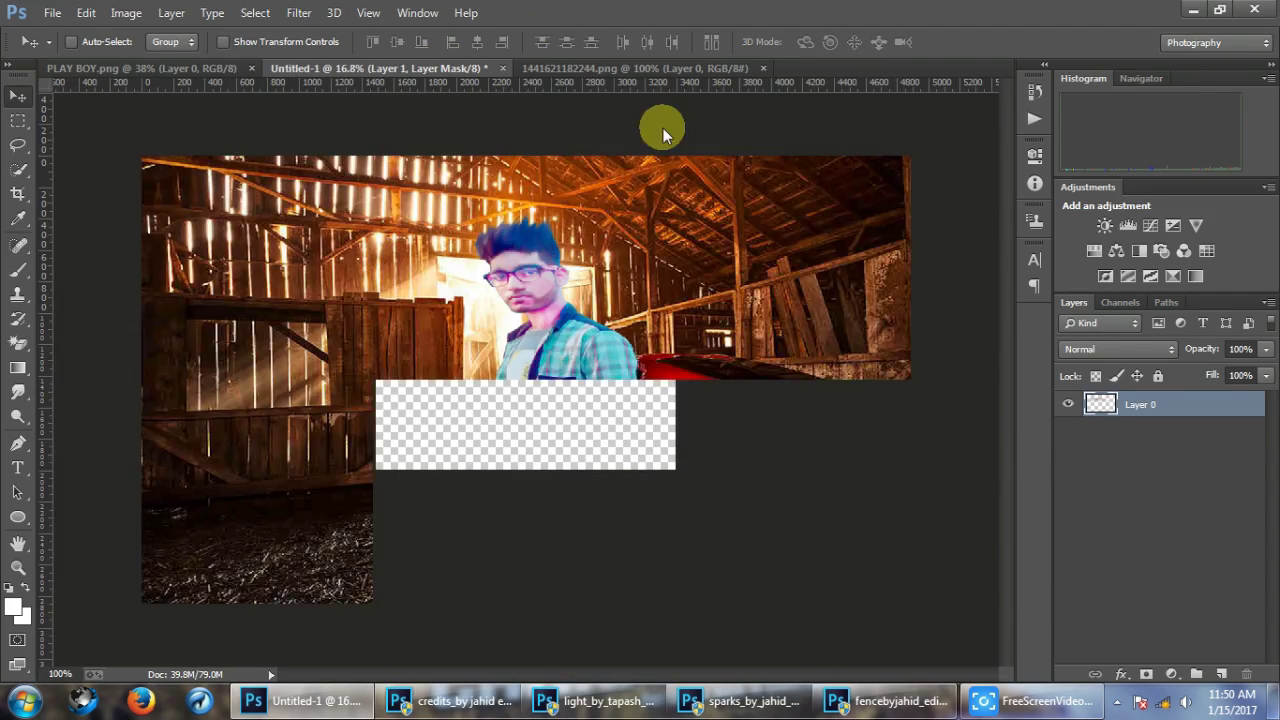
{"action": "scroll", "coordinate": [566, 333], "scroll_direction": "down", "scroll_amount": 5}
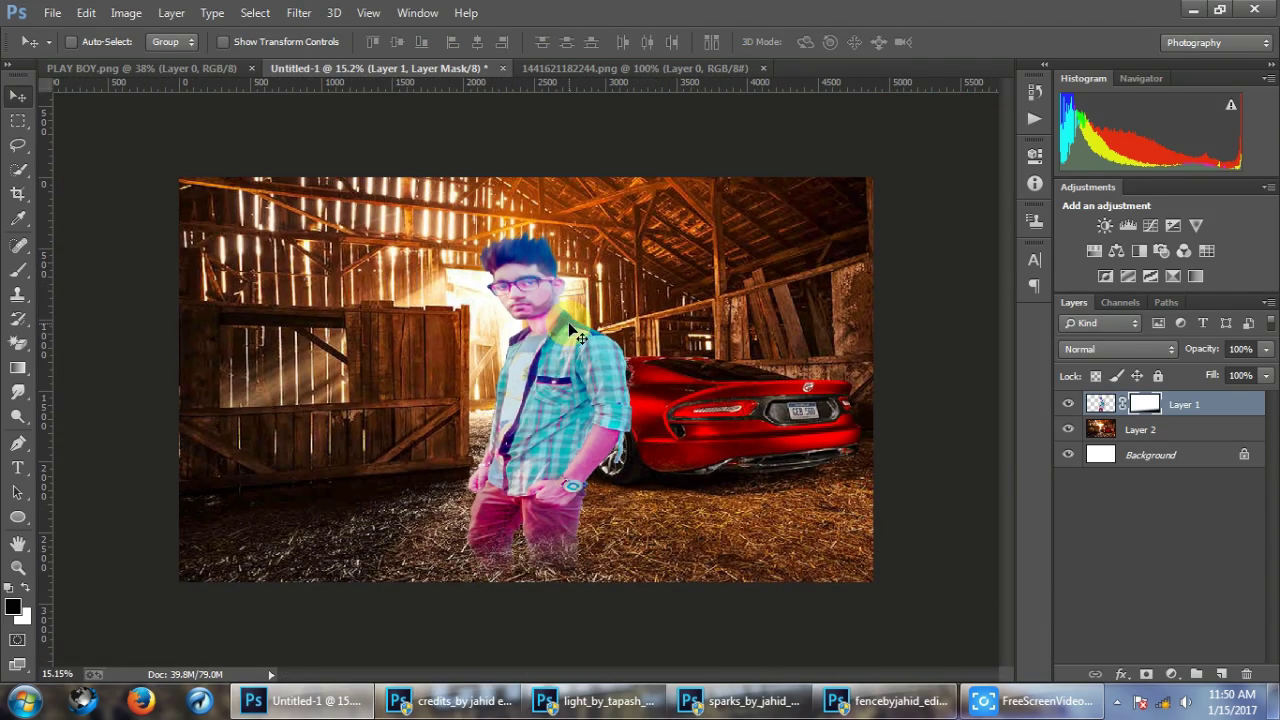
Add a gradient fill layer using the transparent-to-black preset, Radial style, reversed.
{"action": "left_click", "coordinate": [1172, 675]}
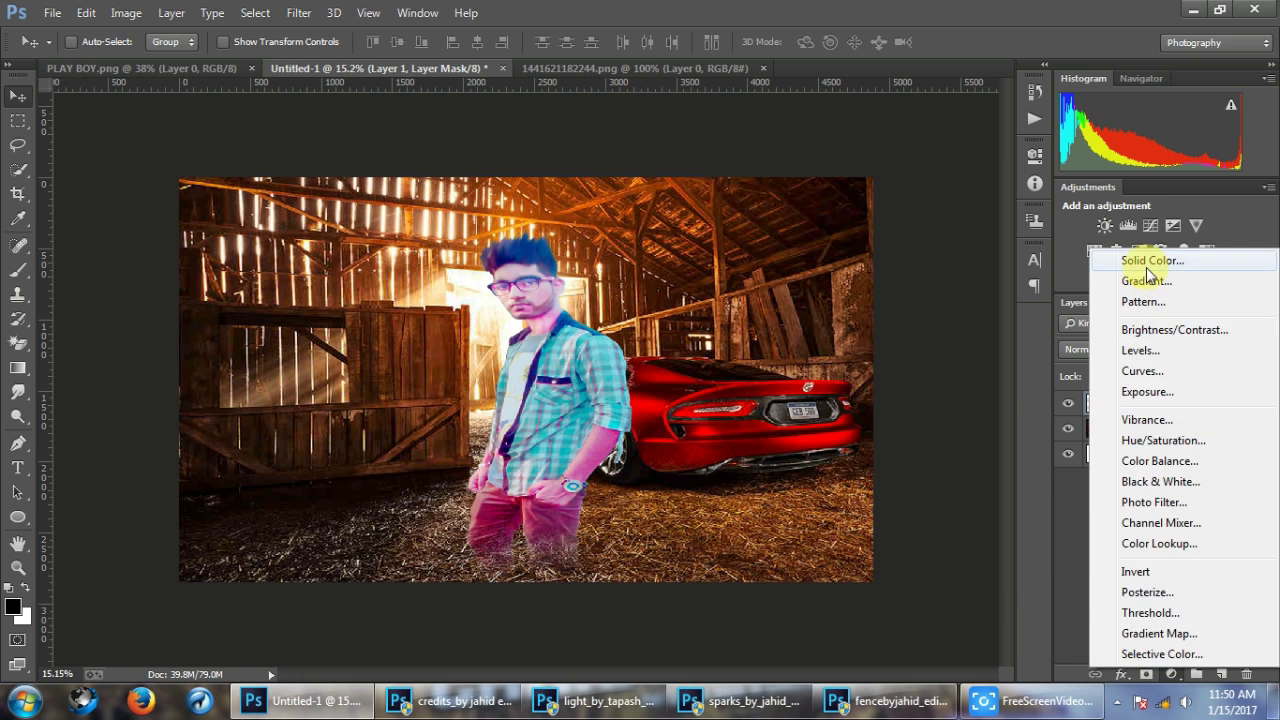
{"action": "left_click", "coordinate": [1150, 278]}
{"action": "left_click", "coordinate": [909, 223]}
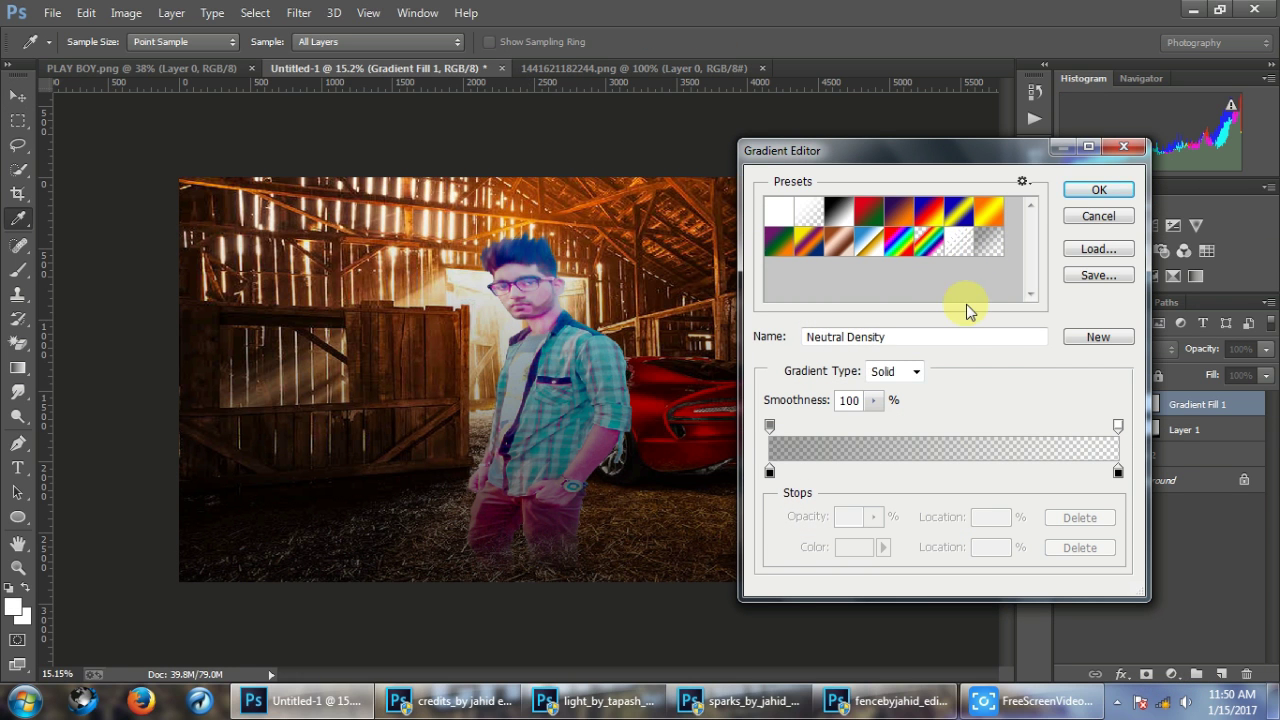
{"action": "left_click", "coordinate": [1111, 198]}
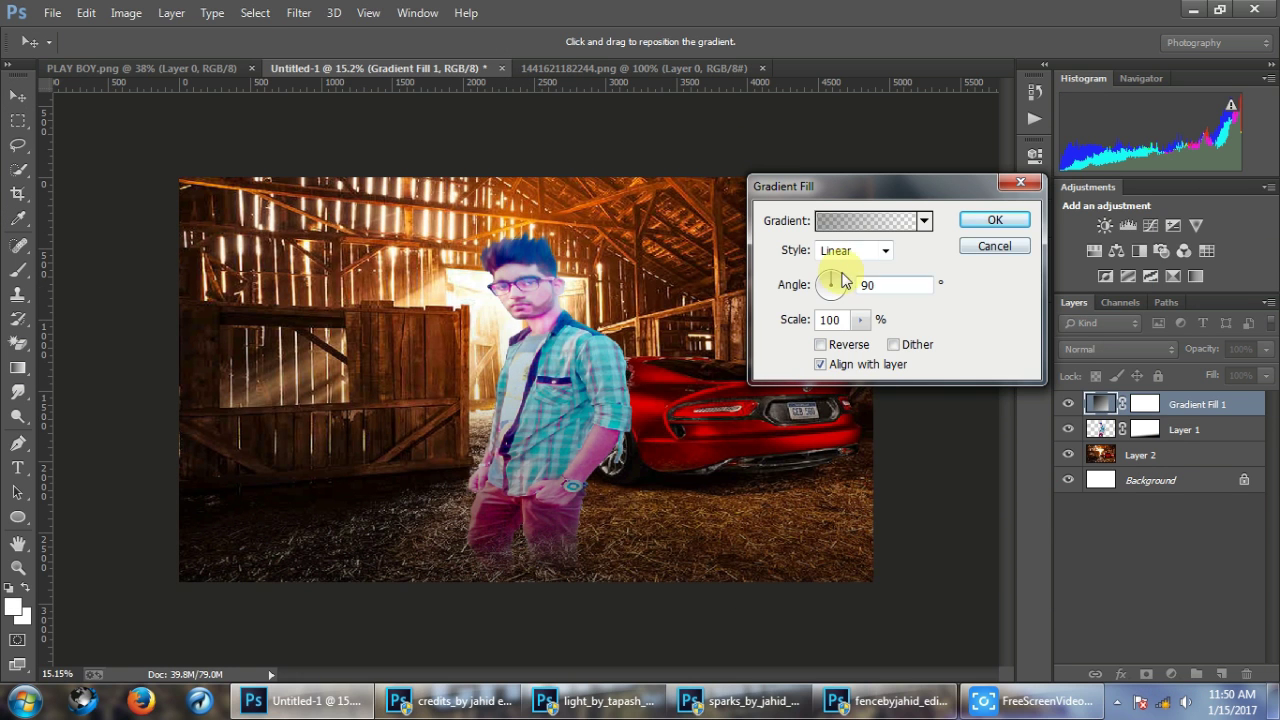
{"action": "left_click", "coordinate": [850, 251]}
{"action": "left_click", "coordinate": [845, 285]}
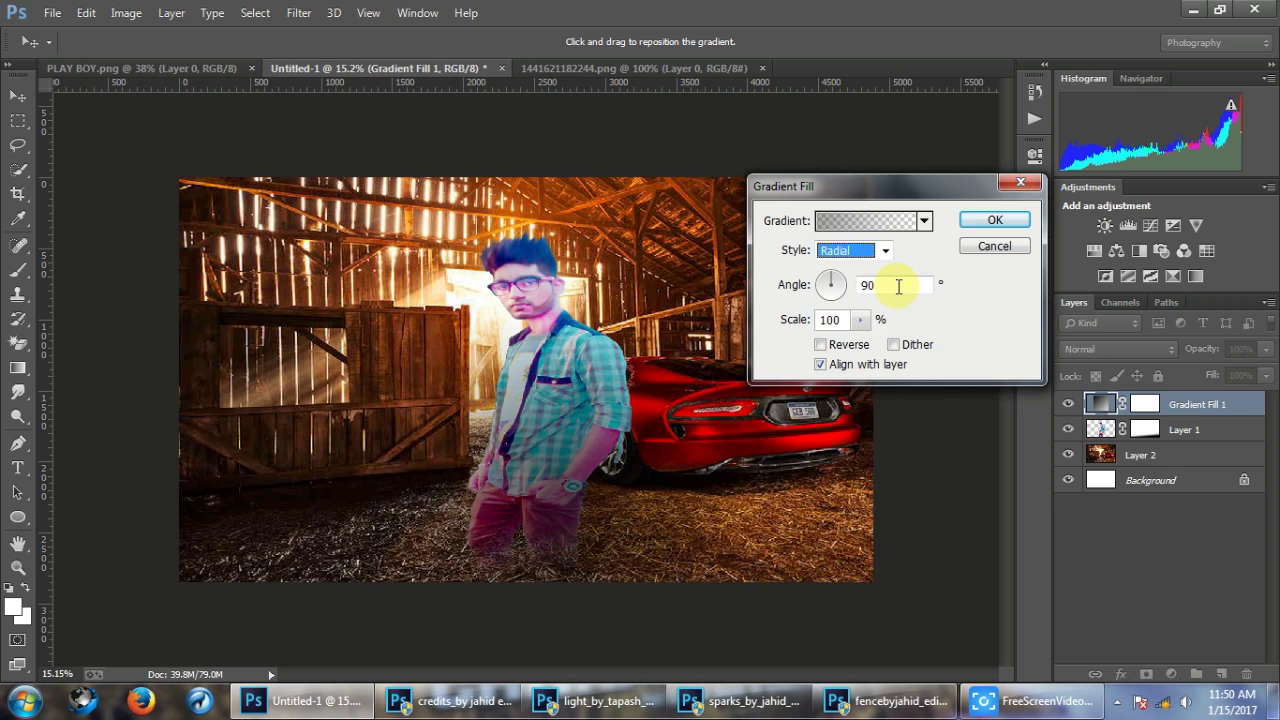
{"action": "left_click", "coordinate": [835, 344]}
Recentre the vignette gradient on the man and raise its scale to about 219%.
{"action": "left_click_drag", "start_coordinate": [532, 396], "coordinate": [560, 410]}
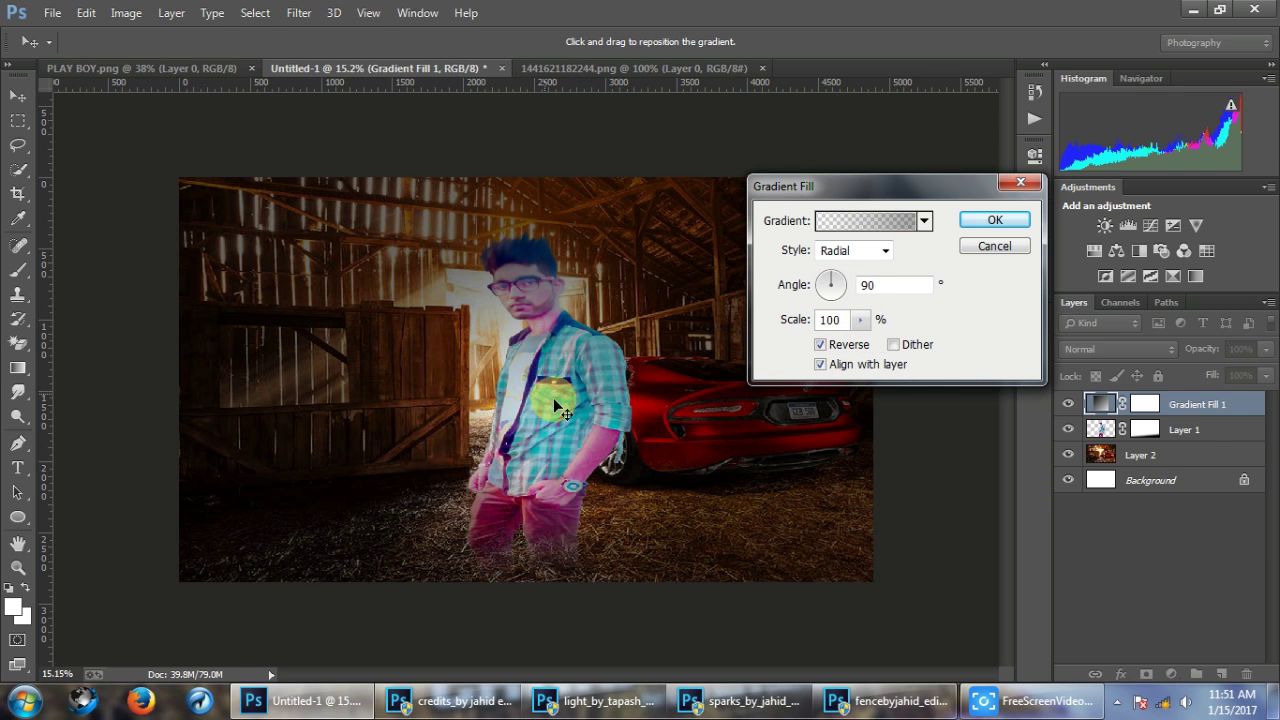
{"action": "mouse_move", "coordinate": [862, 345]}
{"action": "left_mouse_down"}
{"action": "mouse_move", "coordinate": [889, 340]}
{"action": "mouse_move", "coordinate": [858, 342]}
{"action": "mouse_move", "coordinate": [873, 343]}
{"action": "left_mouse_up"}
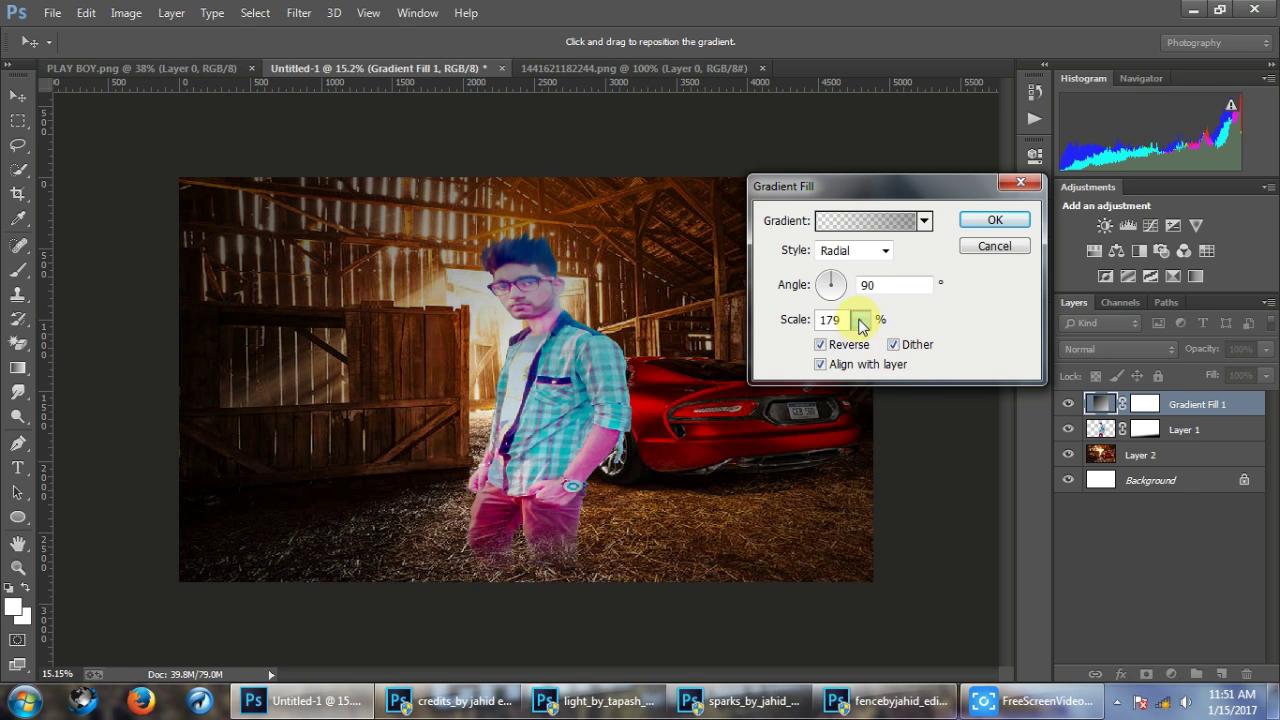
{"action": "left_click_drag", "start_coordinate": [860, 325], "coordinate": [866, 343]}
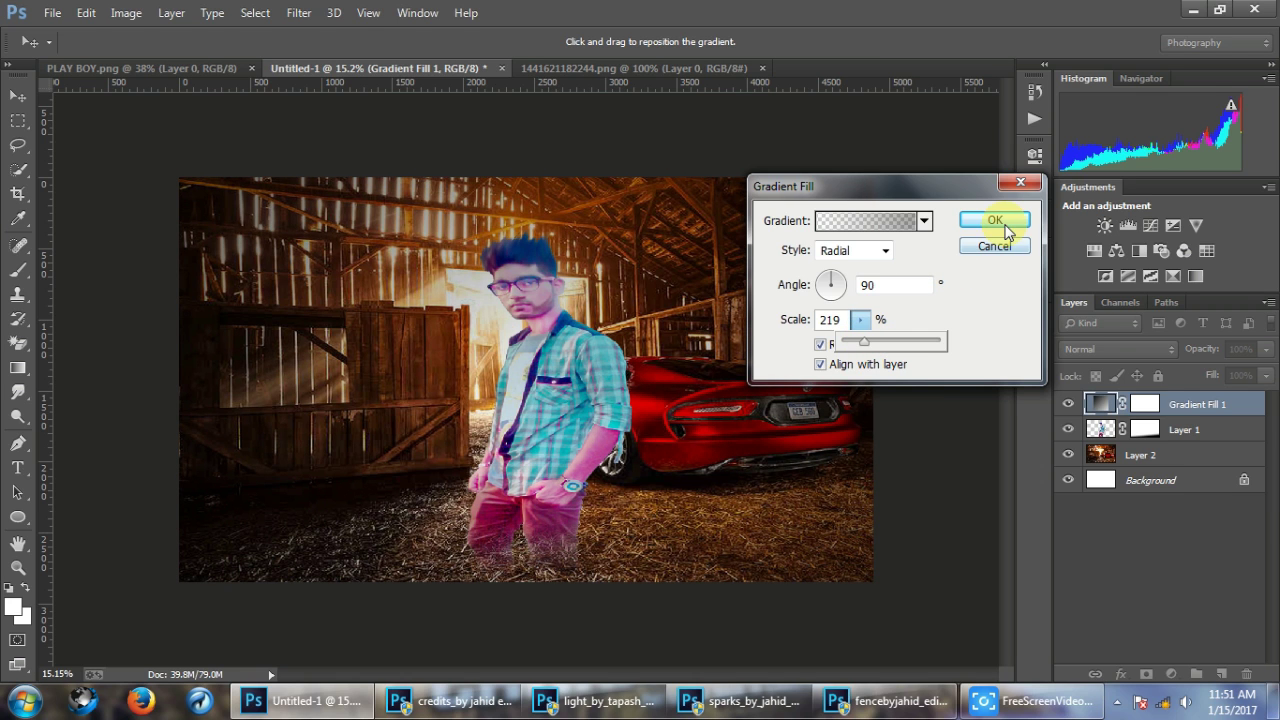
{"action": "left_click", "coordinate": [1006, 228]}
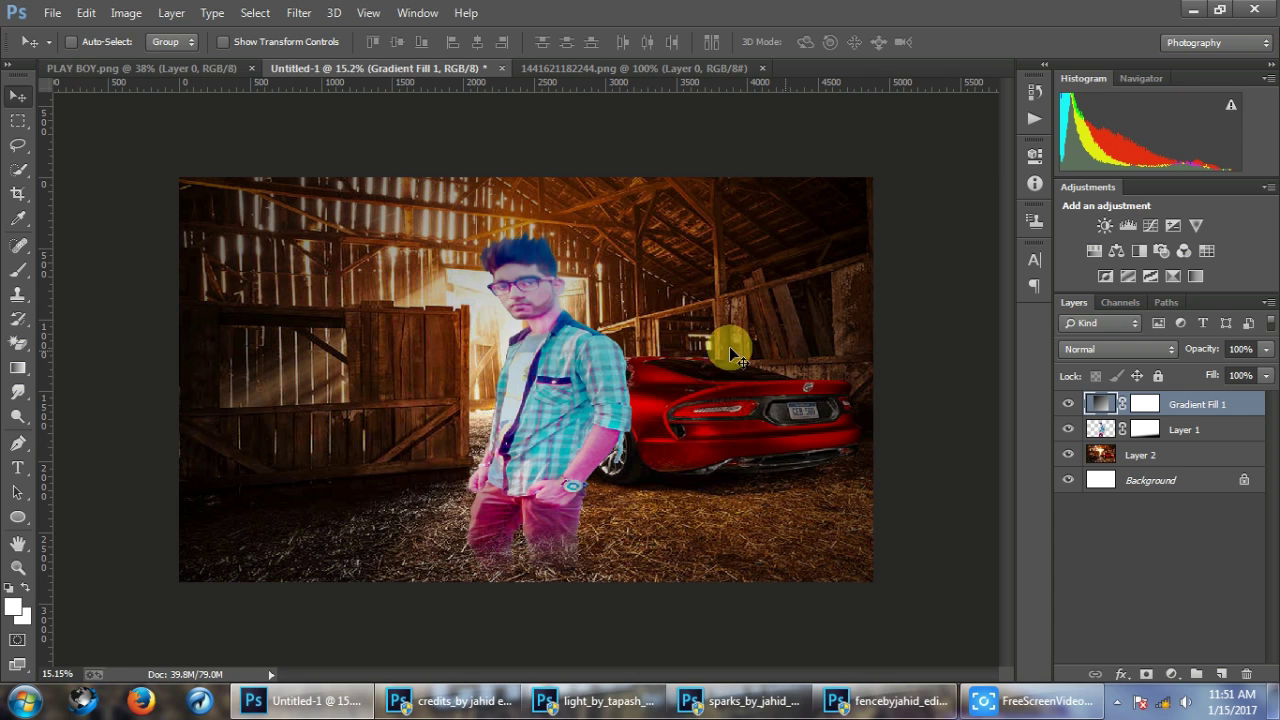
Select the barn background Layer 2 and start a Tilt-Shift blur on it.
{"action": "key", "text": "alt+bracketleft"}
{"action": "key", "text": "alt+bracketleft"}
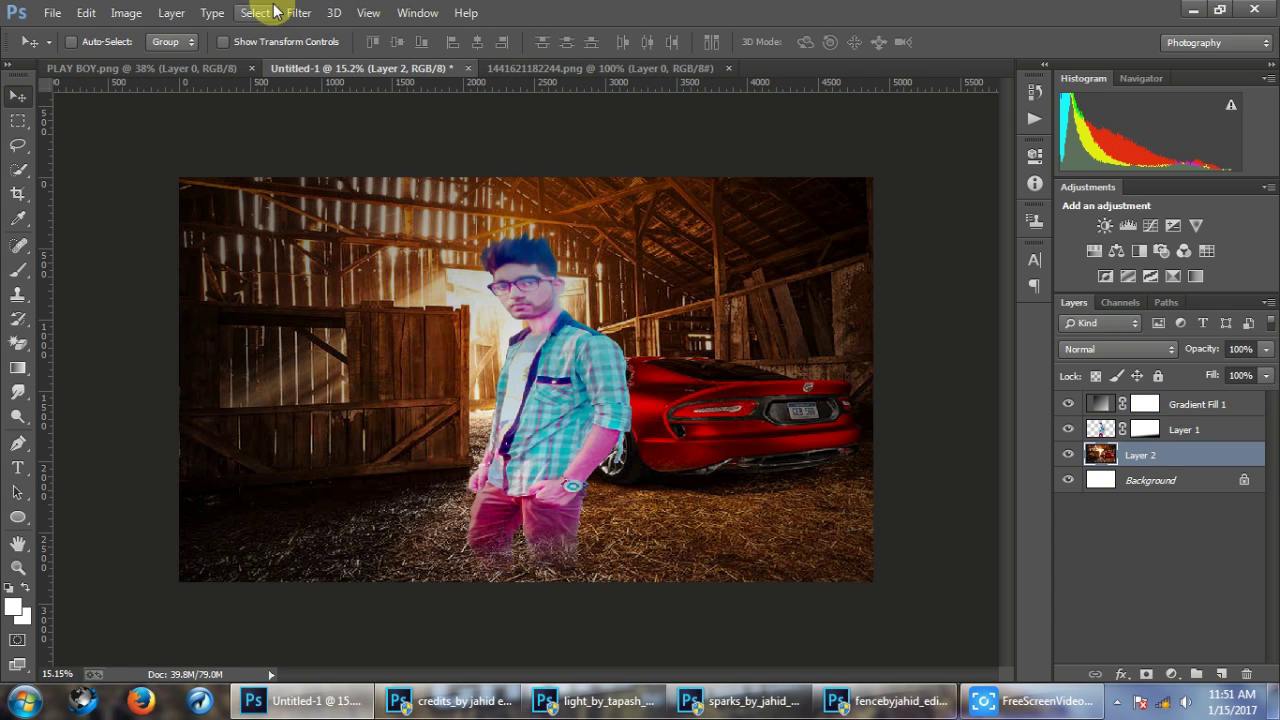
{"action": "left_click", "coordinate": [283, 12]}
{"action": "left_click", "coordinate": [255, 12]}
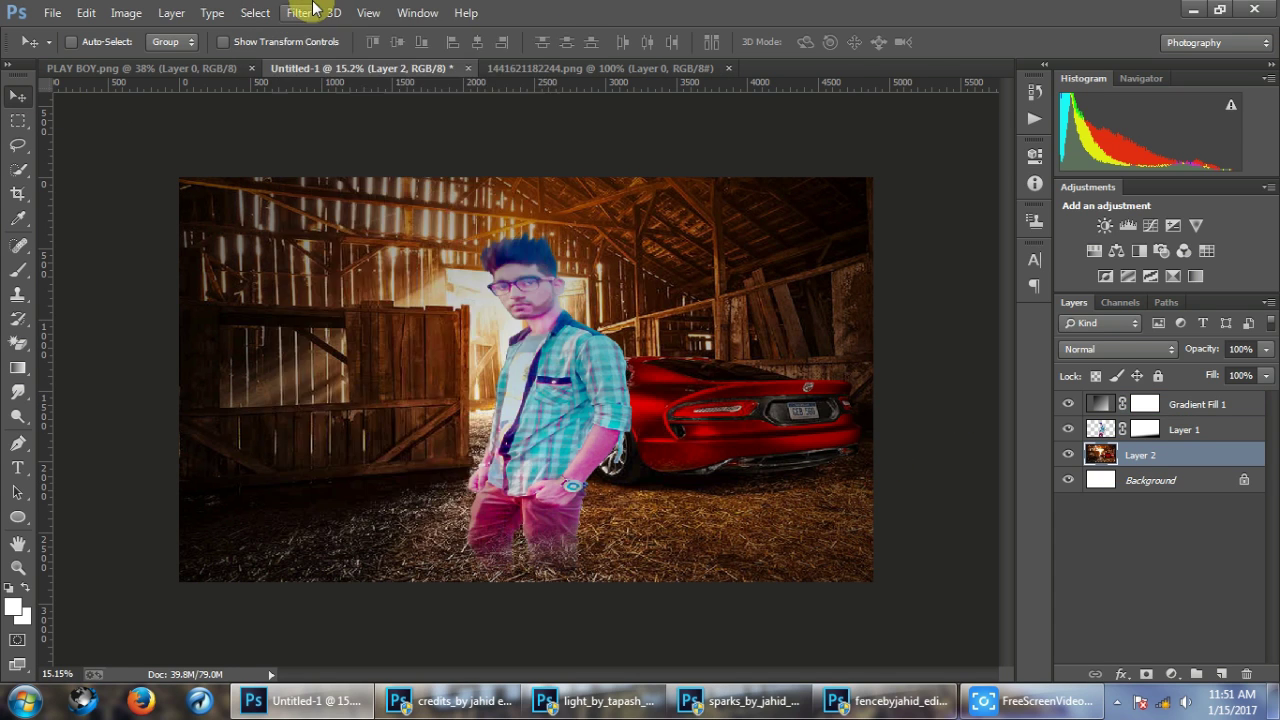
{"action": "left_click", "coordinate": [298, 12]}
{"action": "mouse_move", "coordinate": [308, 237]}
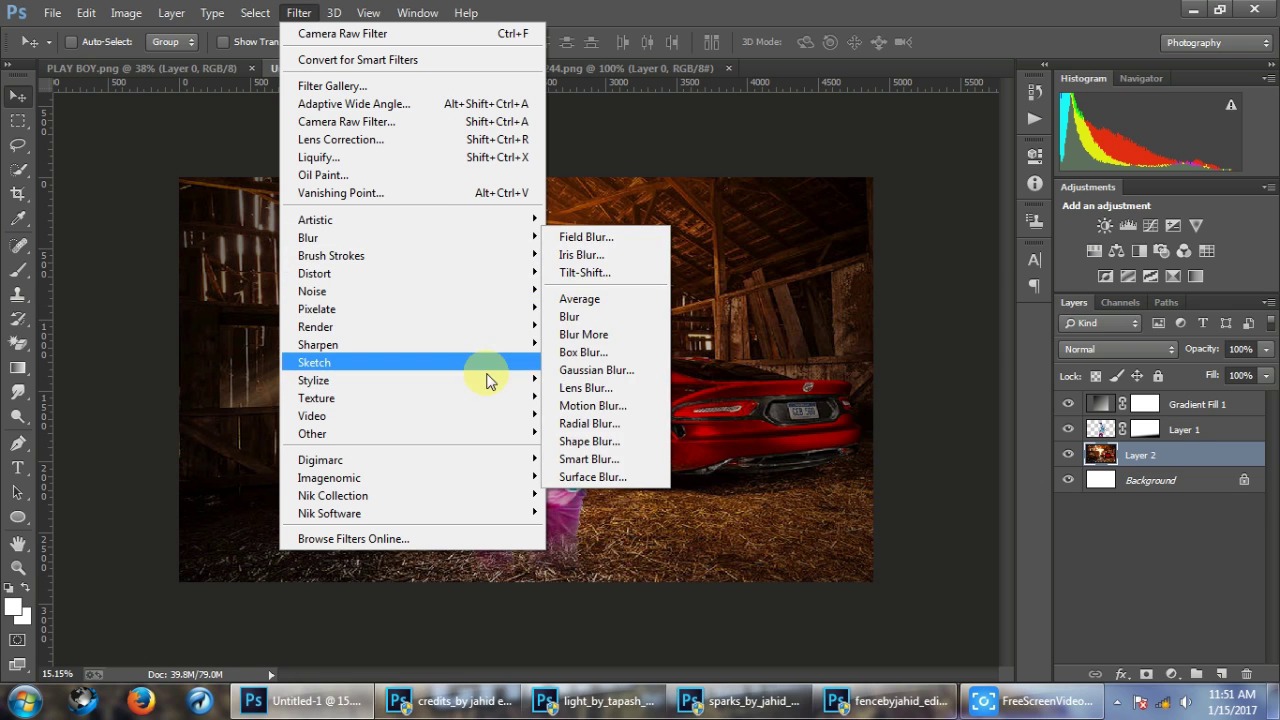
{"action": "left_click", "coordinate": [620, 274]}
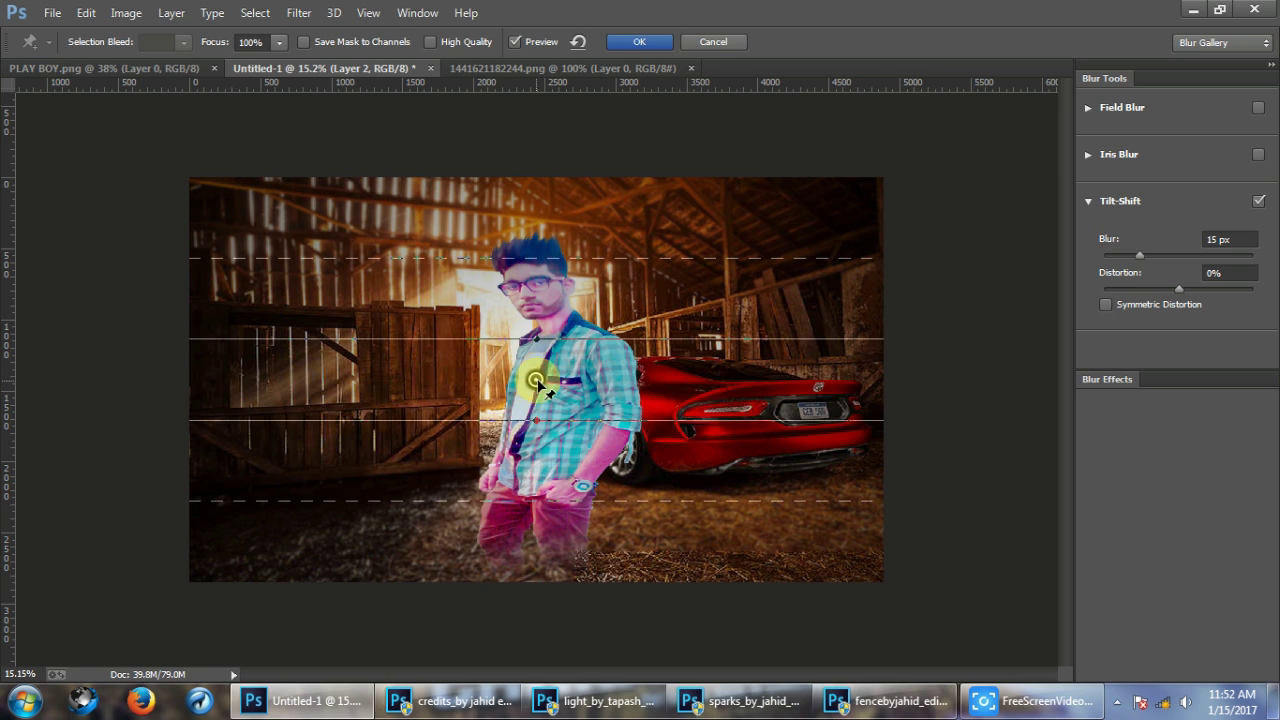
Center the sharp band on the man's waist, tighten the fades, and apply 27 px blur.
{"action": "left_click_drag", "start_coordinate": [537, 381], "coordinate": [538, 458]}
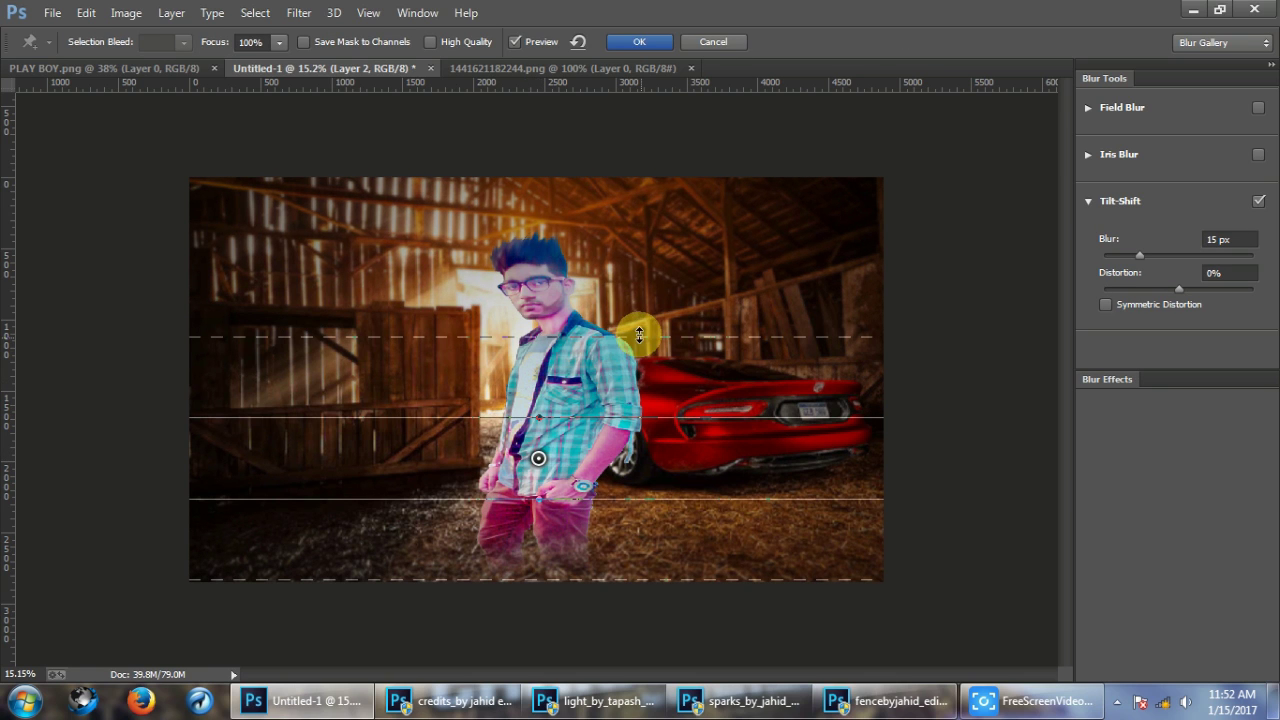
{"action": "left_click_drag", "start_coordinate": [600, 498], "coordinate": [600, 492]}
{"action": "left_click_drag", "start_coordinate": [620, 576], "coordinate": [616, 556]}
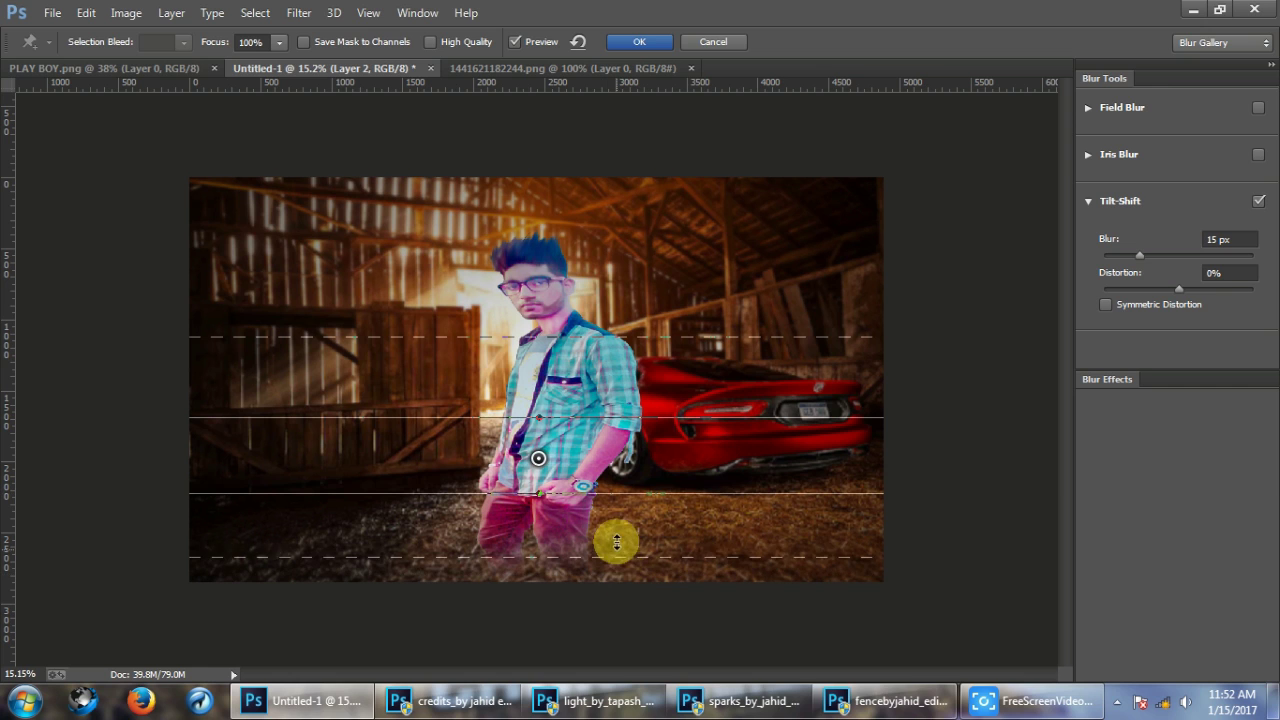
{"action": "left_click_drag", "start_coordinate": [651, 338], "coordinate": [654, 347]}
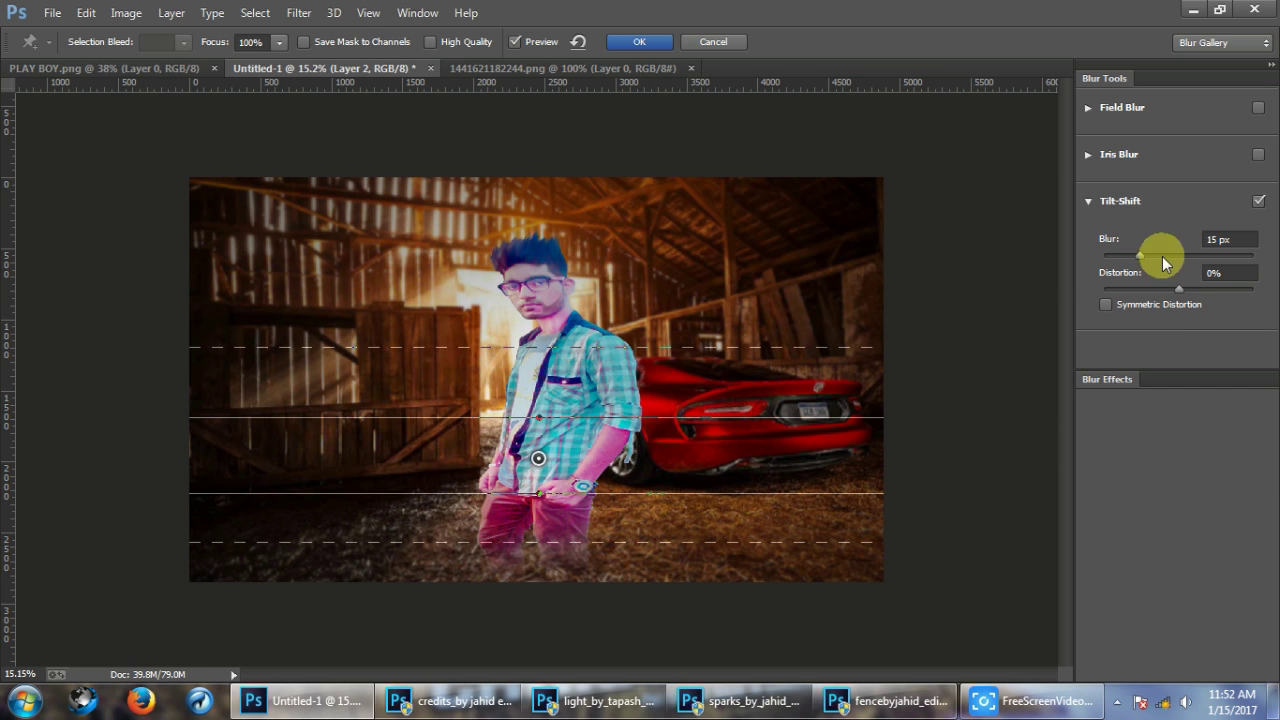
{"action": "left_click", "coordinate": [1162, 255]}
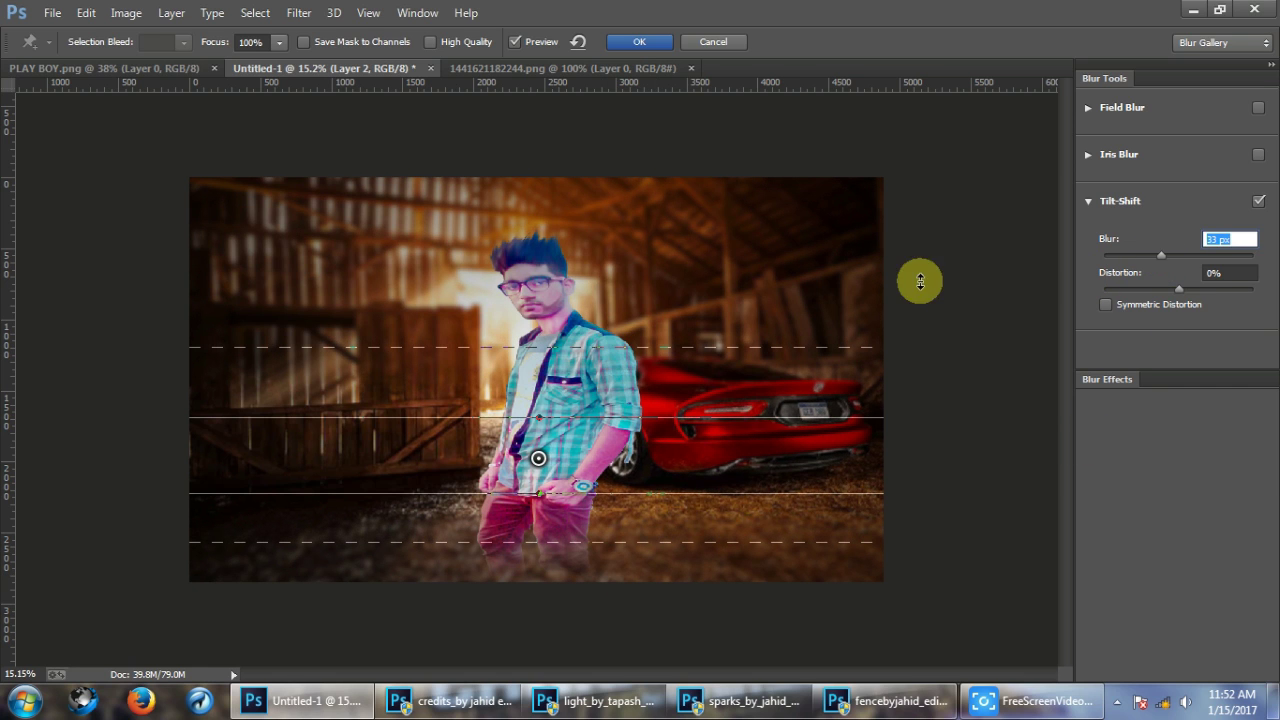
{"action": "left_click_drag", "start_coordinate": [1153, 254], "coordinate": [1129, 255]}
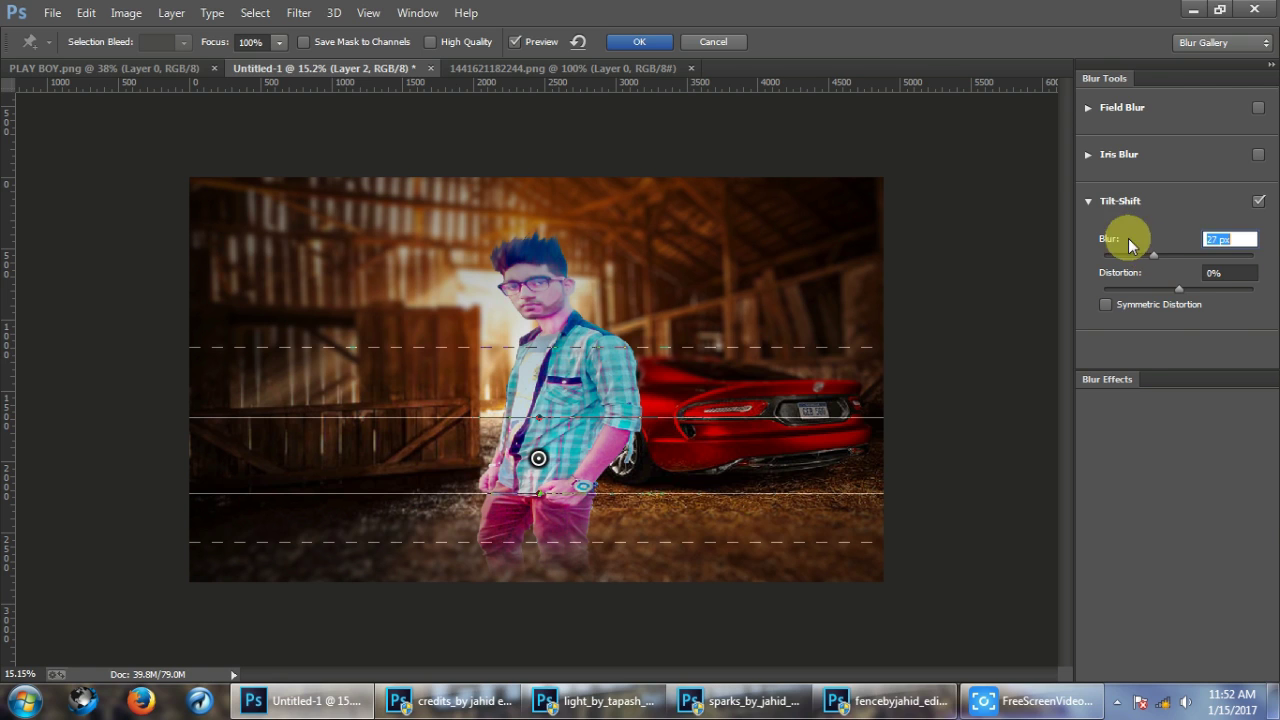
{"action": "left_click", "coordinate": [639, 41]}
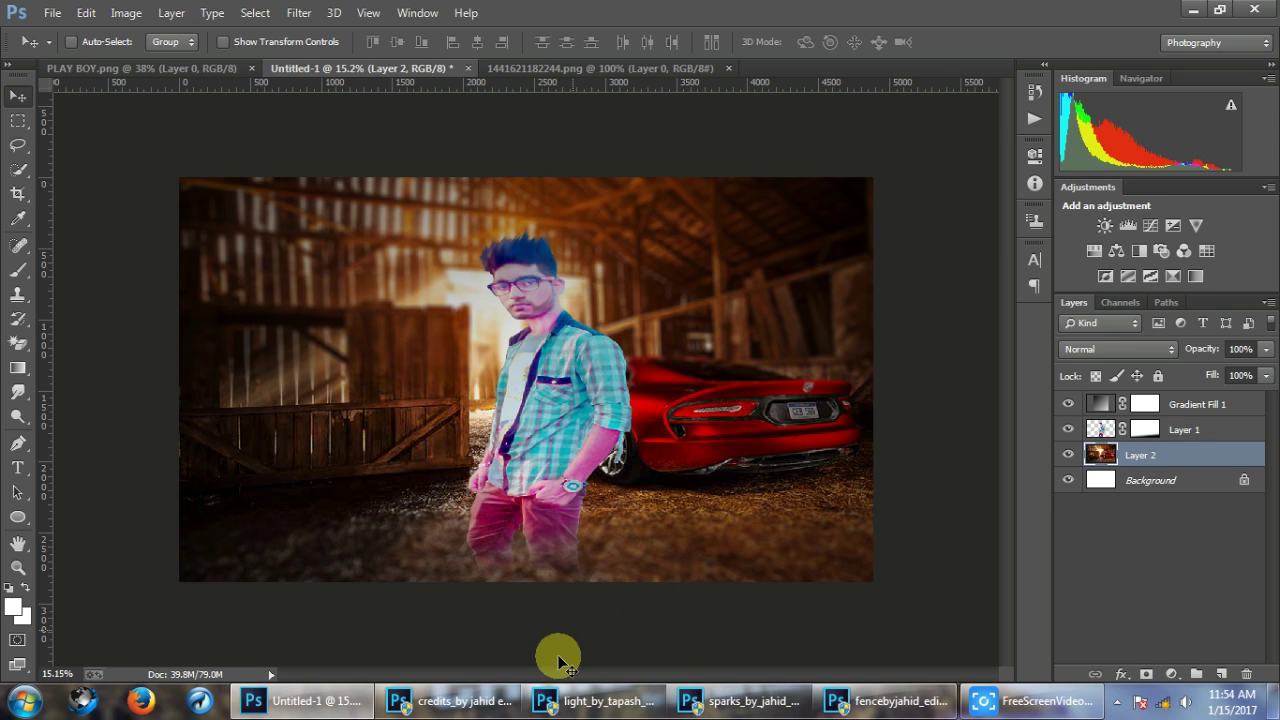
{"action": "mouse_move", "coordinate": [745, 701]}
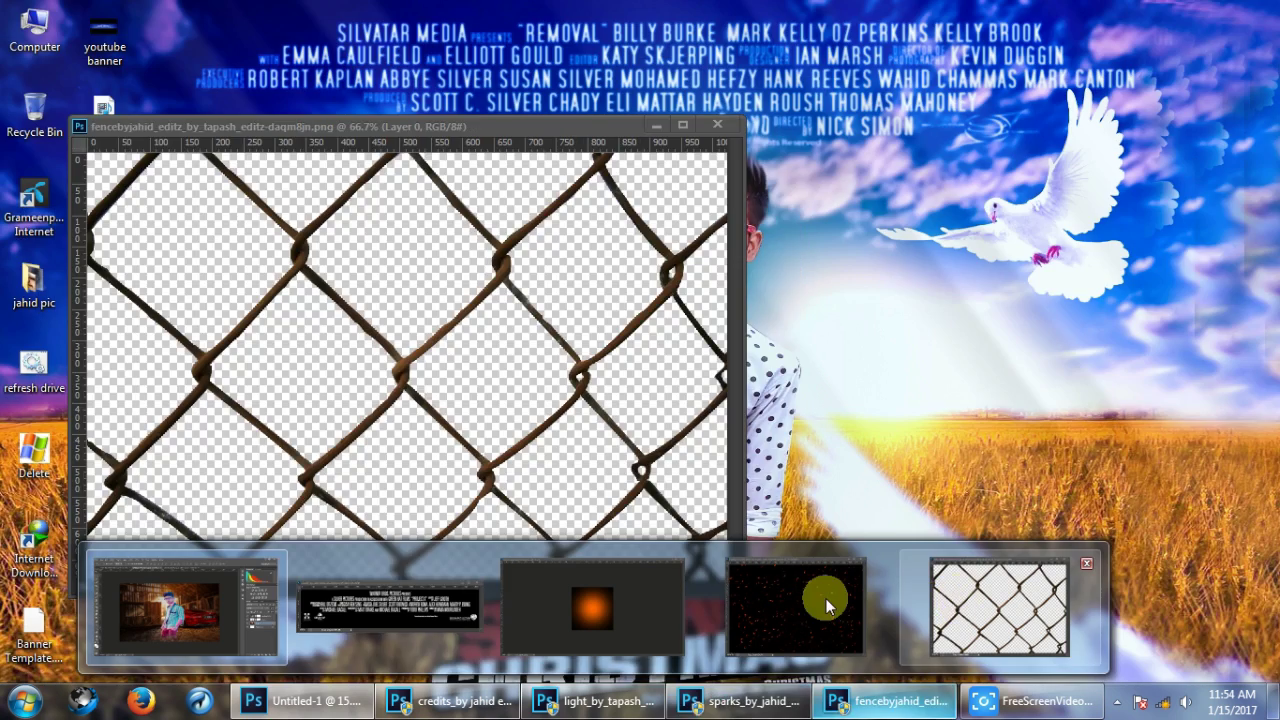
Unlock the sparks image's Background as a normal Layer 0.
{"action": "left_click", "coordinate": [826, 598]}
{"action": "left_click_drag", "start_coordinate": [651, 186], "coordinate": [703, 120]}
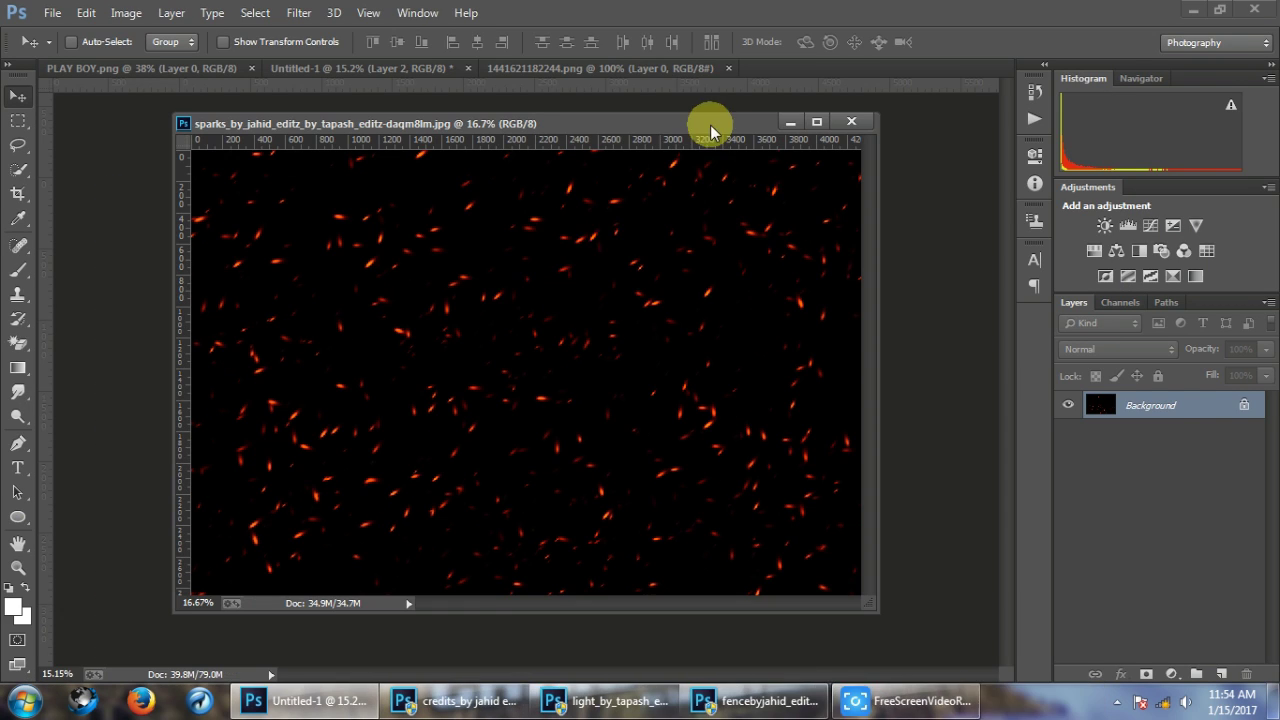
{"action": "left_click", "coordinate": [700, 300]}
{"action": "left_click", "coordinate": [674, 286]}
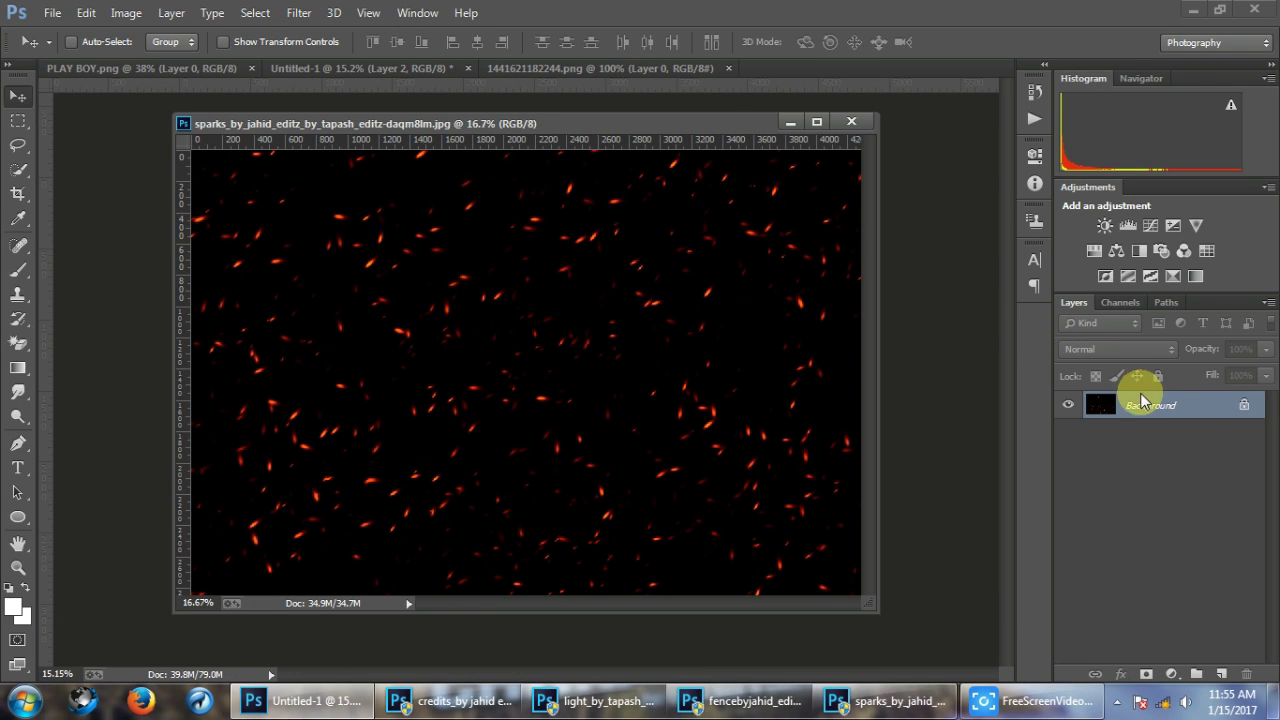
{"action": "double_click", "coordinate": [1140, 400]}
{"action": "left_click", "coordinate": [798, 222]}
Copy the sparks layer into Untitled-1 and close the sparks file without saving.
{"action": "left_click_drag", "start_coordinate": [695, 124], "coordinate": [1020, 129]}
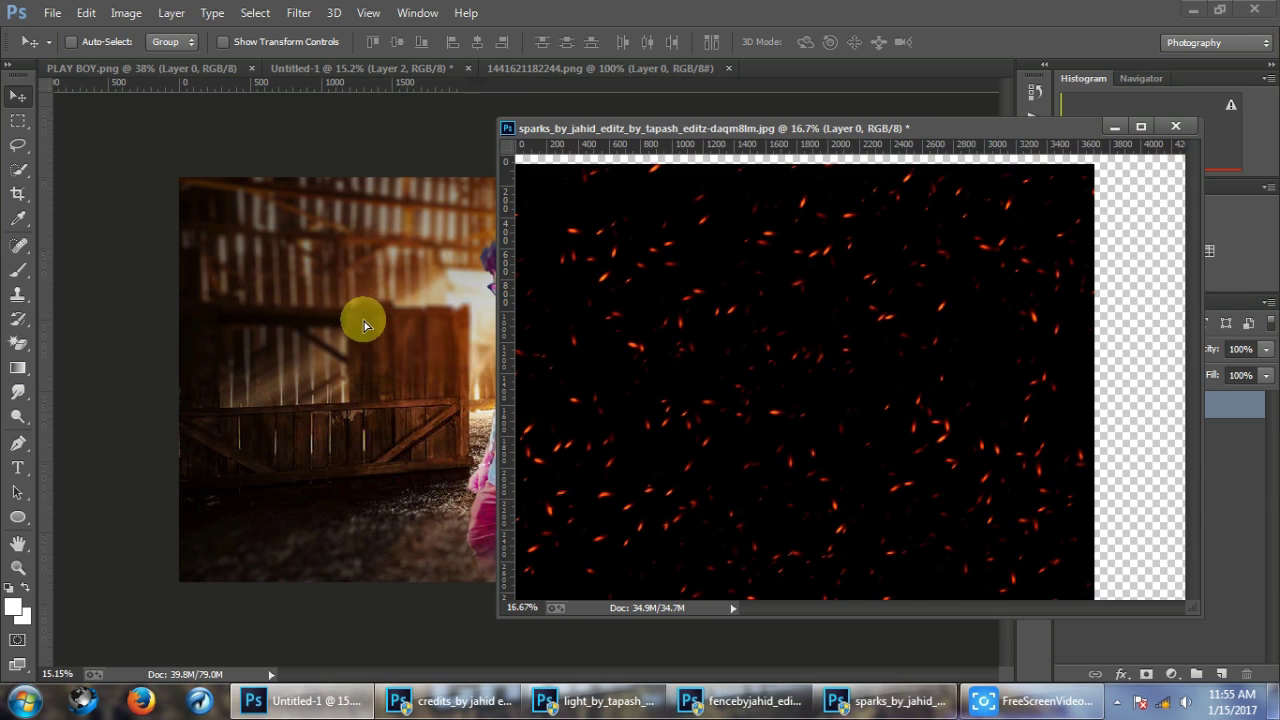
{"action": "left_click_drag", "start_coordinate": [606, 291], "coordinate": [366, 314]}
{"action": "left_click", "coordinate": [1195, 128]}
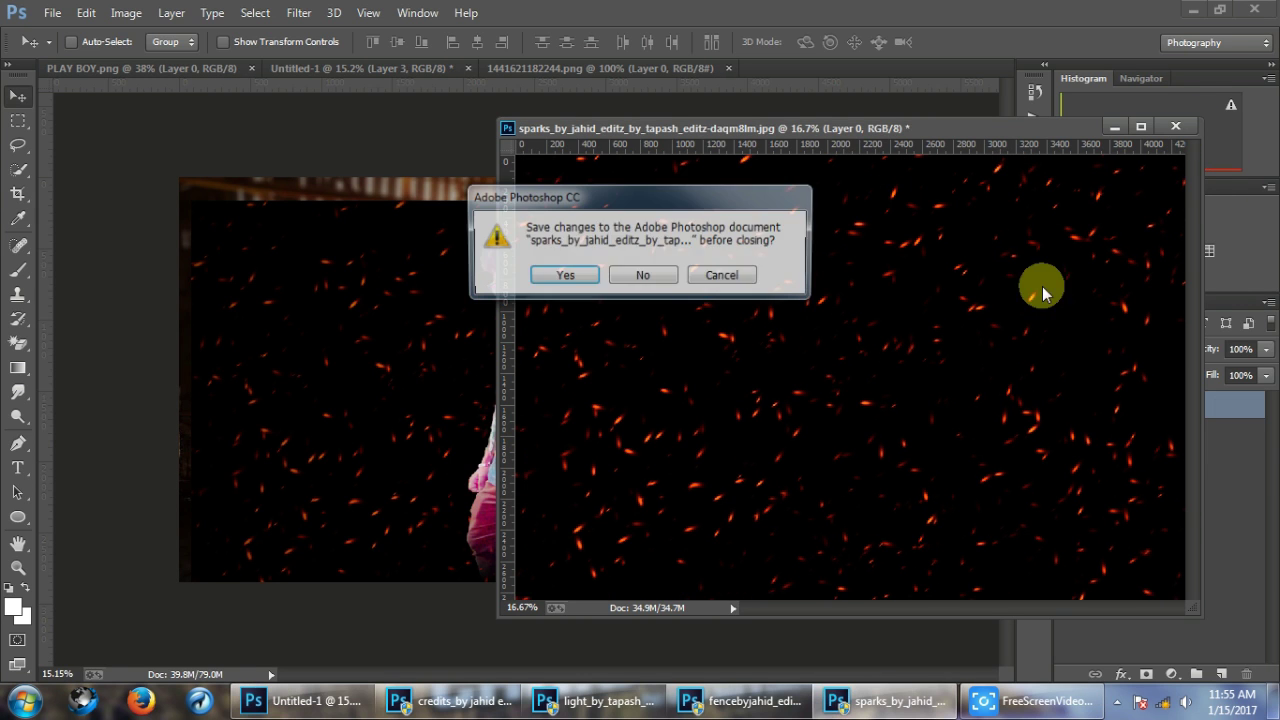
{"action": "left_click", "coordinate": [654, 286]}
Free-transform the sparks Layer 3 so it covers the whole canvas.
{"action": "mouse_move", "coordinate": [536, 289]}
{"action": "left_mouse_down"}
{"action": "mouse_move", "coordinate": [613, 295]}
{"action": "mouse_move", "coordinate": [686, 374]}
{"action": "left_mouse_up"}
{"action": "key", "text": "ctrl+t"}
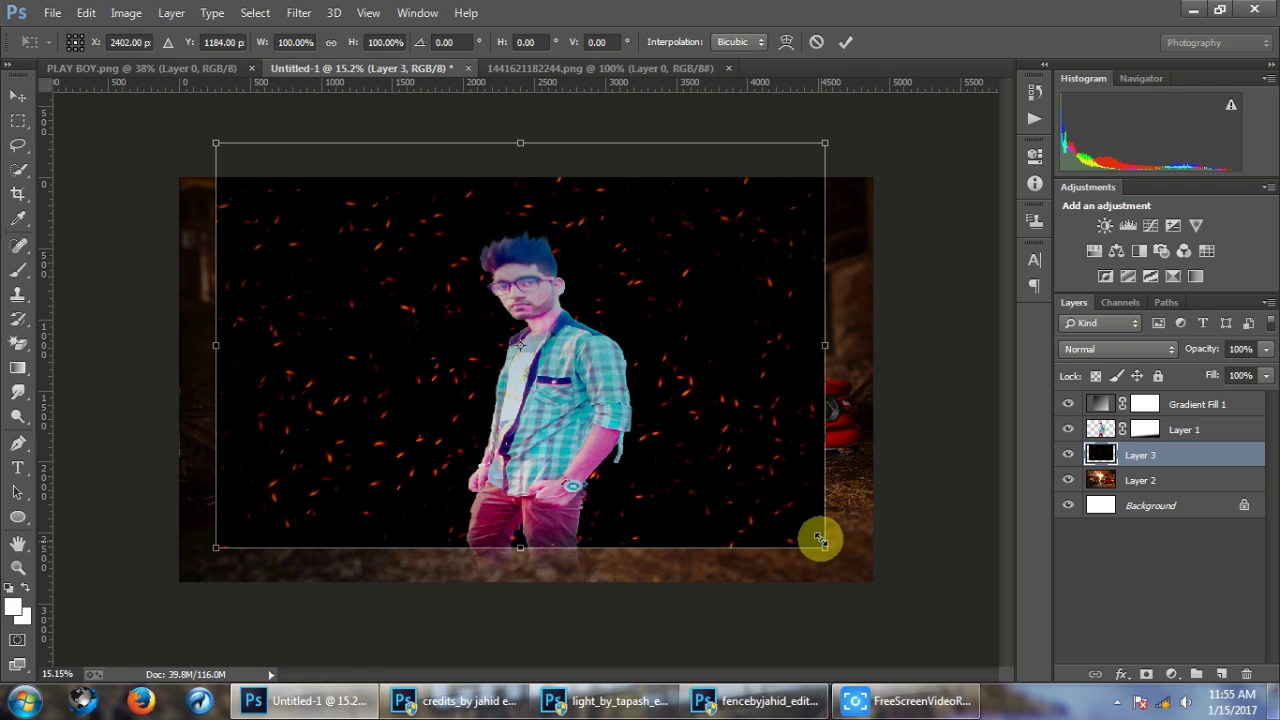
{"action": "key", "text": "super"}
{"action": "key", "text": "Escape"}
{"action": "left_click_drag", "start_coordinate": [820, 540], "coordinate": [883, 604]}
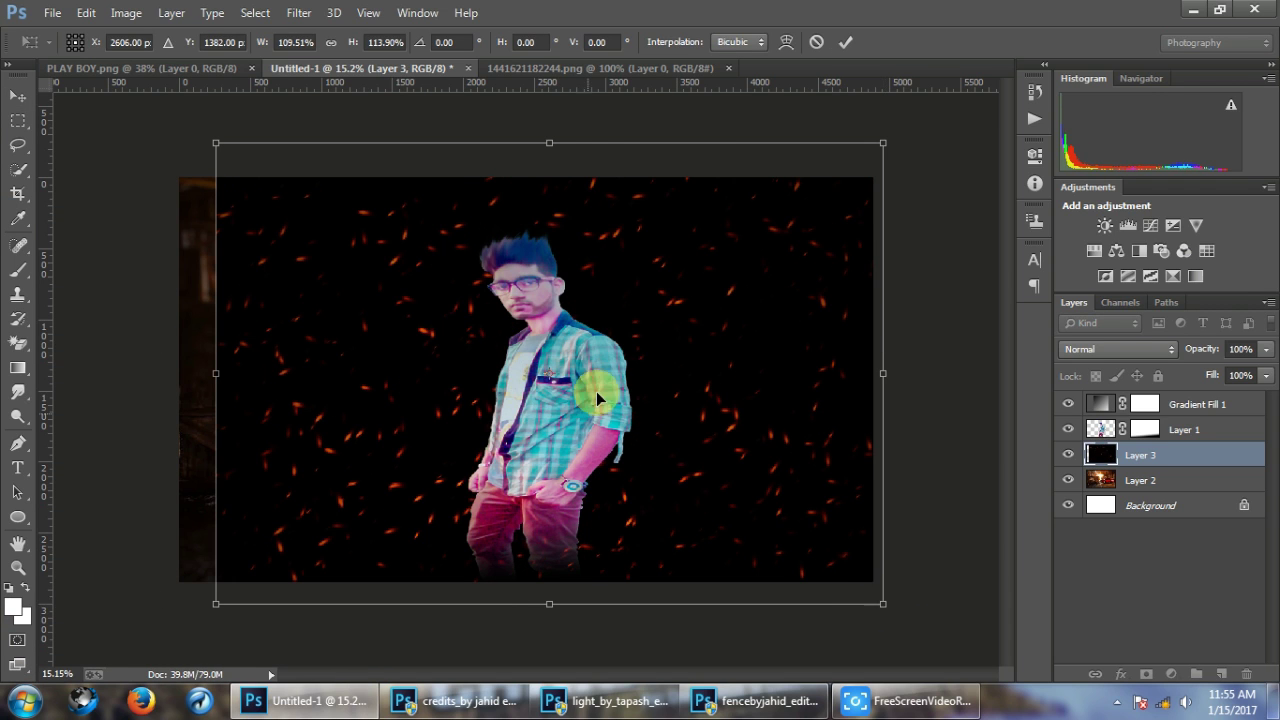
{"action": "left_click_drag", "start_coordinate": [689, 400], "coordinate": [655, 405]}
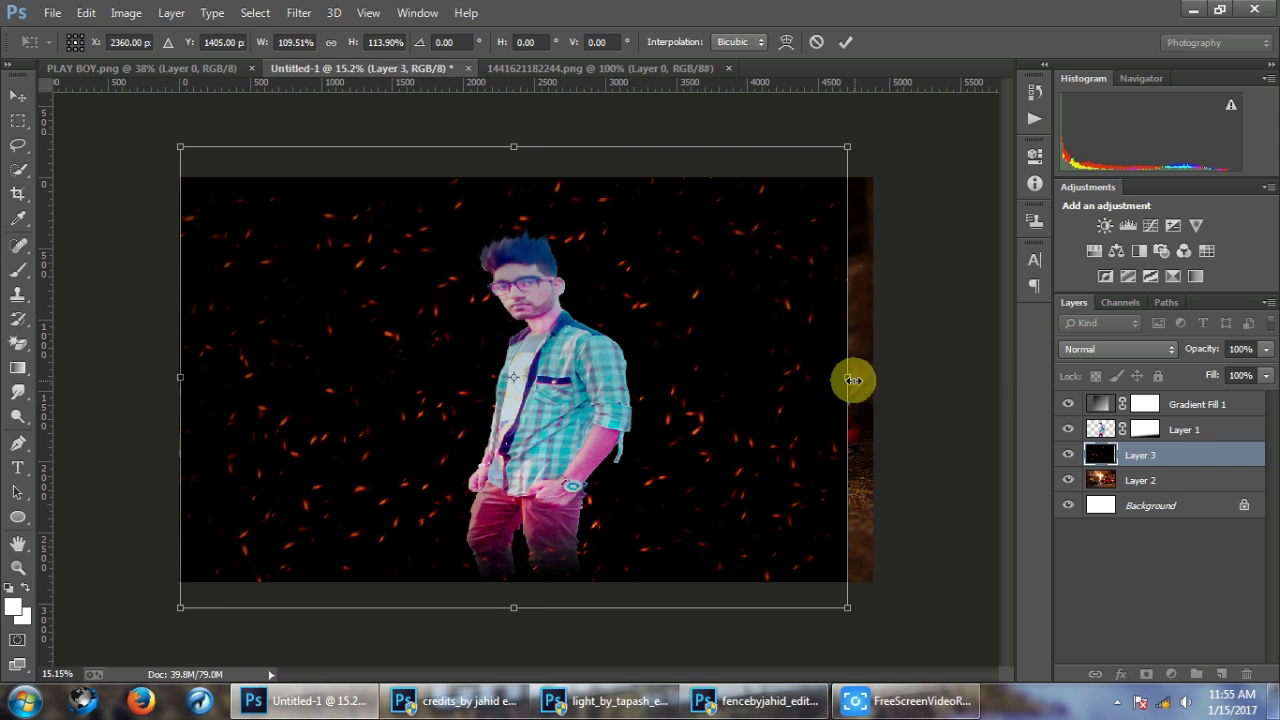
{"action": "left_click_drag", "start_coordinate": [853, 380], "coordinate": [914, 394]}
{"action": "key", "text": "Return"}
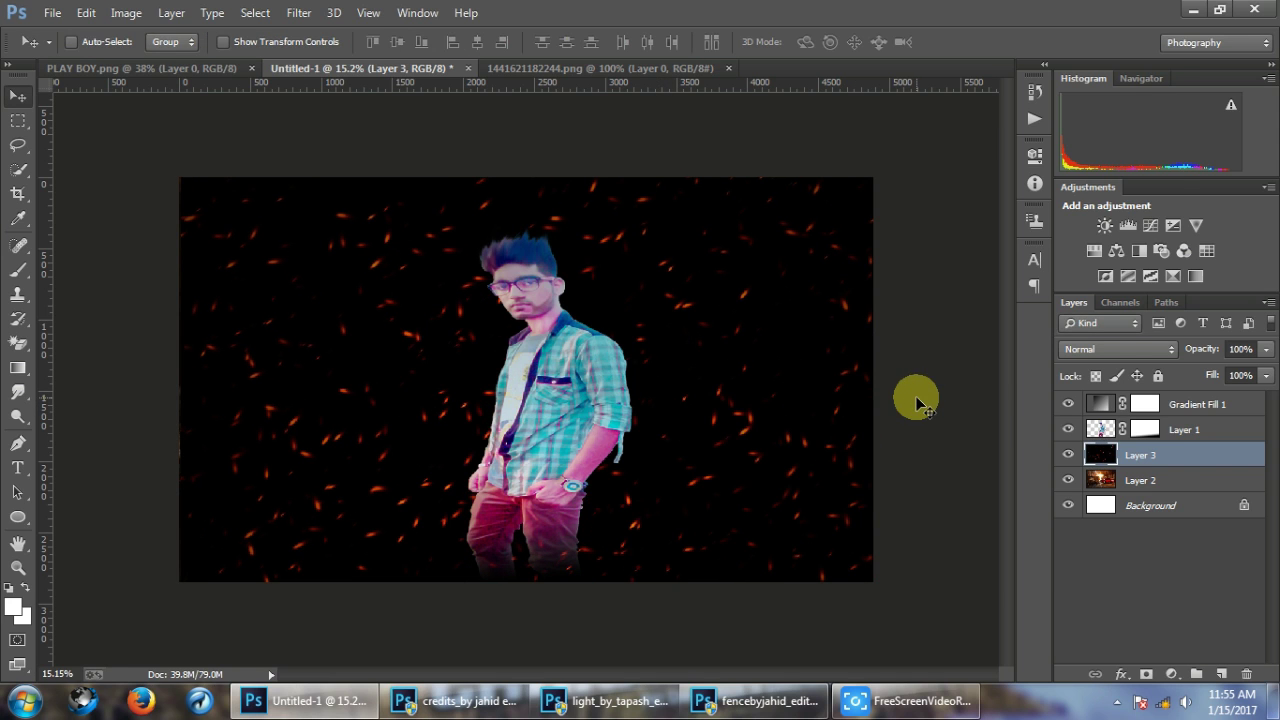
Set the sparks to Screen blending and apply a Motion Blur at -40°, distance 13.
{"action": "left_click", "coordinate": [1118, 349]}
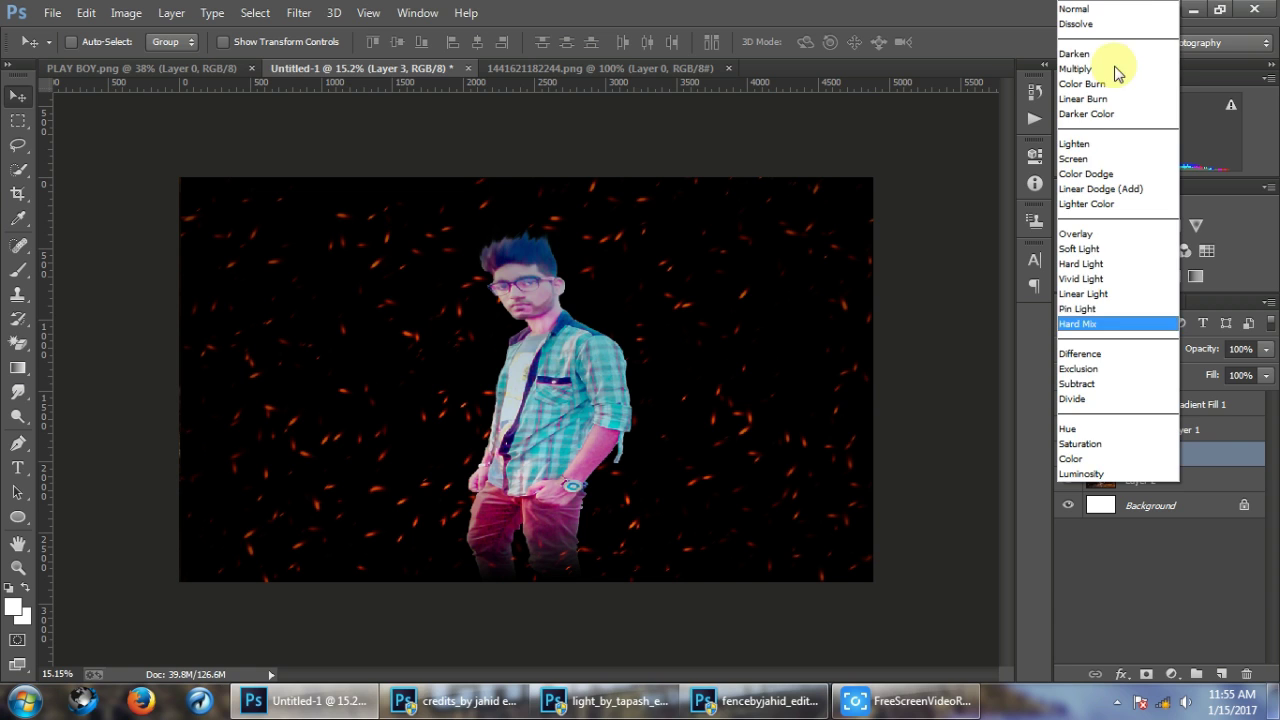
{"action": "left_click", "coordinate": [1094, 158]}
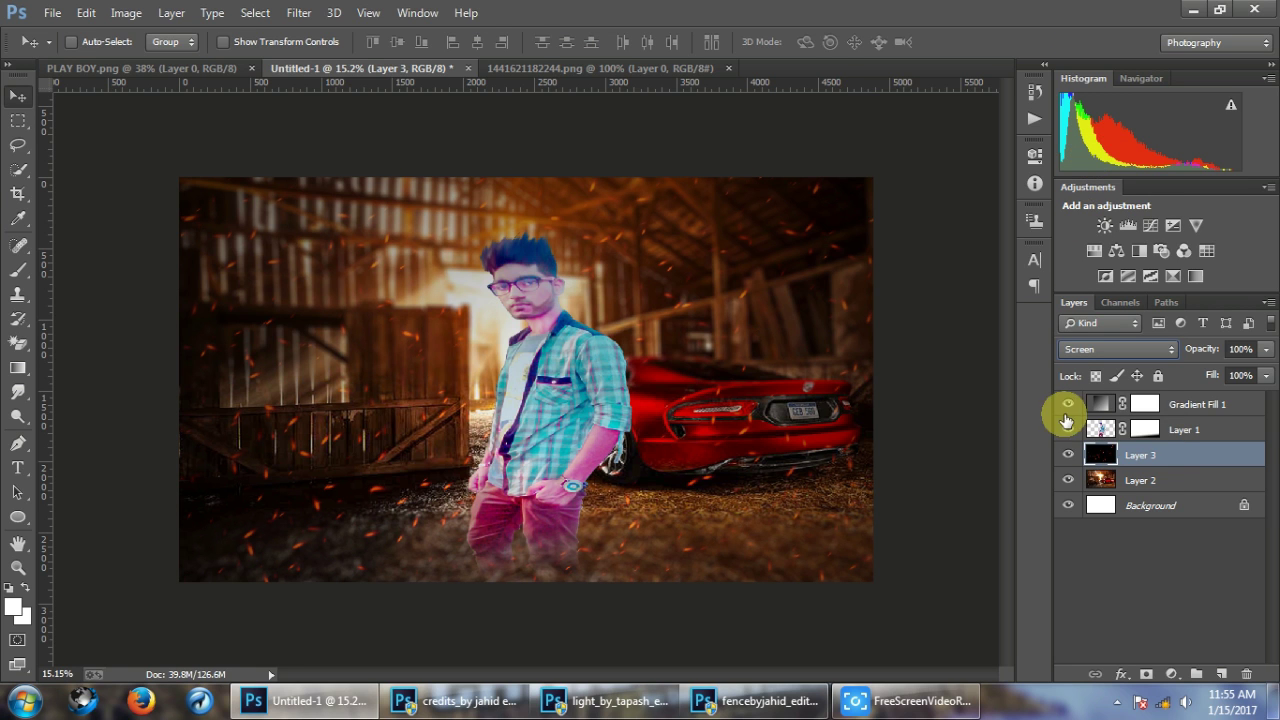
{"action": "left_click", "coordinate": [299, 13]}
{"action": "mouse_move", "coordinate": [308, 237]}
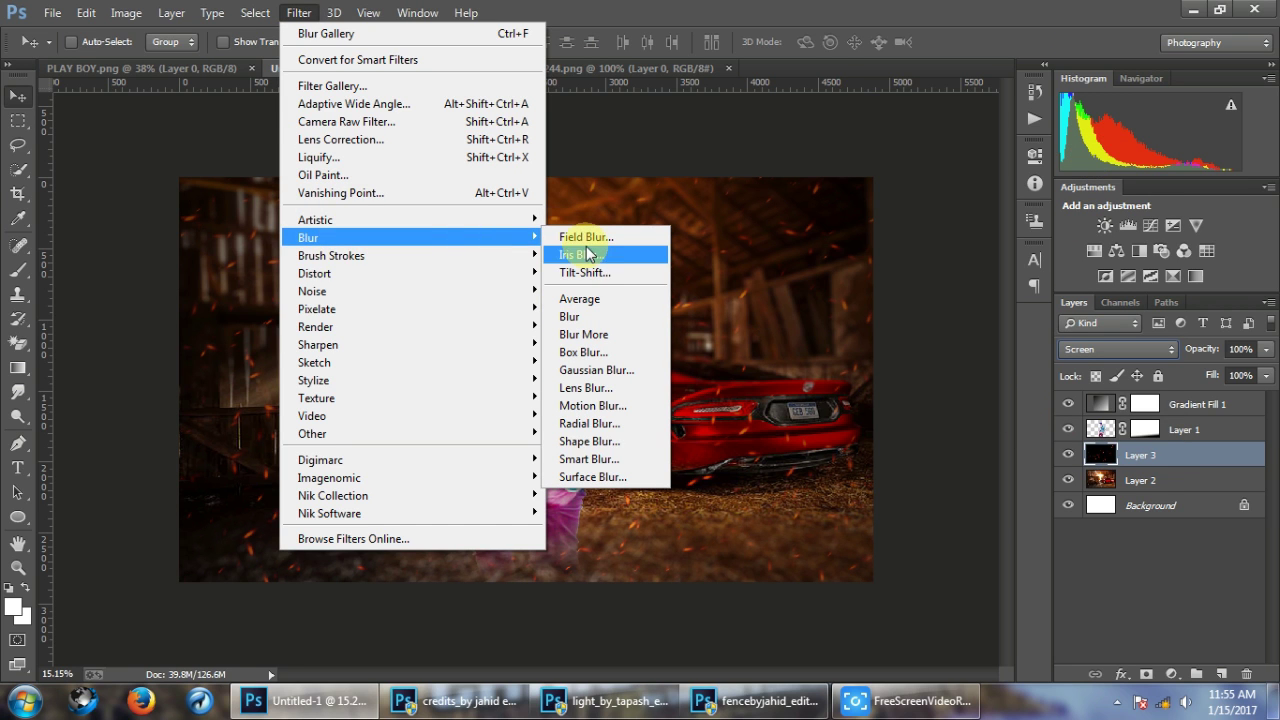
{"action": "left_click", "coordinate": [638, 404]}
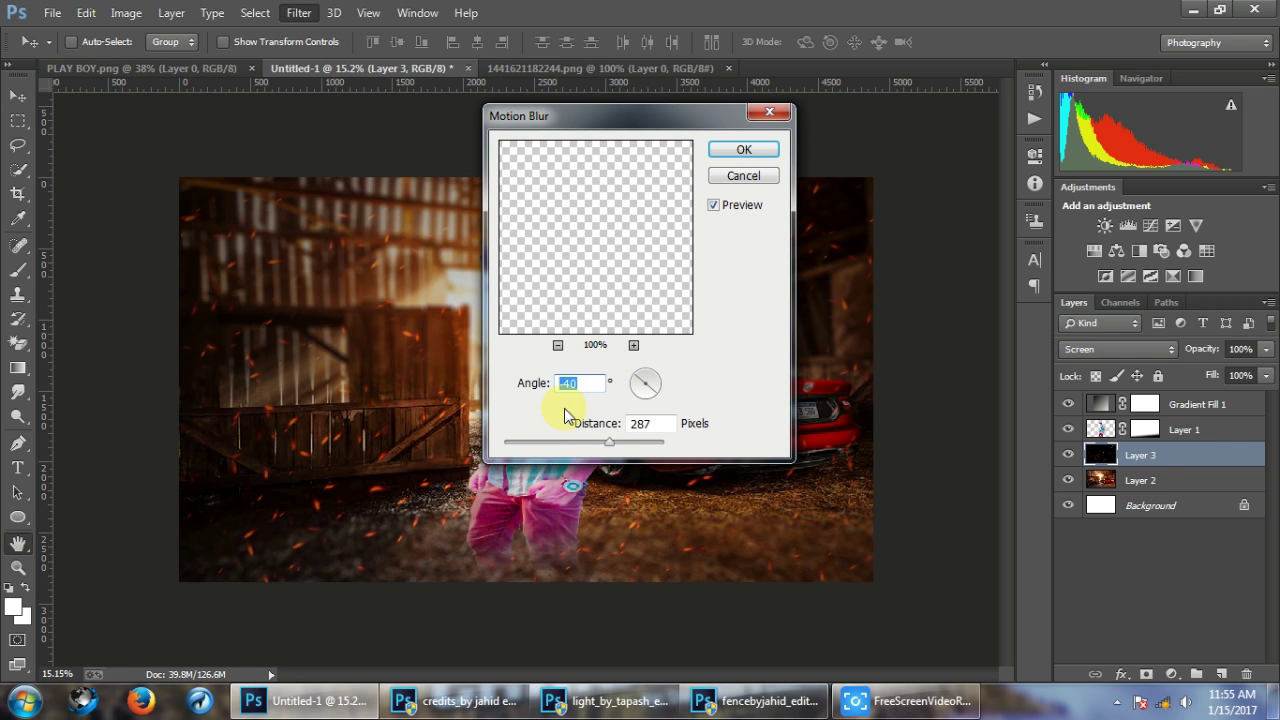
{"action": "left_click_drag", "start_coordinate": [609, 441], "coordinate": [557, 443]}
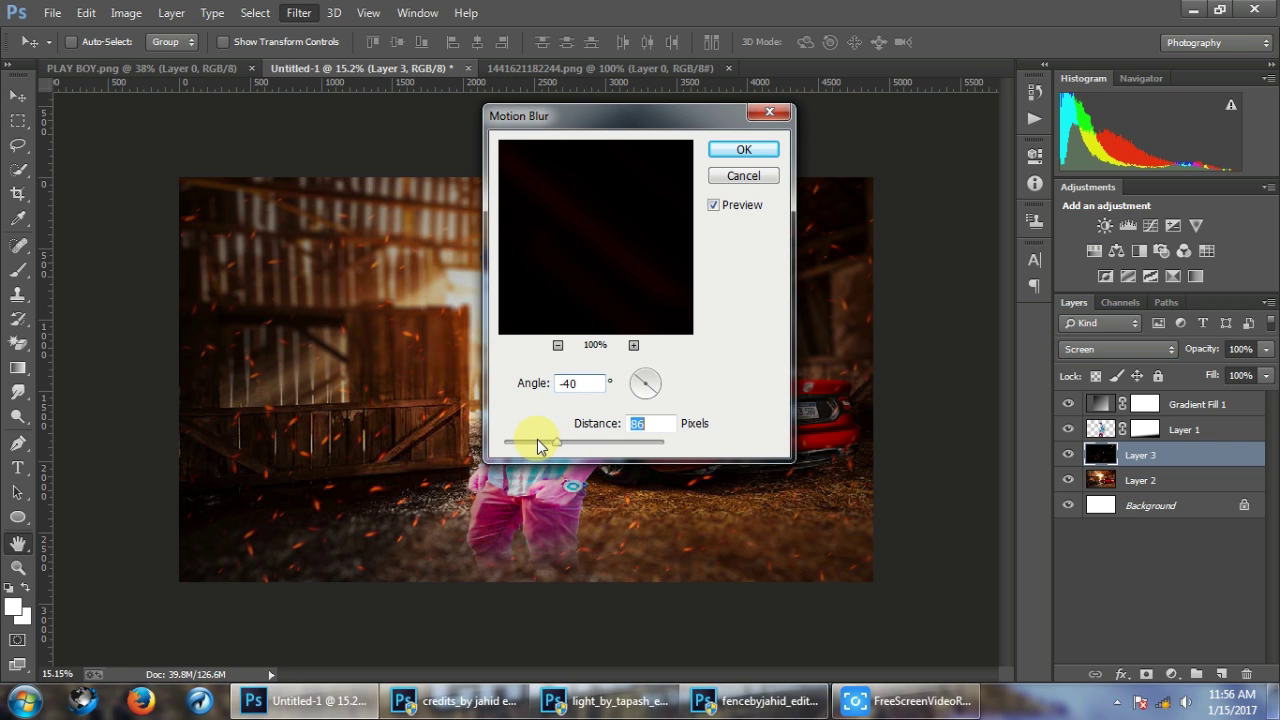
{"action": "left_click", "coordinate": [527, 442]}
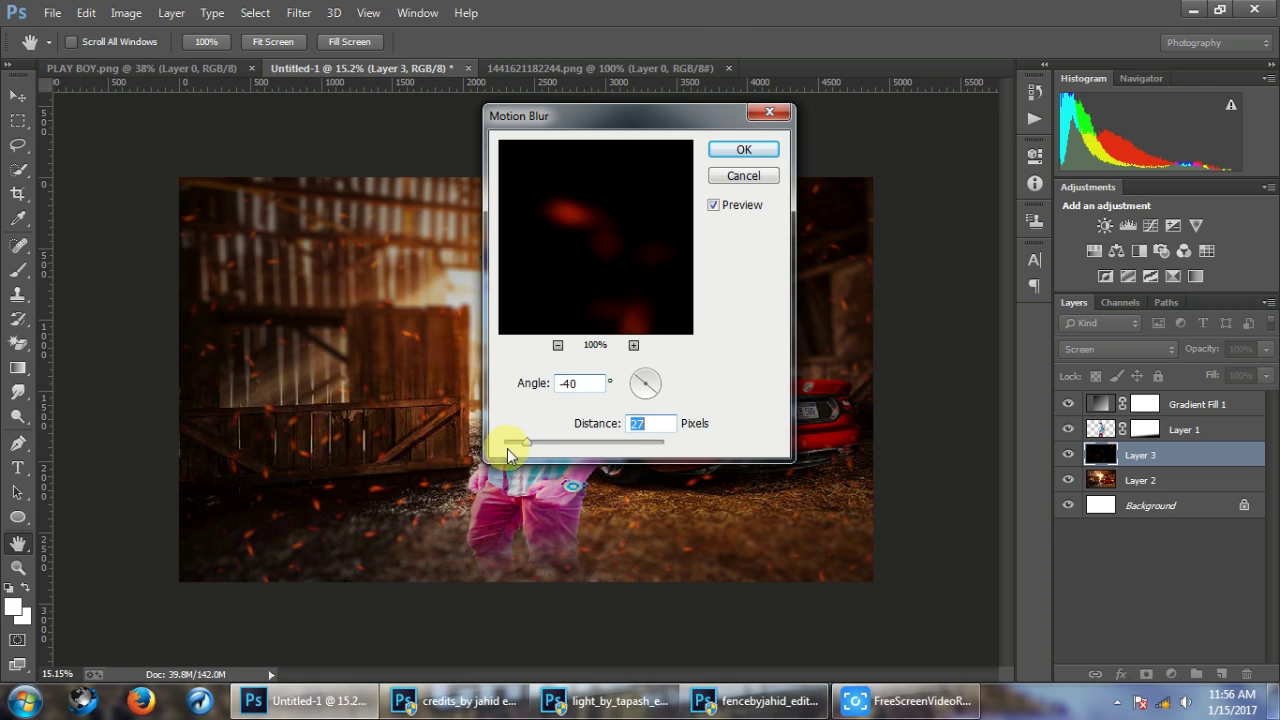
{"action": "left_click", "coordinate": [511, 443]}
{"action": "left_click", "coordinate": [718, 150]}
{"action": "key", "text": "v"}
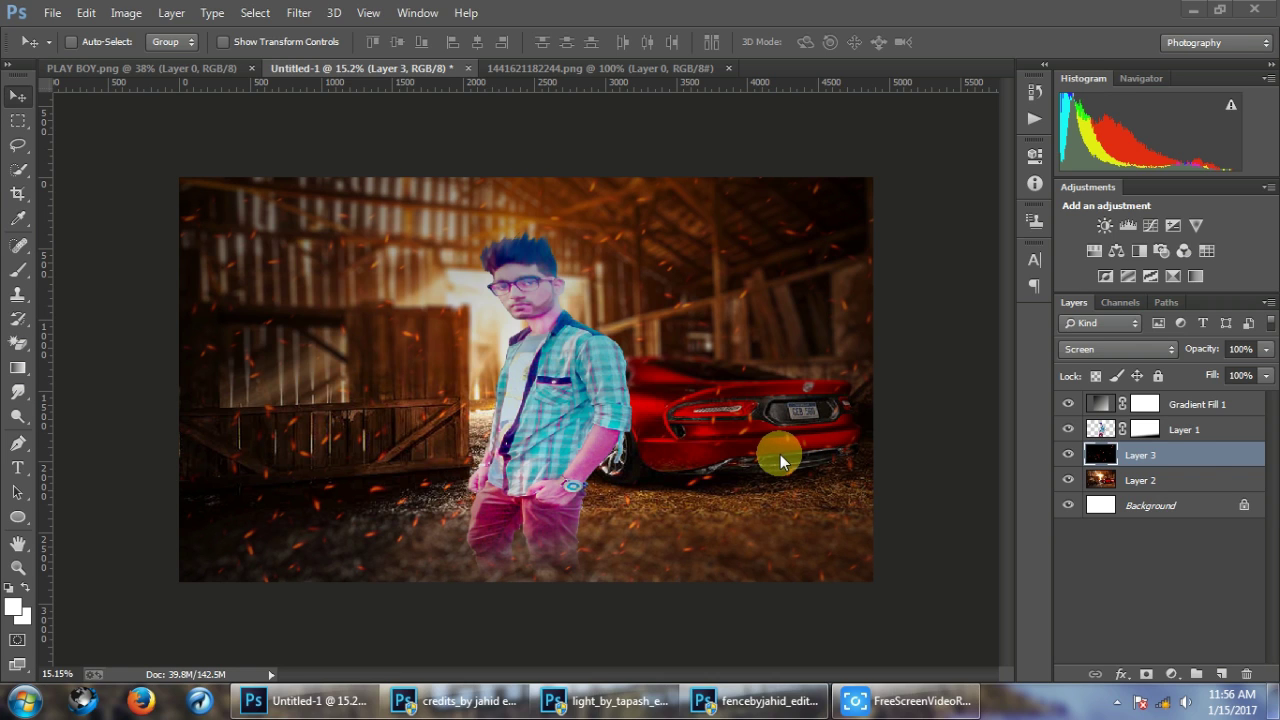
Duplicate the ember layer as Layer 3 copy and shift it slightly right.
{"action": "right_click", "coordinate": [1129, 456]}
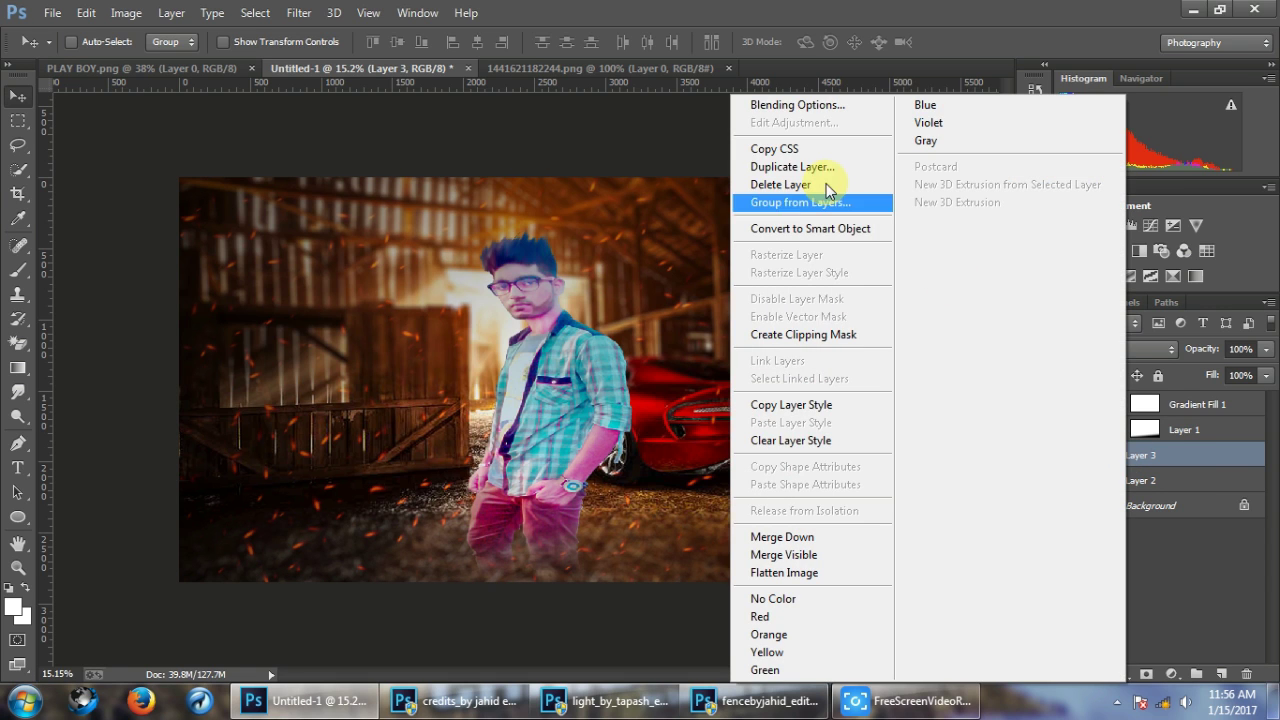
{"action": "left_click", "coordinate": [805, 169]}
{"action": "left_click", "coordinate": [801, 207]}
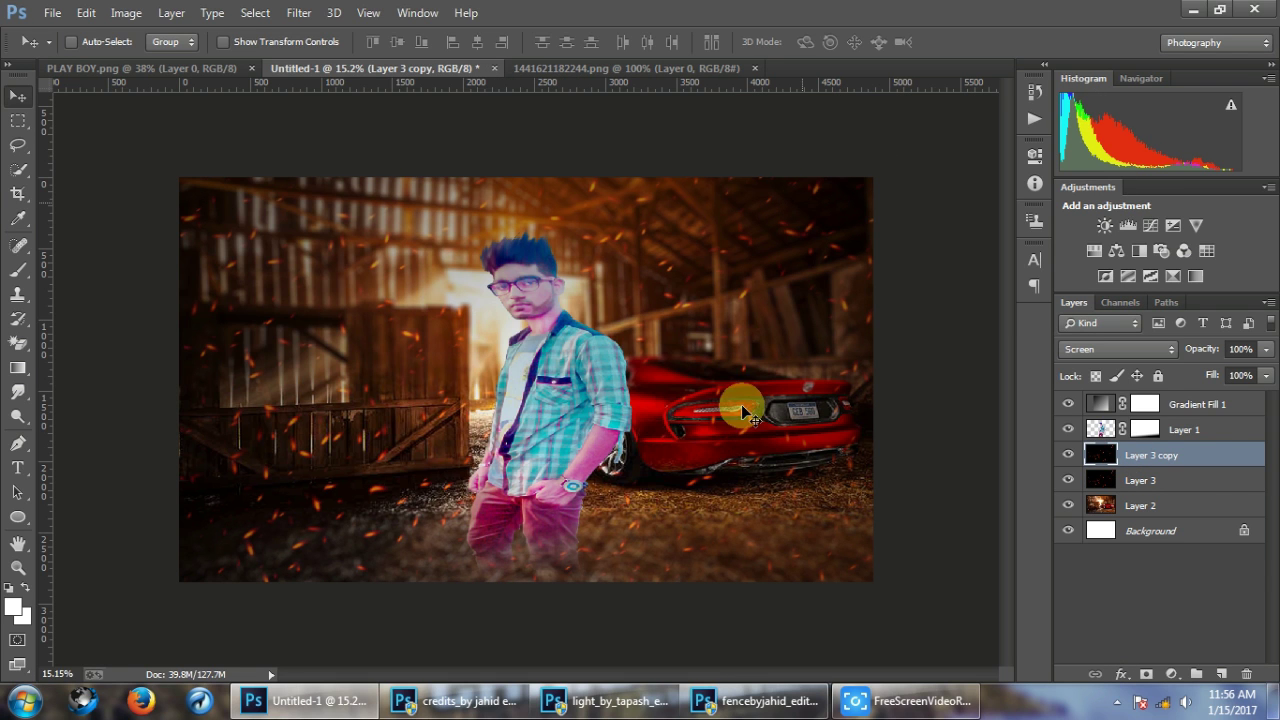
{"action": "left_click_drag", "start_coordinate": [686, 377], "coordinate": [711, 346]}
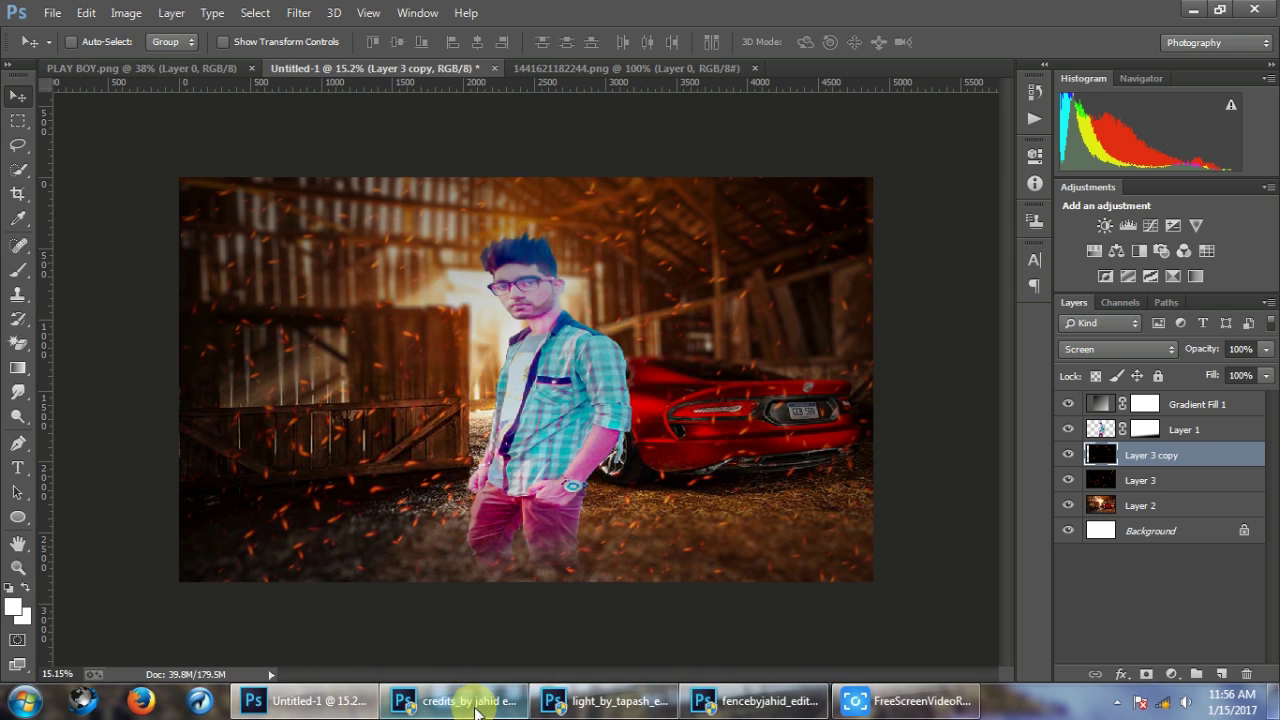
Copy the rusty fence image into the poster and close its source document.
{"action": "left_click", "coordinate": [400, 700]}
{"action": "mouse_move", "coordinate": [757, 701]}
{"action": "left_click", "coordinate": [760, 108]}
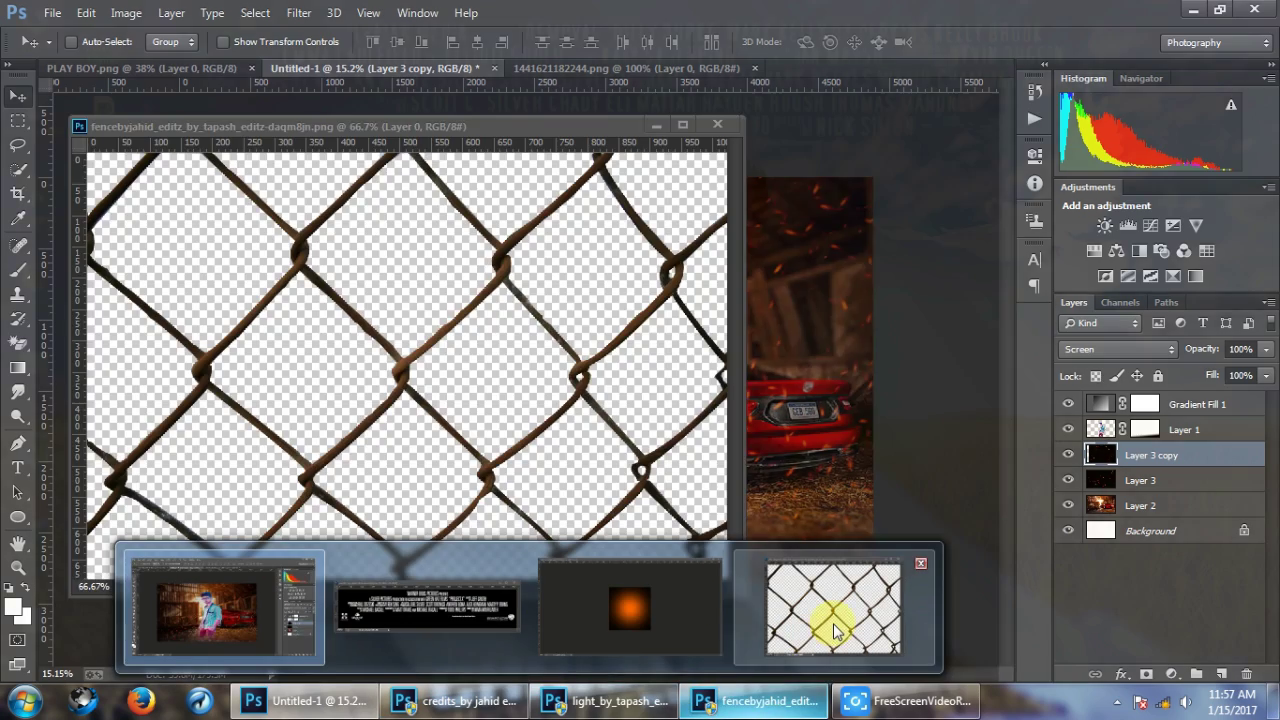
{"action": "left_click", "coordinate": [836, 630]}
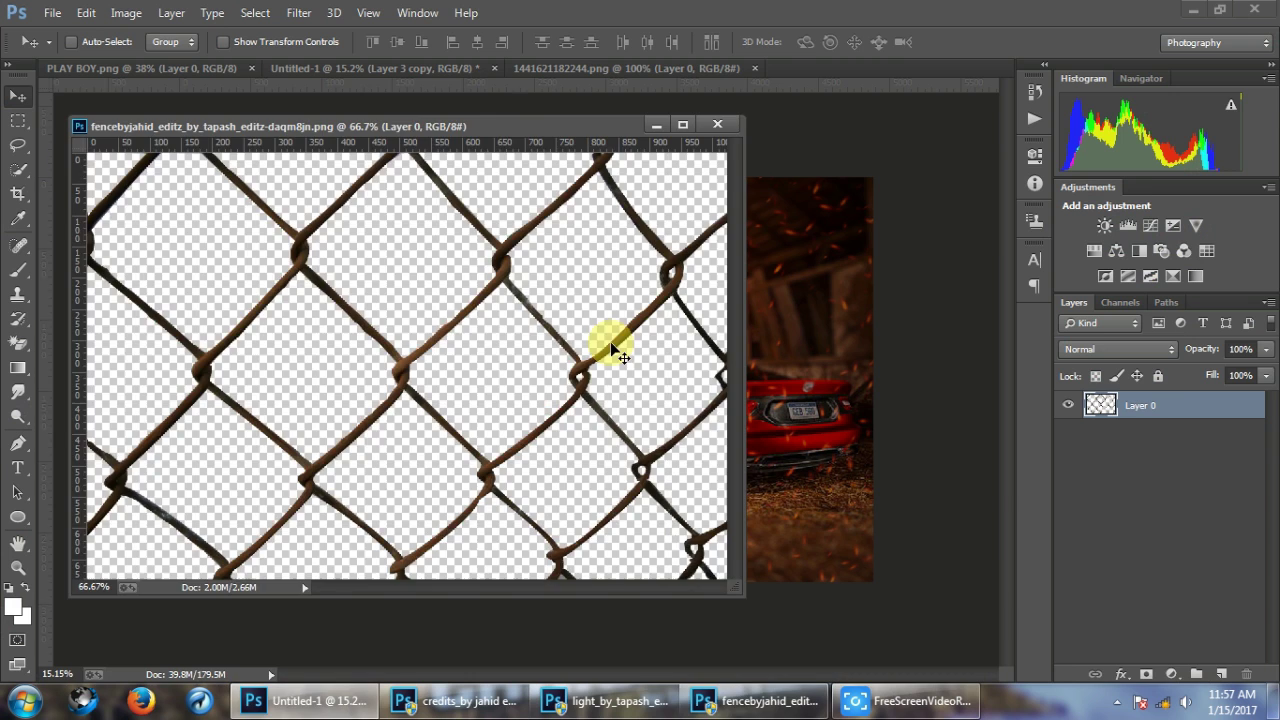
{"action": "left_click_drag", "start_coordinate": [543, 243], "coordinate": [801, 395]}
{"action": "left_click", "coordinate": [717, 126]}
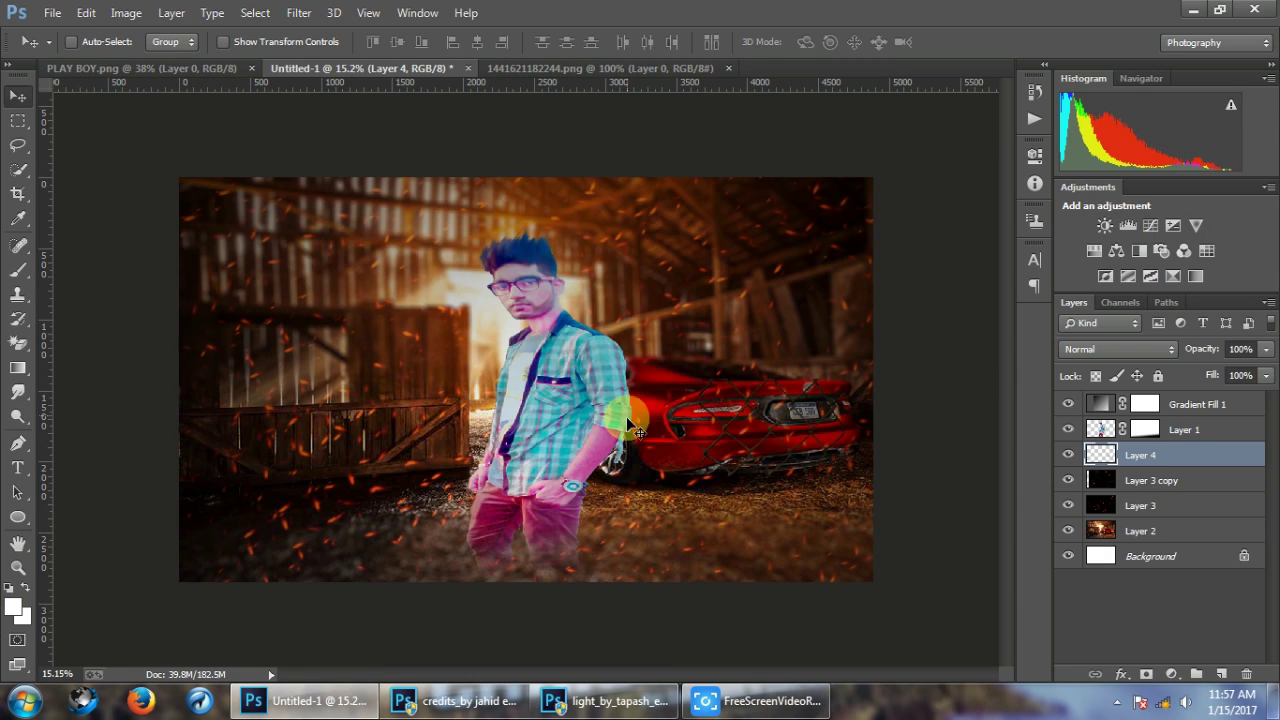
{"action": "left_click_drag", "start_coordinate": [655, 412], "coordinate": [465, 362]}
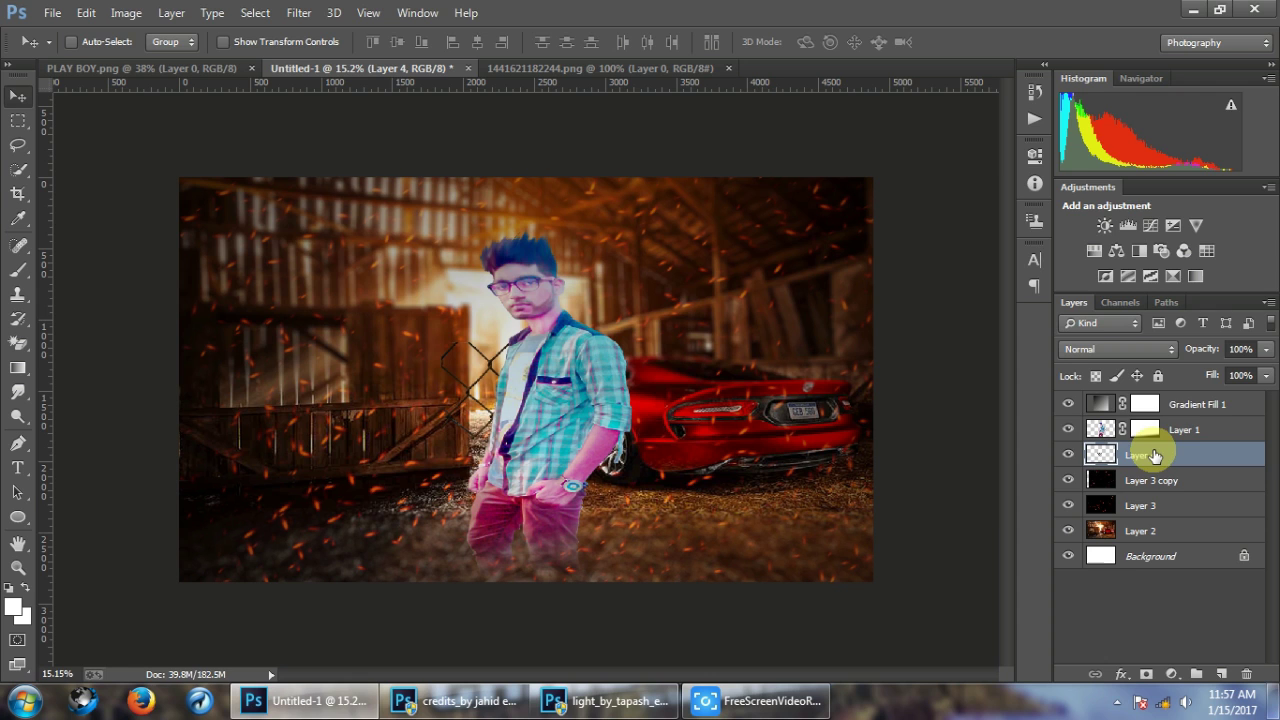
Move fence Layer 4 to the top and scale it to fill the canvas.
{"action": "left_click_drag", "start_coordinate": [1155, 455], "coordinate": [1128, 400]}
{"action": "left_click_drag", "start_coordinate": [500, 365], "coordinate": [543, 414]}
{"action": "key", "text": "ctrl+t"}
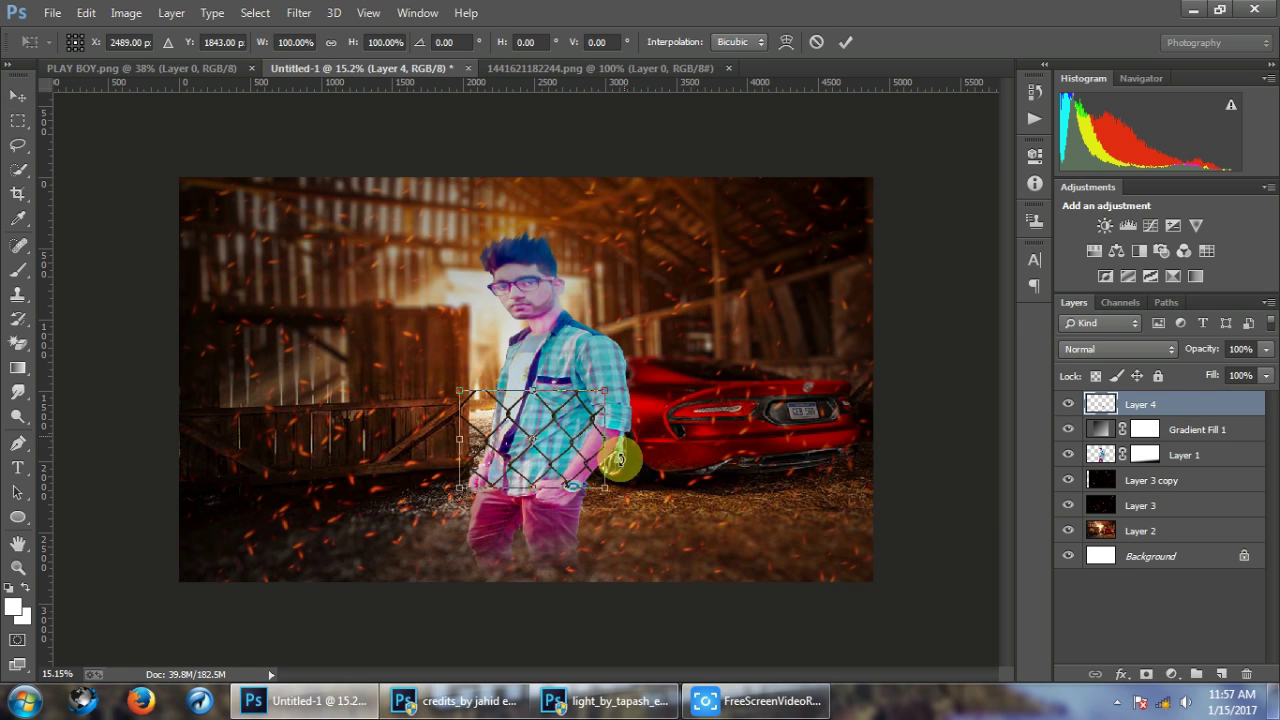
{"action": "left_click_drag", "start_coordinate": [604, 488], "coordinate": [868, 612]}
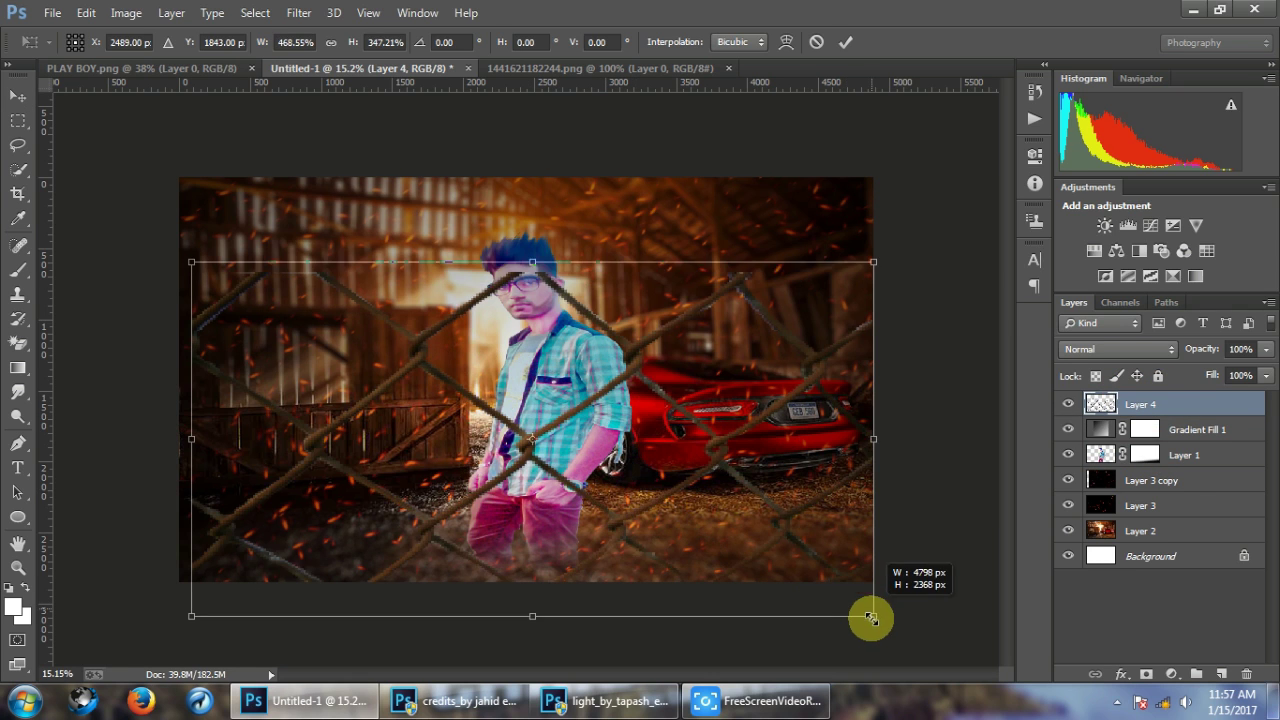
{"action": "mouse_move", "coordinate": [748, 445]}
{"action": "left_mouse_down"}
{"action": "mouse_move", "coordinate": [738, 408]}
{"action": "mouse_move", "coordinate": [749, 389]}
{"action": "left_mouse_up"}
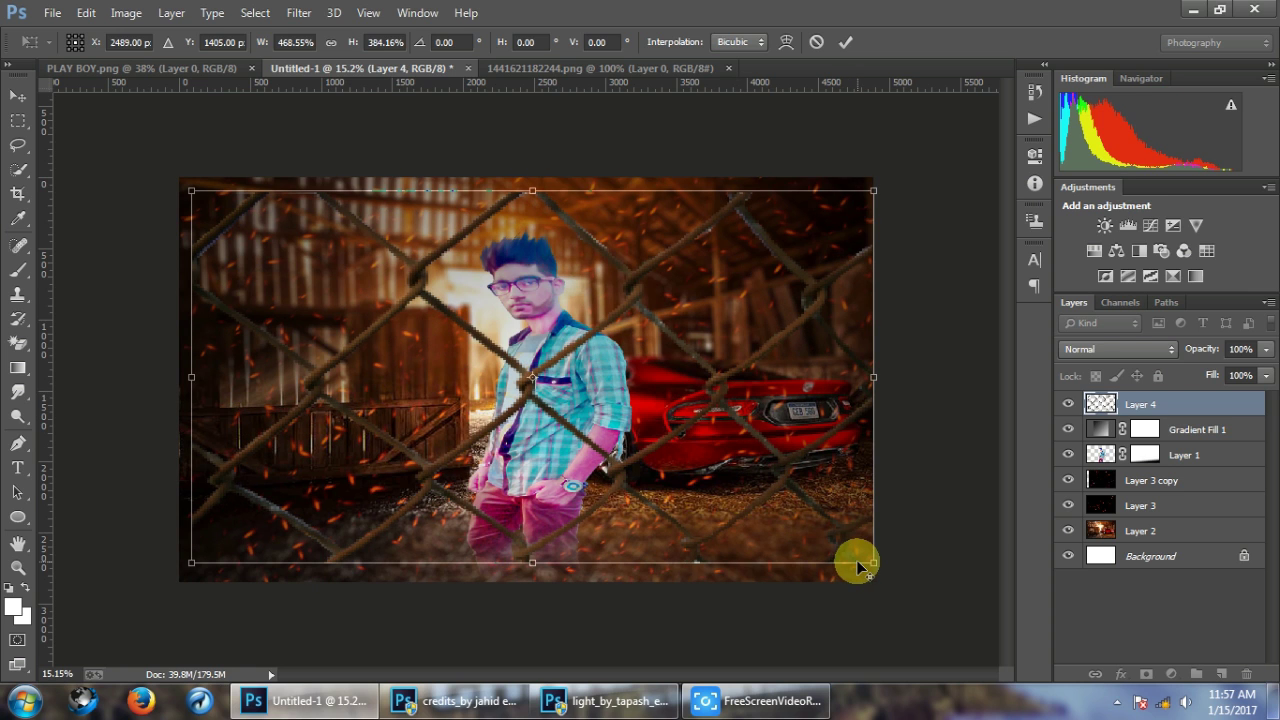
{"action": "left_click_drag", "start_coordinate": [858, 566], "coordinate": [868, 604]}
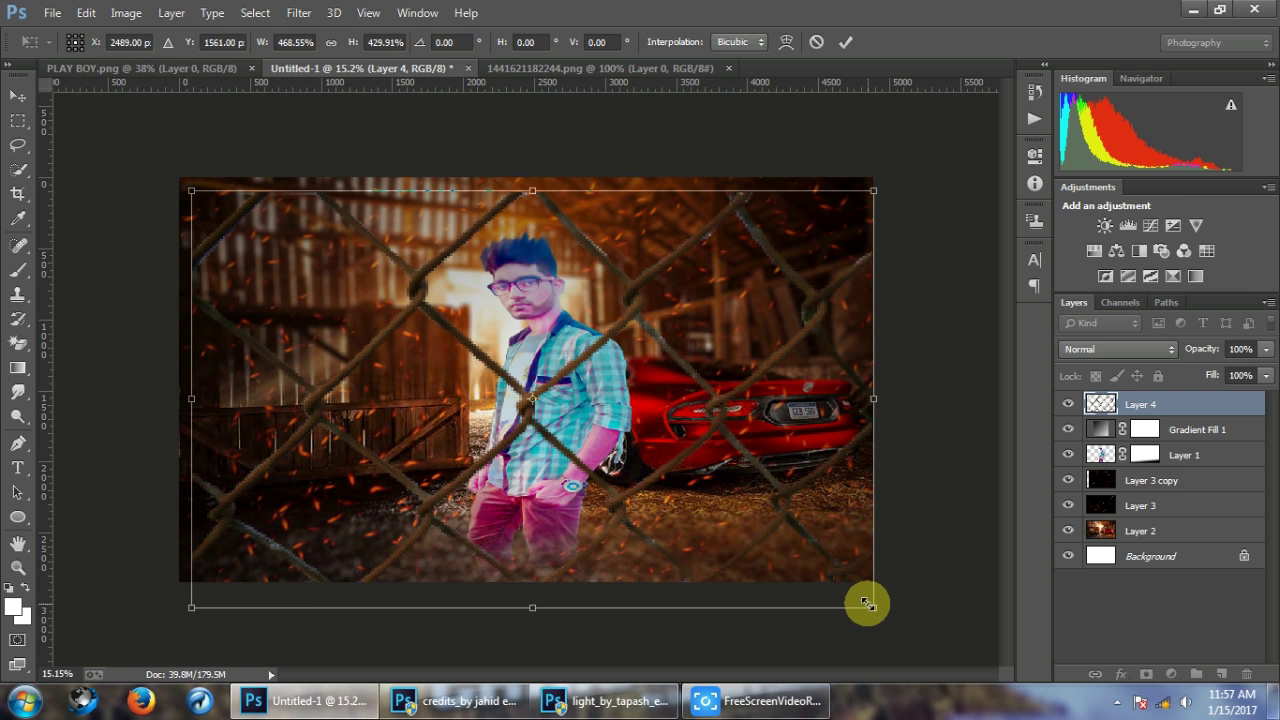
{"action": "left_click_drag", "start_coordinate": [497, 244], "coordinate": [497, 232]}
{"action": "key", "text": "Return"}
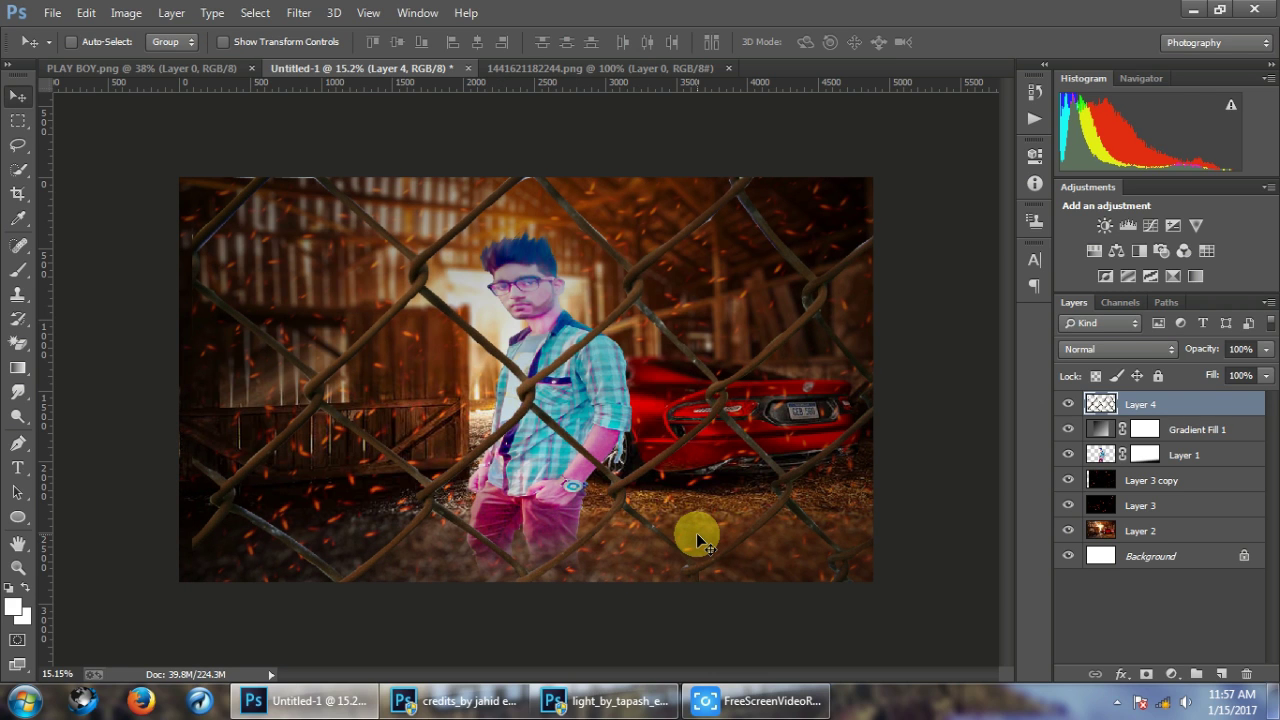
{"action": "left_click", "coordinate": [1203, 10]}
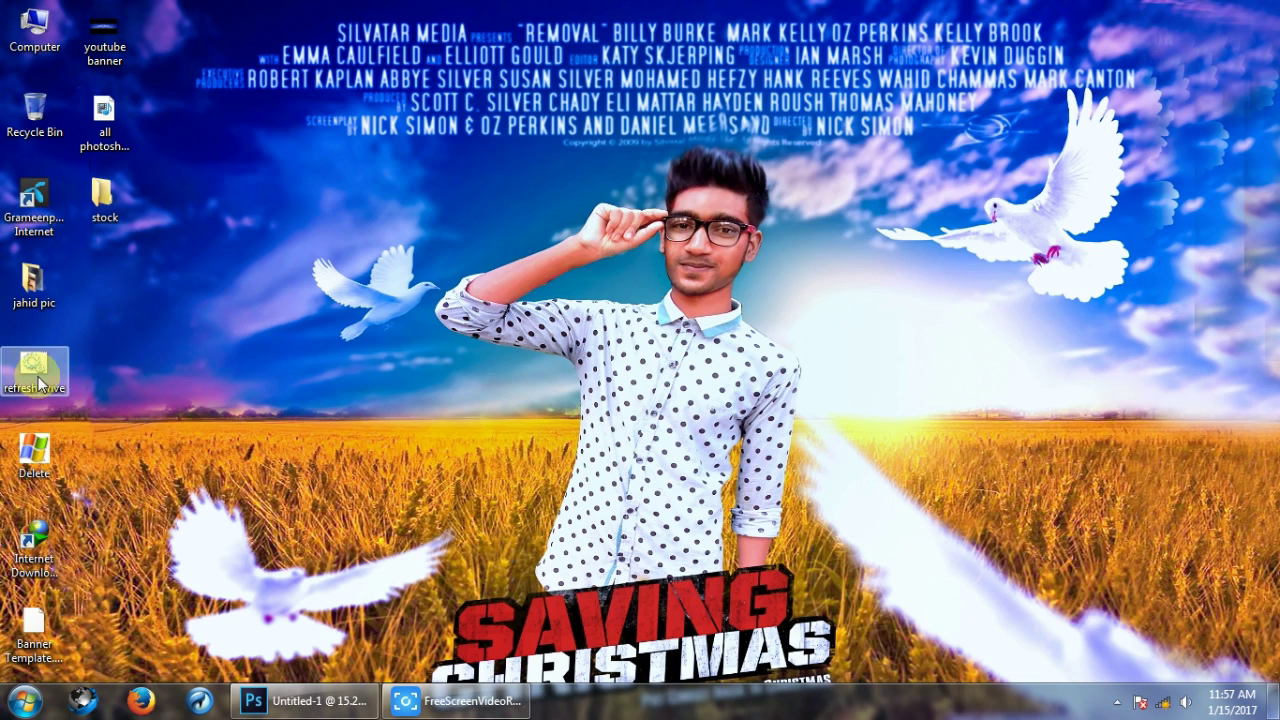
{"action": "double_click", "coordinate": [103, 198]}
{"action": "left_click", "coordinate": [285, 167]}
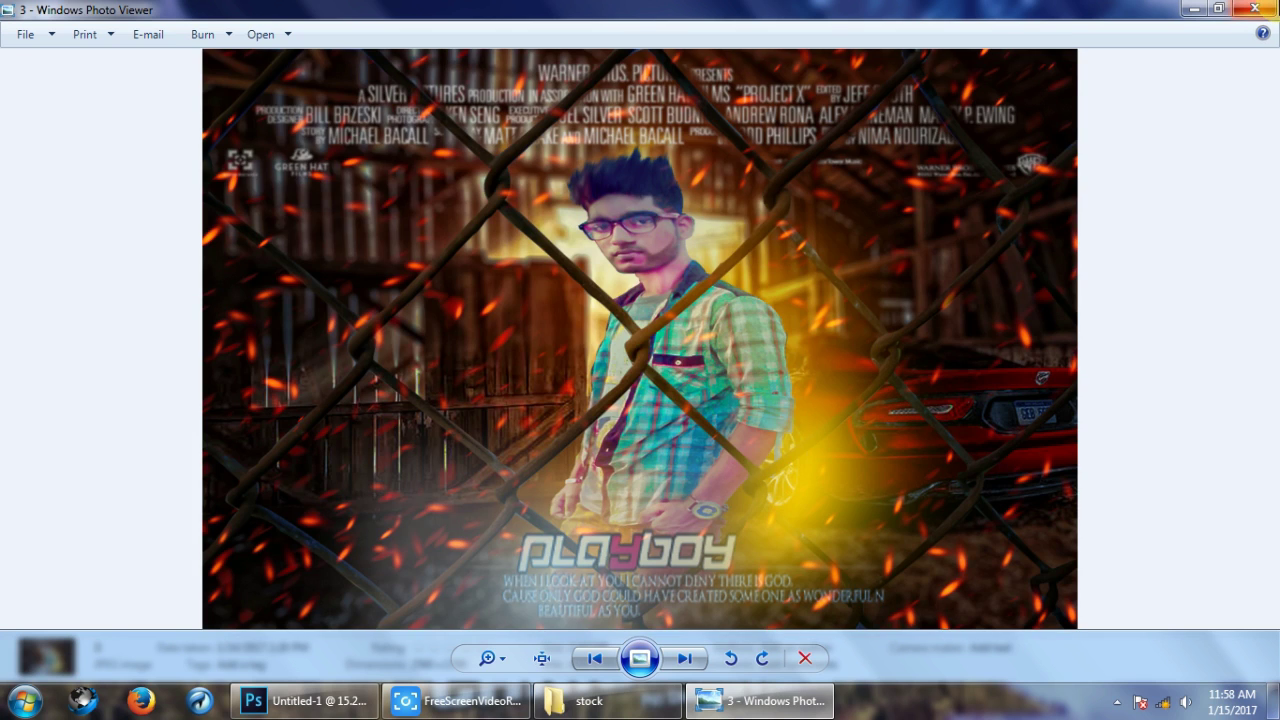
{"action": "left_click", "coordinate": [1256, 9]}
{"action": "left_click", "coordinate": [1260, 8]}
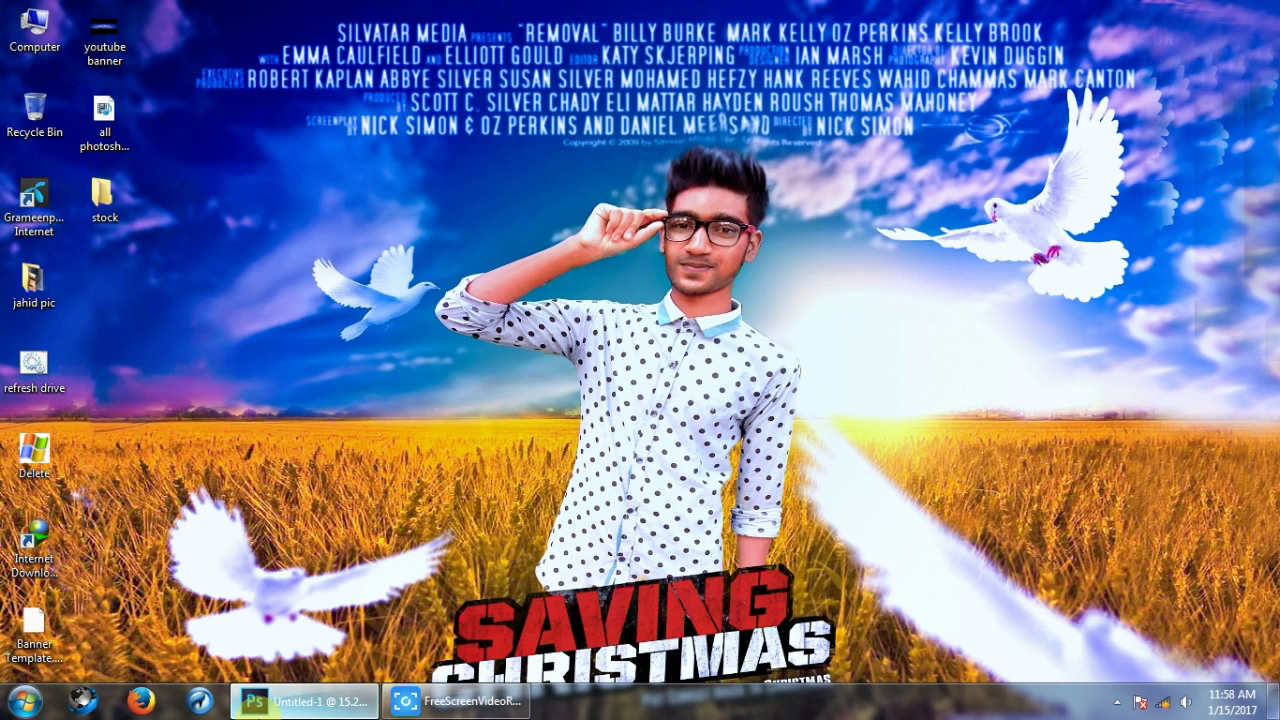
{"action": "left_click", "coordinate": [245, 703]}
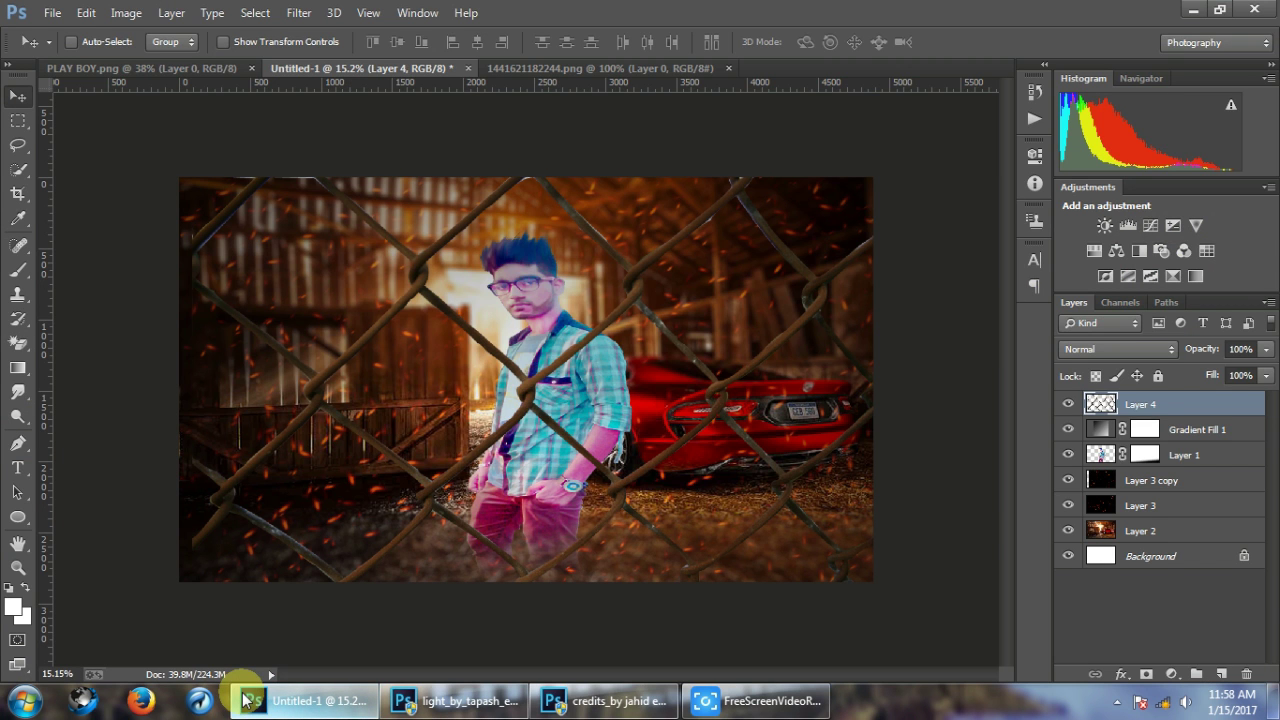
Copy the Project X credits block into the poster and enlarge it to canvas width.
{"action": "left_click", "coordinate": [617, 537]}
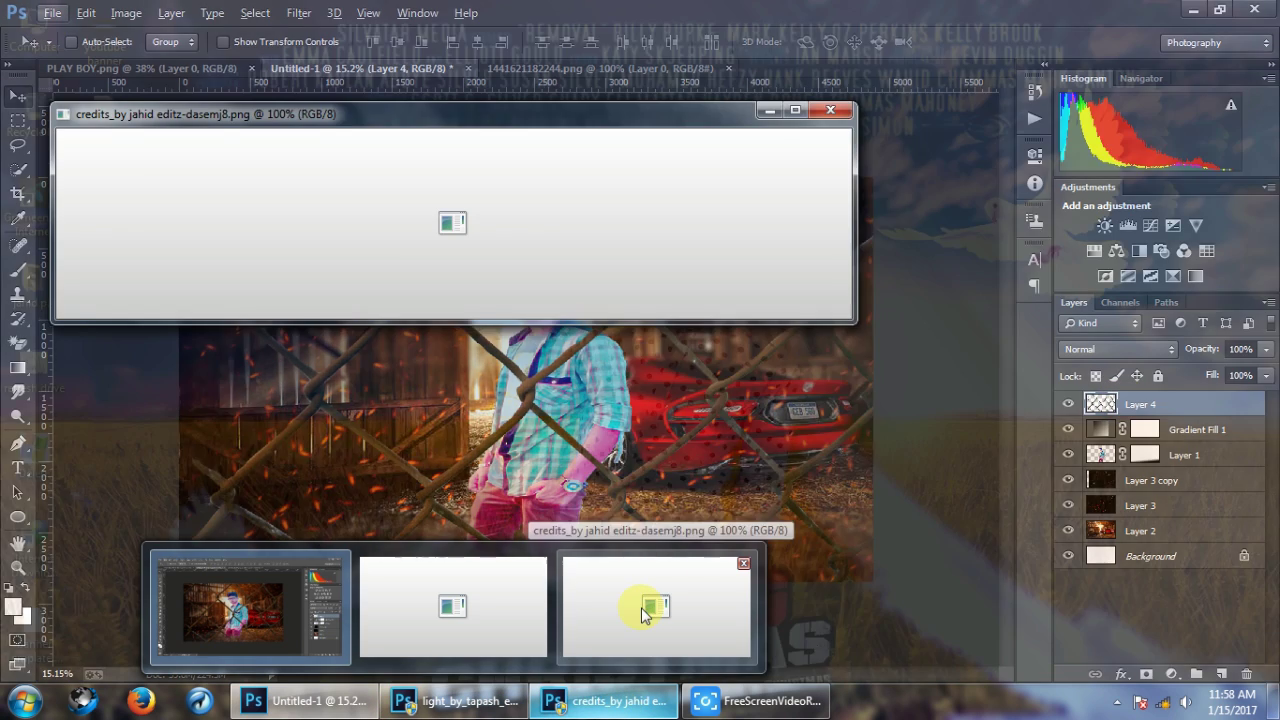
{"action": "mouse_move", "coordinate": [604, 701]}
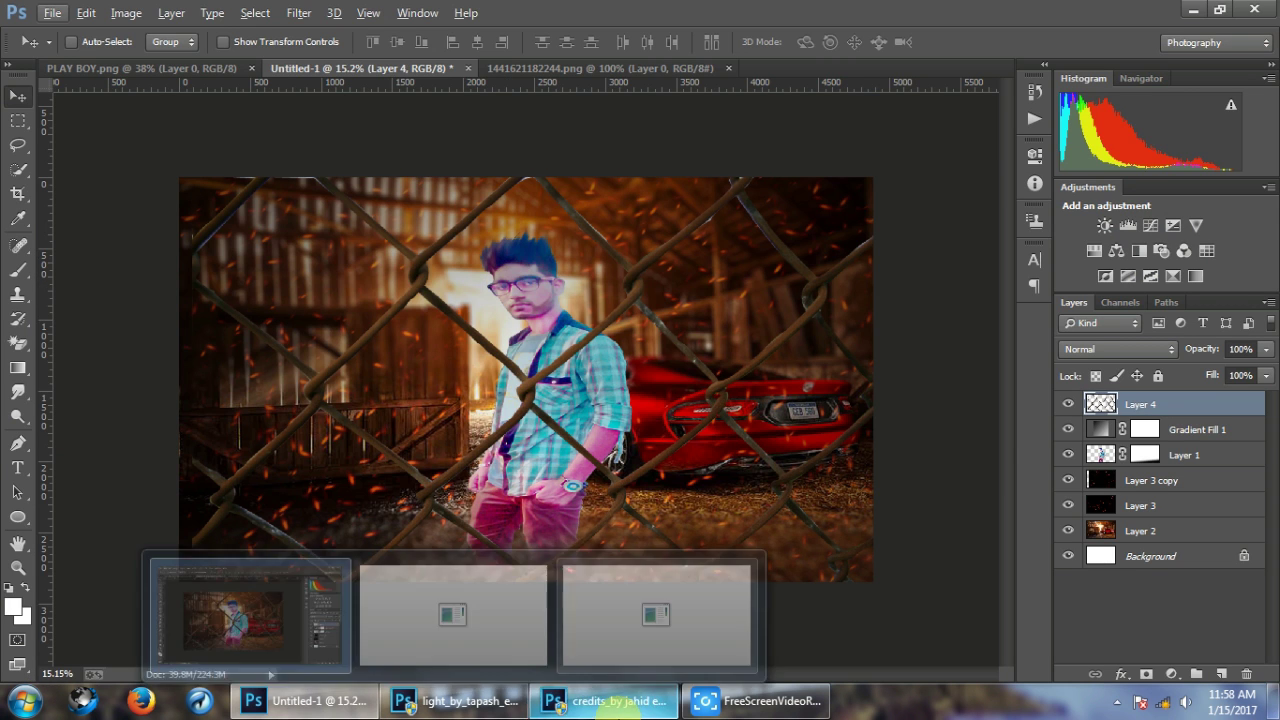
{"action": "left_click", "coordinate": [643, 623]}
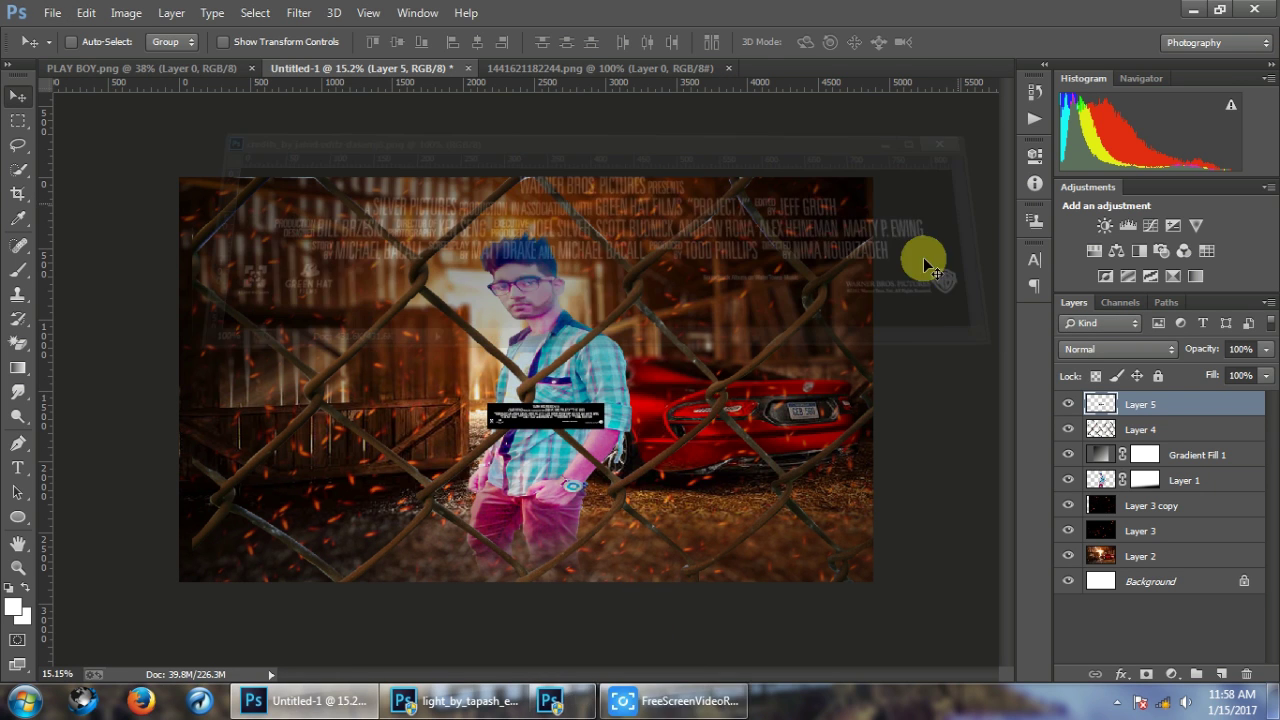
{"action": "left_click_drag", "start_coordinate": [637, 110], "coordinate": [590, 428]}
{"action": "key", "text": "ctrl+t"}
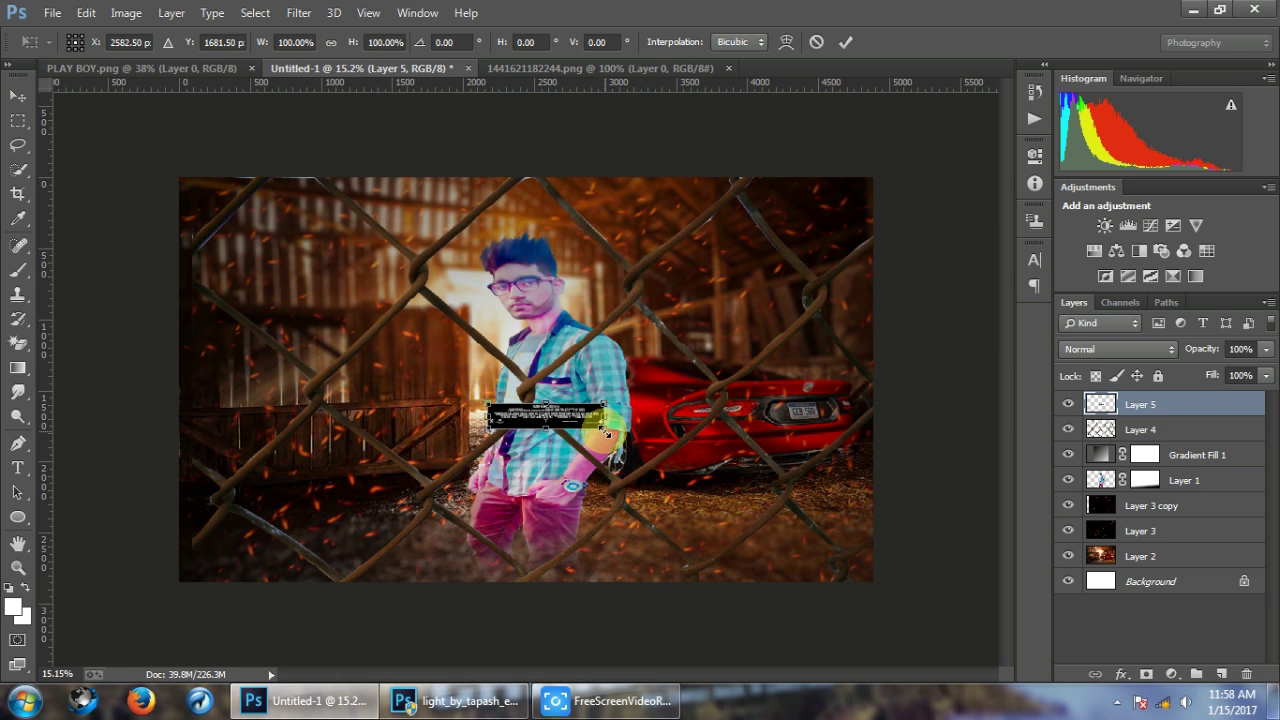
{"action": "left_click_drag", "start_coordinate": [607, 433], "coordinate": [921, 518]}
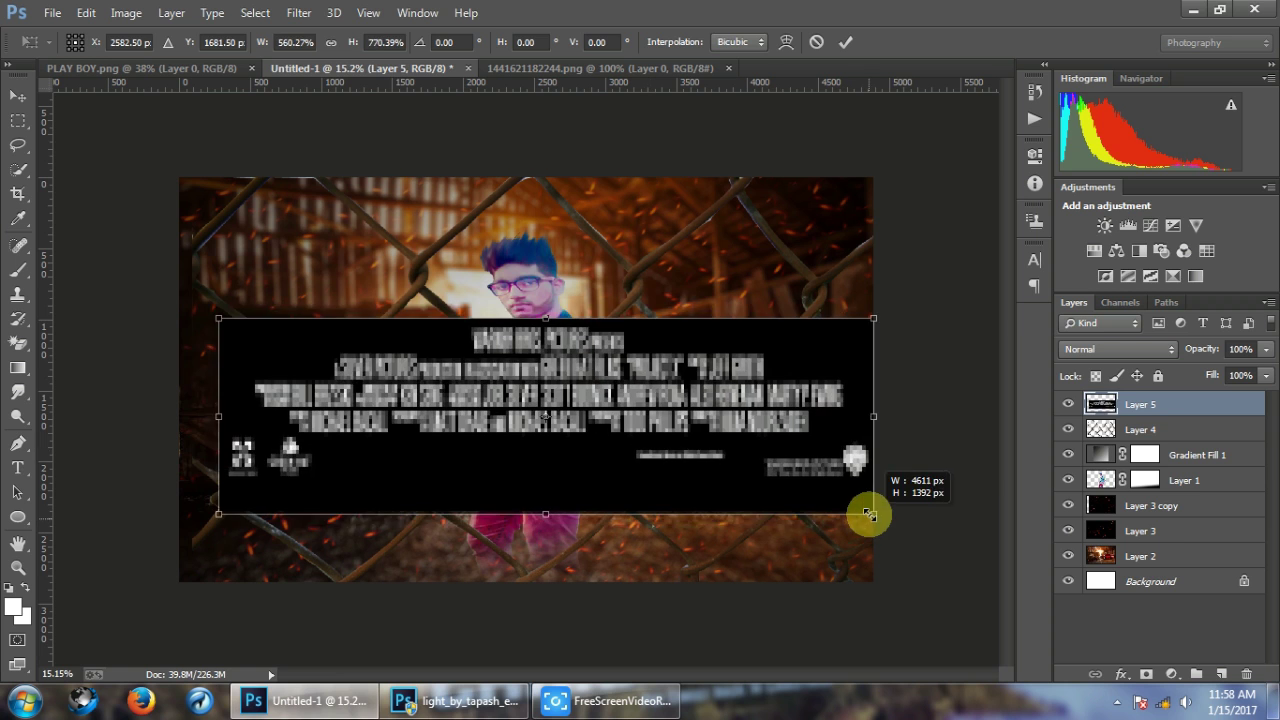
{"action": "key", "text": "Return"}
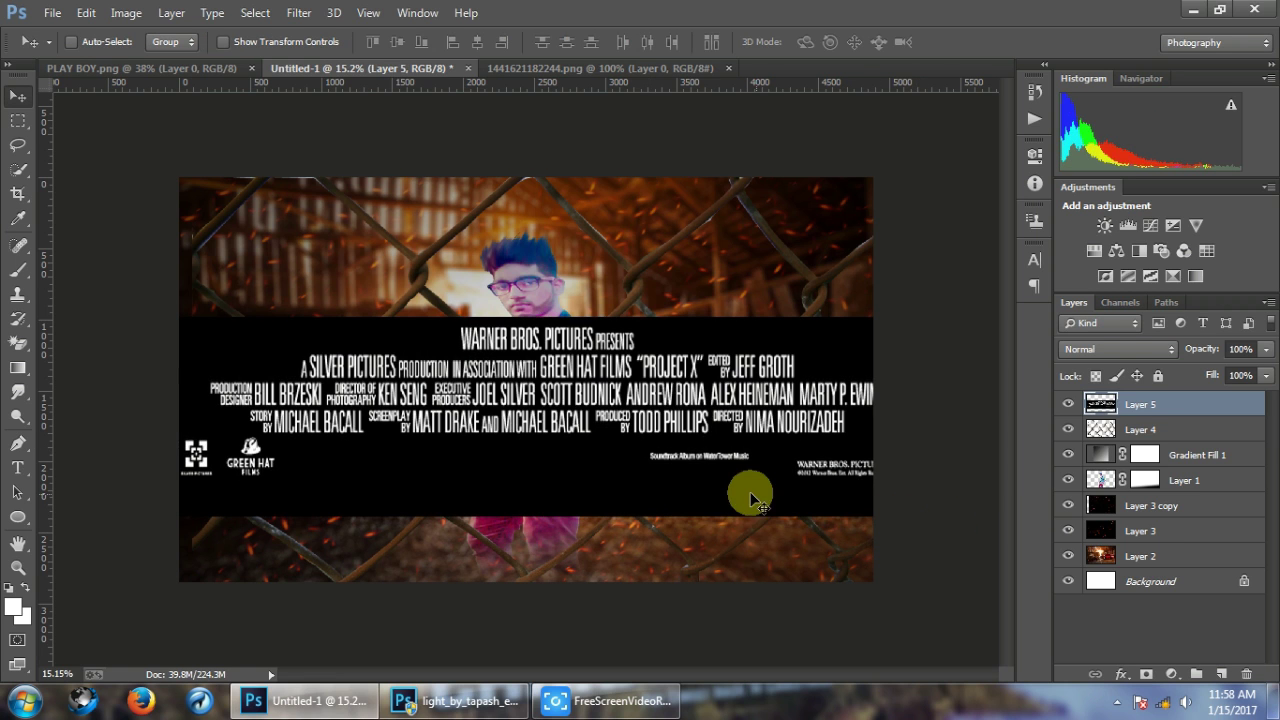
Shrink the credits slightly, move them to the poster top, and restack below Layer 3.
{"action": "key", "text": "ctrl+t"}
{"action": "left_click_drag", "start_coordinate": [914, 503], "coordinate": [862, 493]}
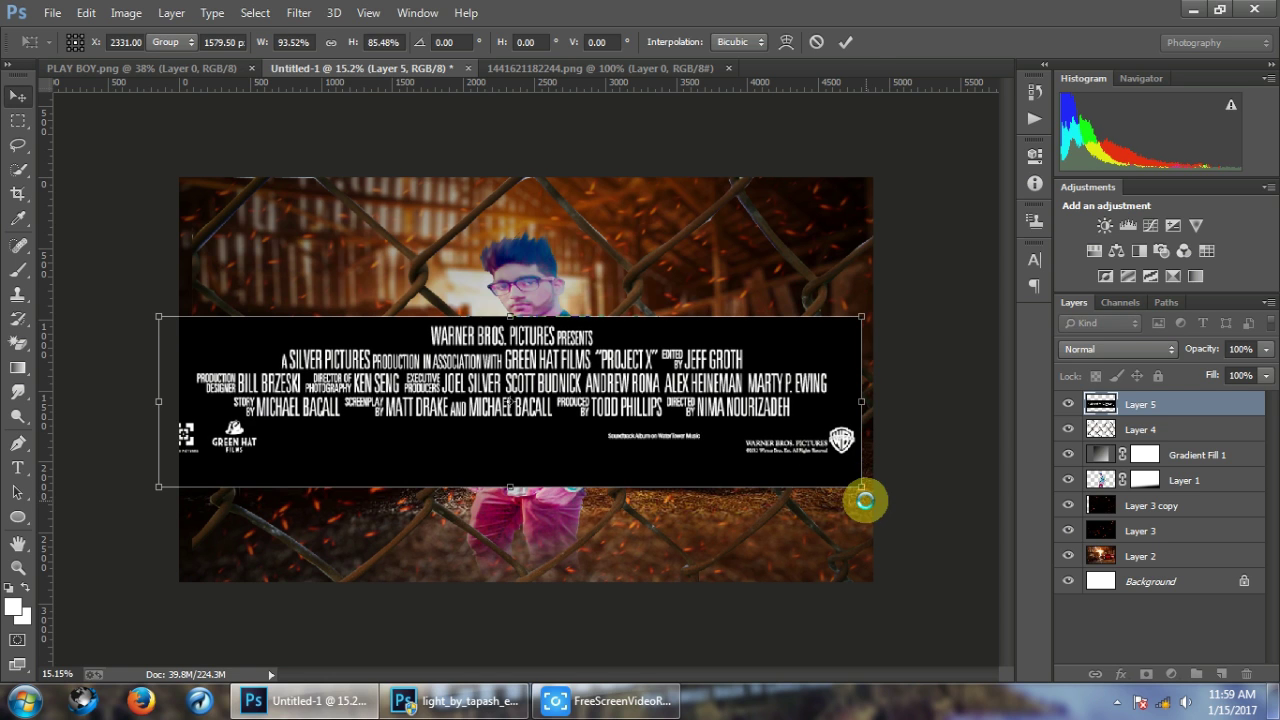
{"action": "key", "text": "Return"}
{"action": "mouse_move", "coordinate": [790, 495]}
{"action": "left_mouse_down"}
{"action": "mouse_move", "coordinate": [715, 390]}
{"action": "mouse_move", "coordinate": [705, 285]}
{"action": "left_mouse_up"}
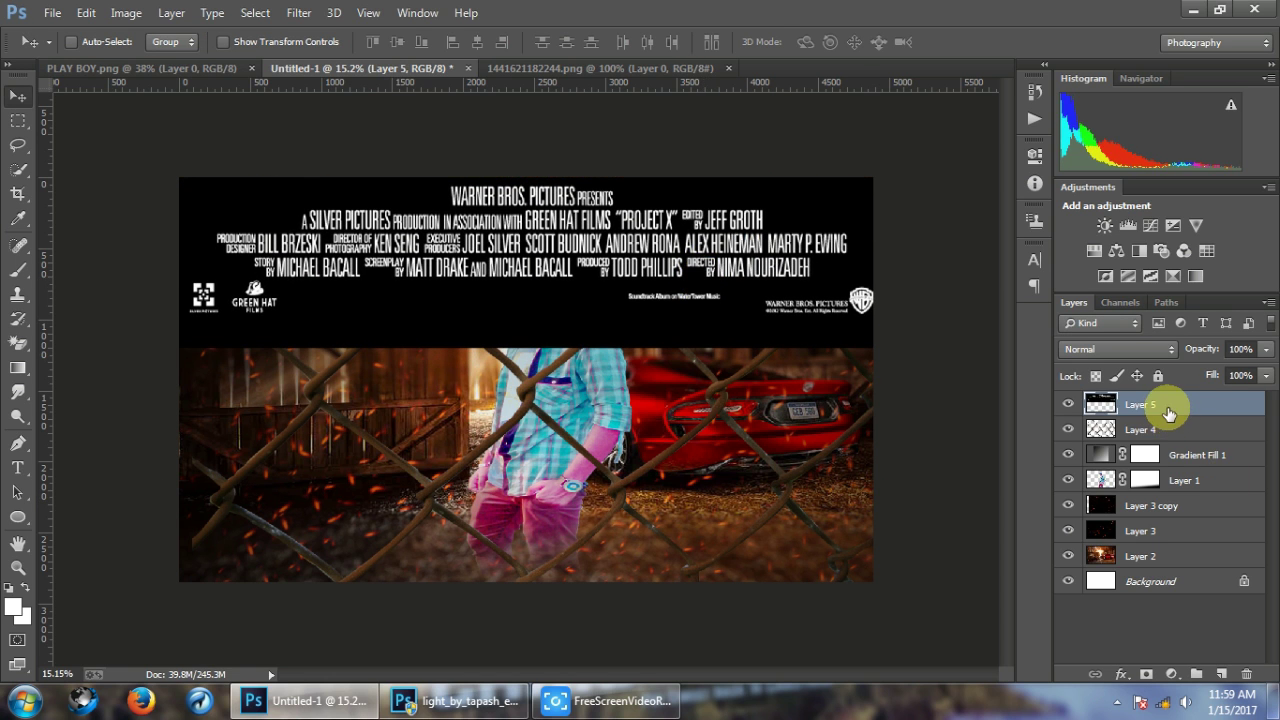
{"action": "mouse_move", "coordinate": [1150, 404]}
{"action": "left_mouse_down"}
{"action": "mouse_move", "coordinate": [1179, 494]}
{"action": "mouse_move", "coordinate": [1176, 546]}
{"action": "left_mouse_up"}
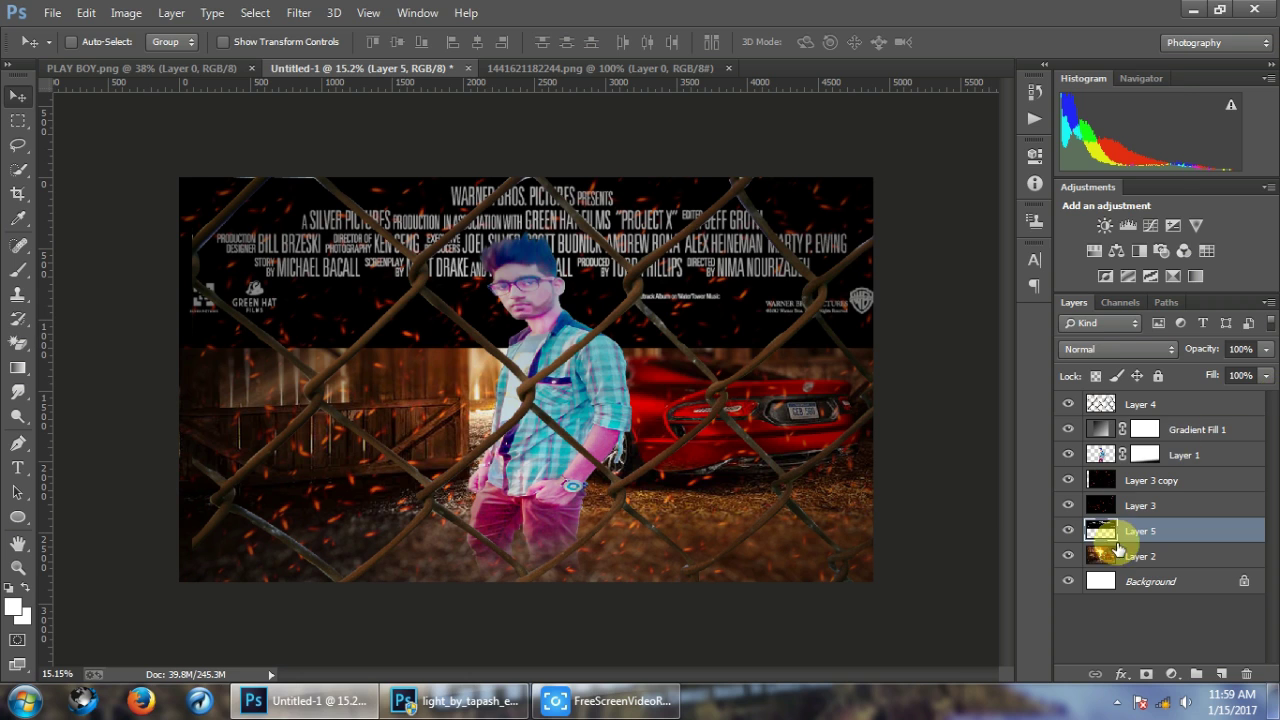
Set credits Layer 5 to Screen blending and raise its brightness to 30.
{"action": "left_click", "coordinate": [1097, 360]}
{"action": "left_click", "coordinate": [1098, 158]}
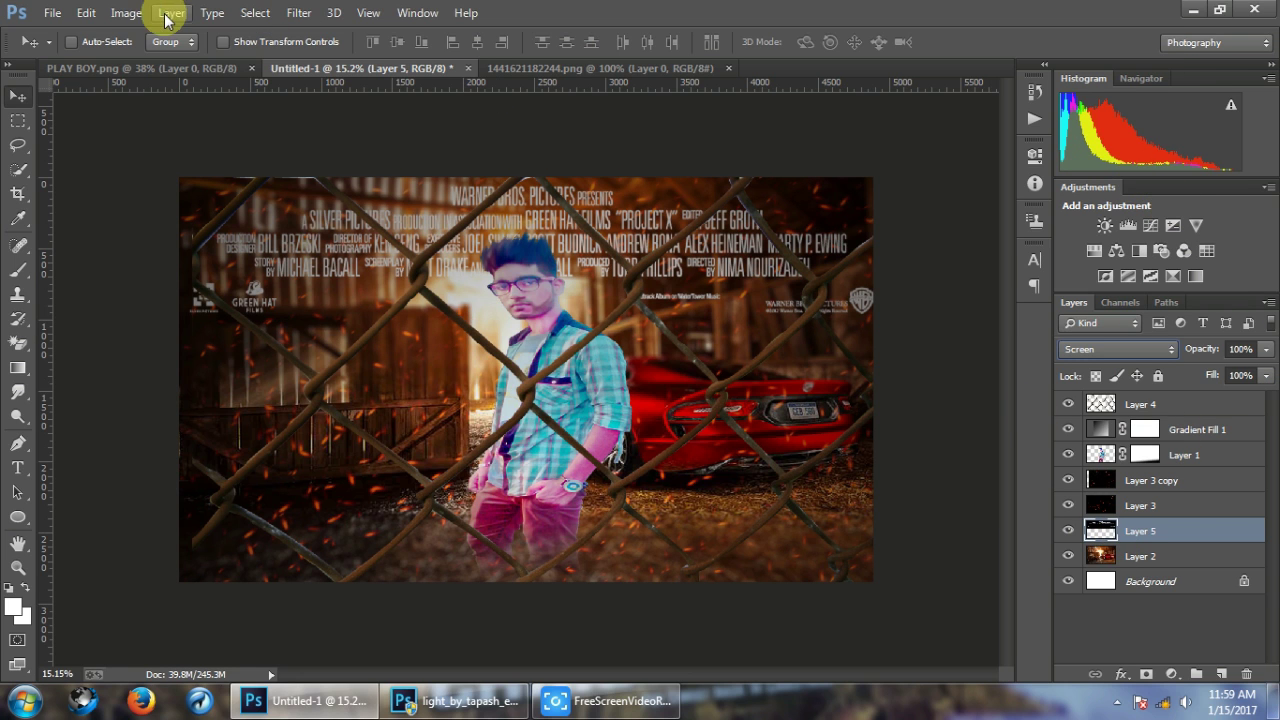
{"action": "left_click", "coordinate": [126, 12]}
{"action": "key", "text": "Escape"}
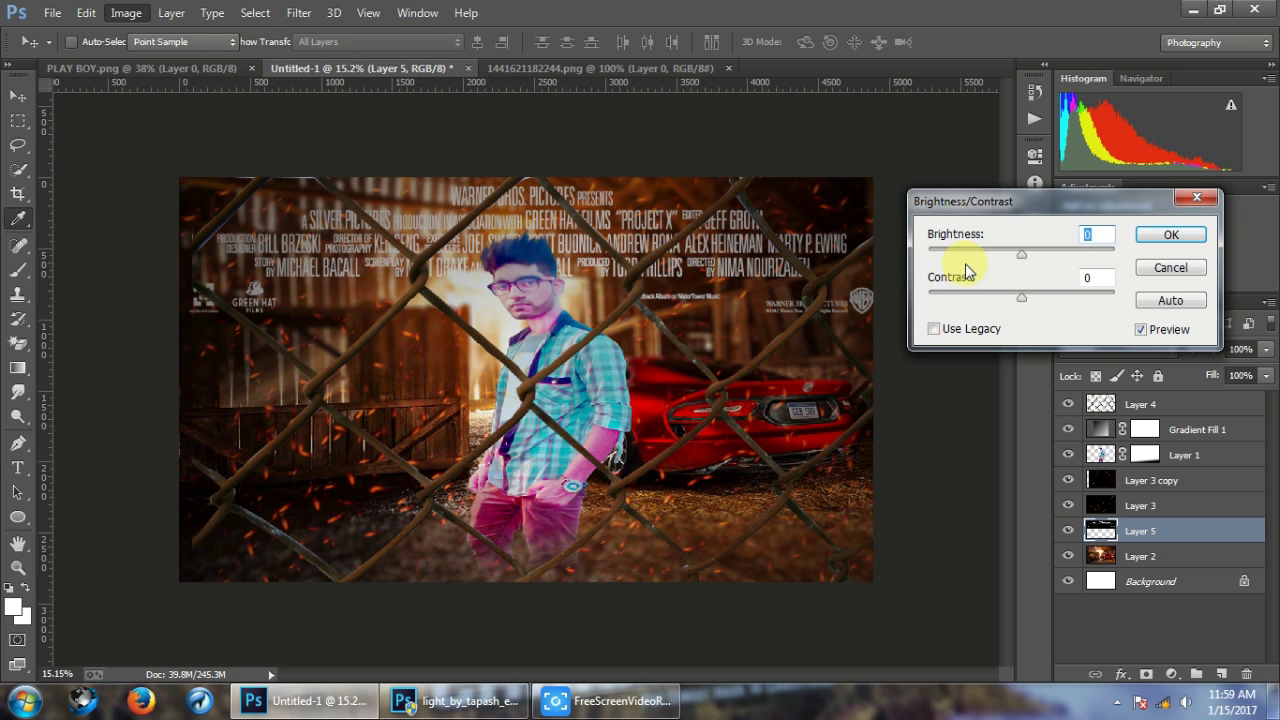
{"action": "left_click_drag", "start_coordinate": [1021, 254], "coordinate": [1040, 254]}
{"action": "left_click", "coordinate": [1145, 234]}
{"action": "key", "text": "v"}
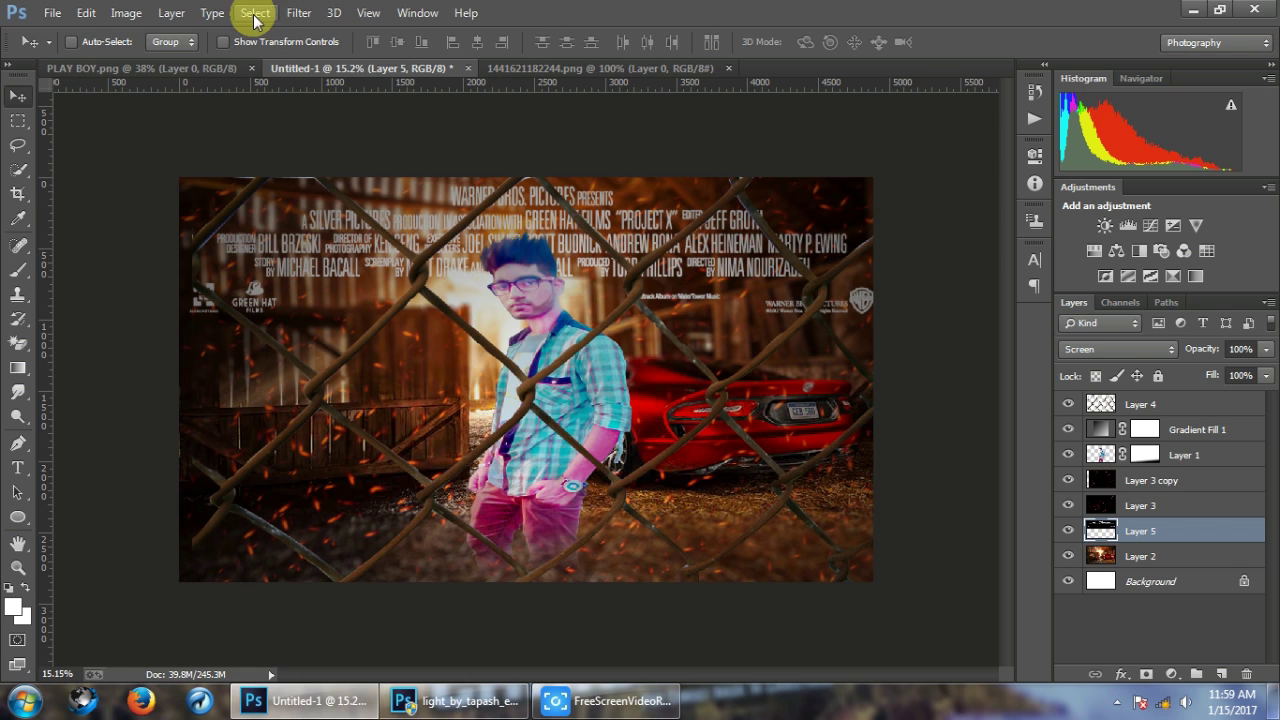
Soften Layer 5 with a Gaussian Blur of about 1.7 px.
{"action": "left_click", "coordinate": [298, 12]}
{"action": "mouse_move", "coordinate": [410, 237]}
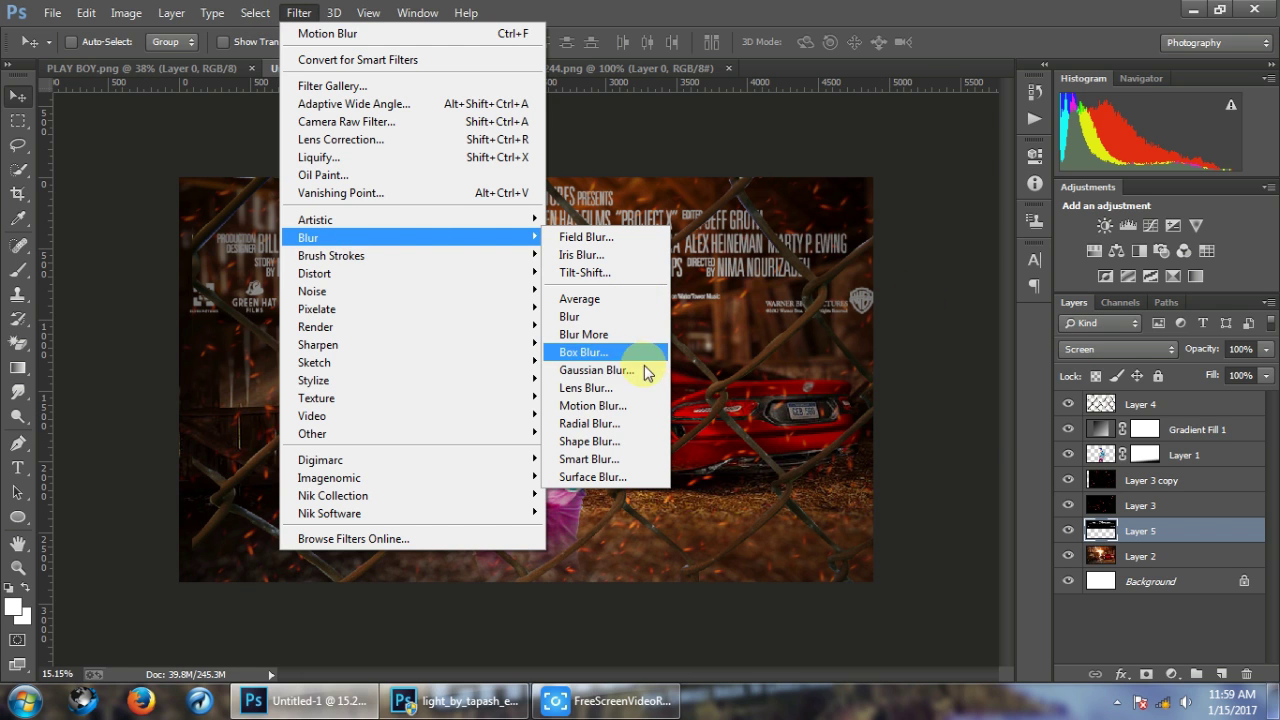
{"action": "left_click", "coordinate": [640, 369]}
{"action": "left_click_drag", "start_coordinate": [774, 428], "coordinate": [777, 427]}
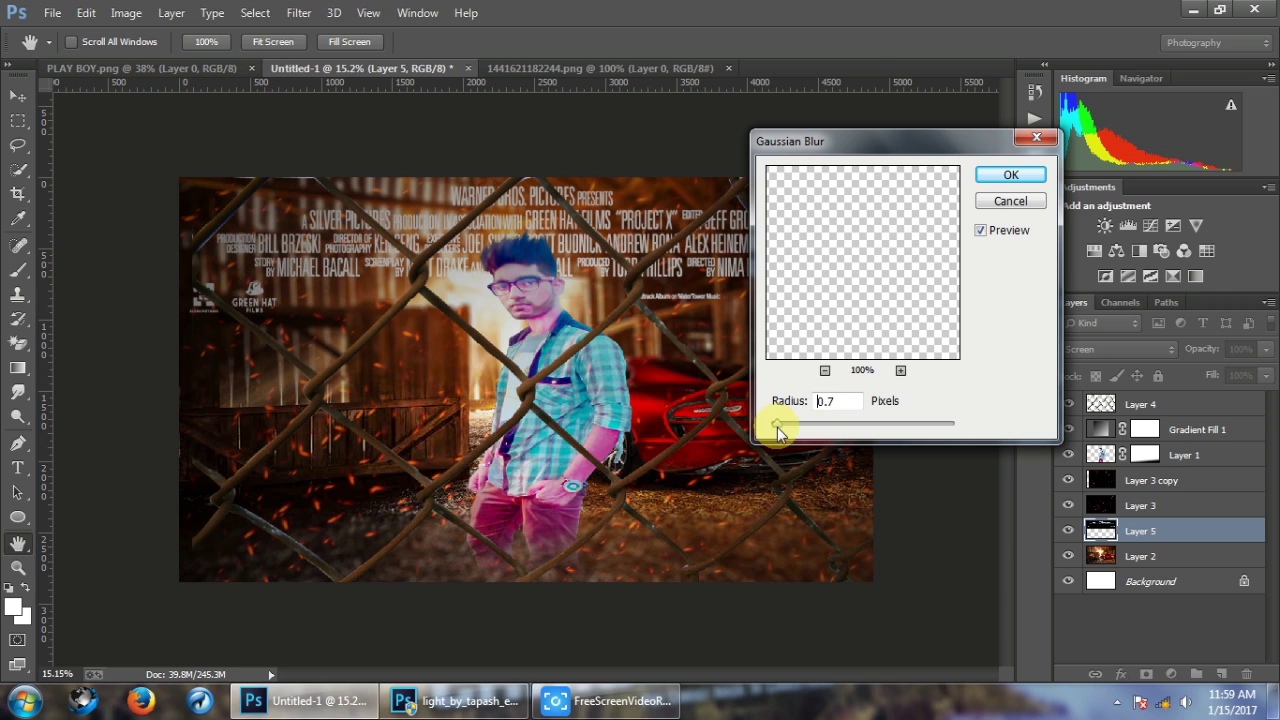
{"action": "left_click", "coordinate": [1010, 174]}
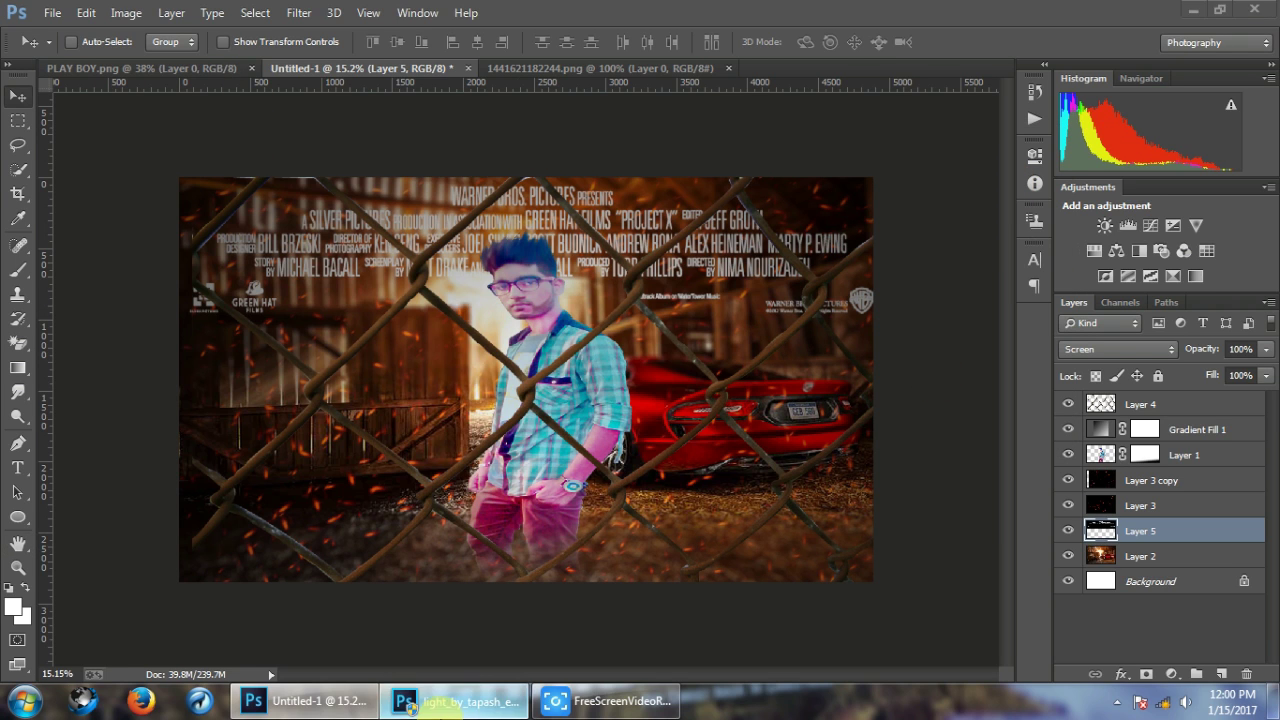
Unlock the light_by_tapash glow image's background and copy it into Untitled-1.
{"action": "left_click", "coordinate": [460, 701]}
{"action": "left_click", "coordinate": [1224, 9]}
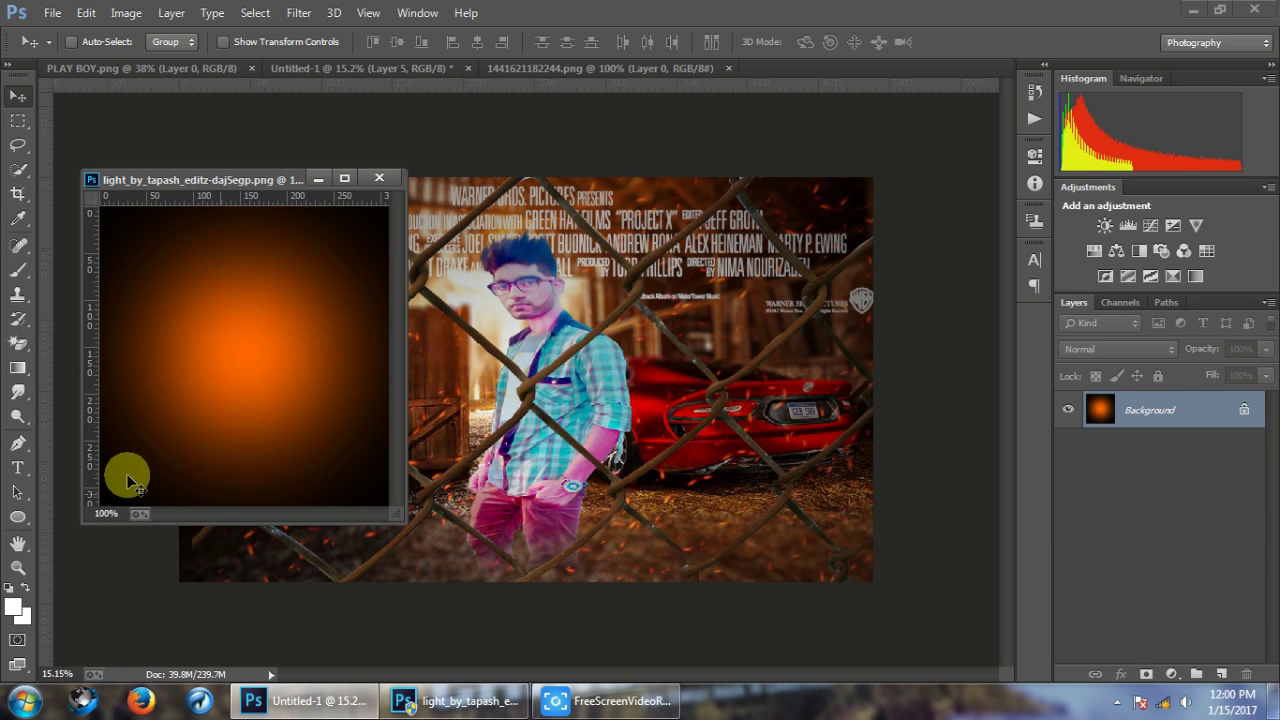
{"action": "left_click_drag", "start_coordinate": [414, 513], "coordinate": [520, 265]}
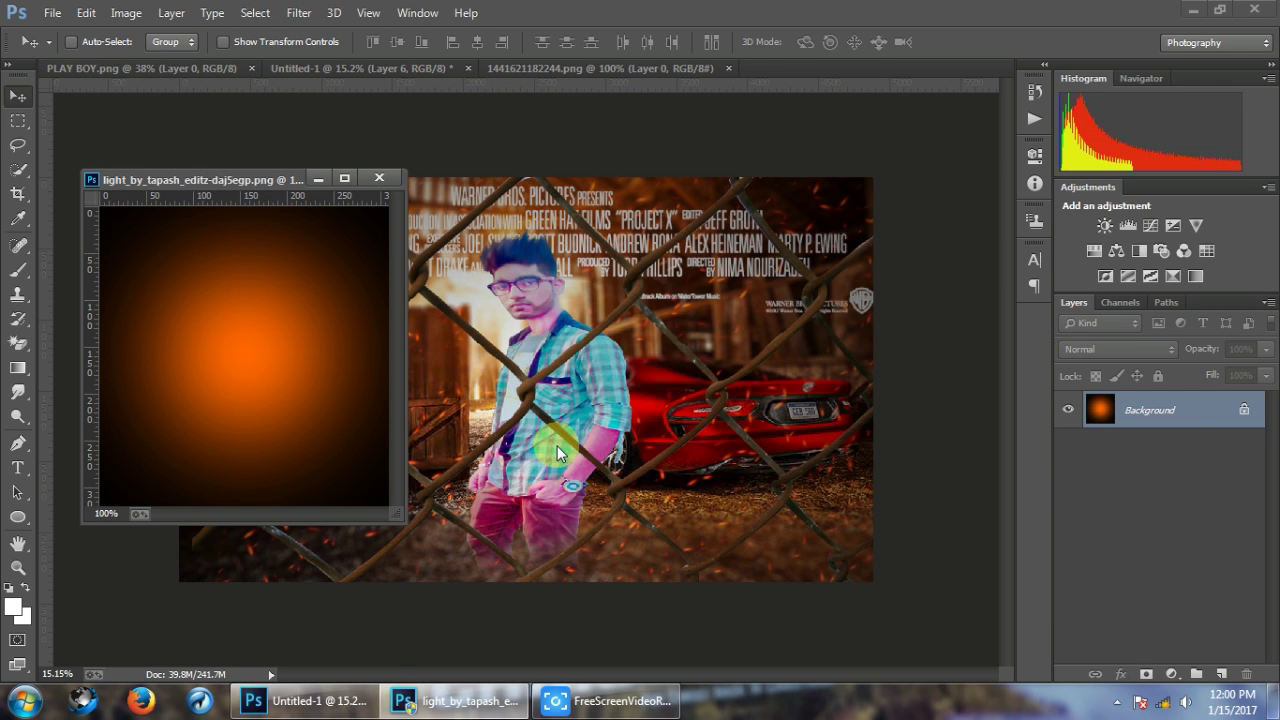
{"action": "double_click", "coordinate": [1176, 425]}
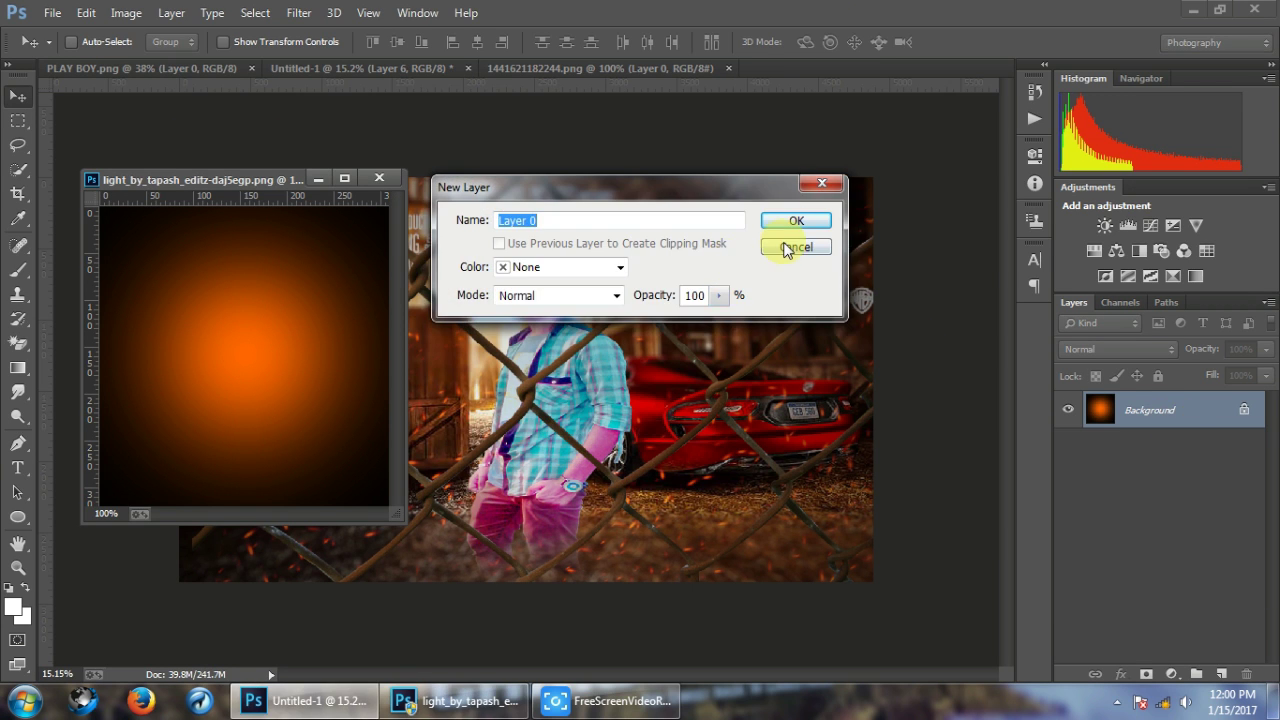
{"action": "left_click", "coordinate": [800, 220]}
{"action": "left_click_drag", "start_coordinate": [290, 330], "coordinate": [494, 406]}
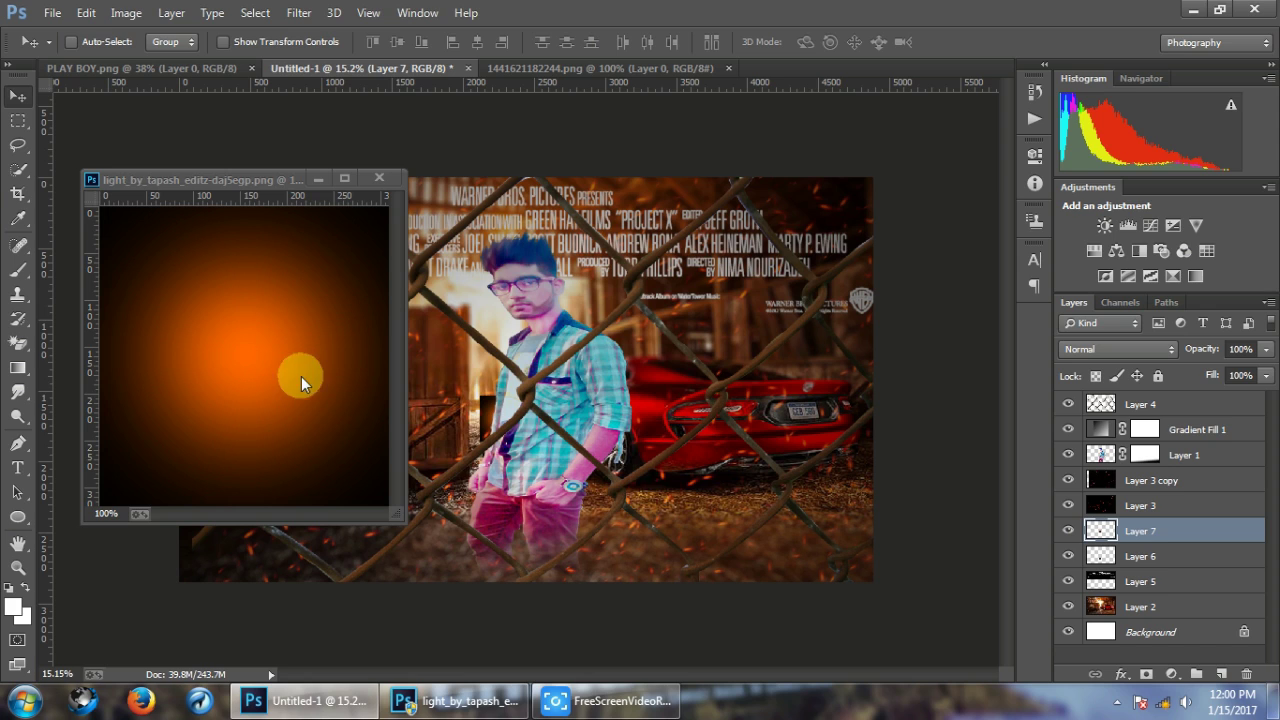
{"action": "left_click", "coordinate": [1068, 531]}
{"action": "left_click", "coordinate": [1068, 531]}
Close the glow document without saving, remove the extra glow layer, and position Layer 6.
{"action": "left_click", "coordinate": [368, 176]}
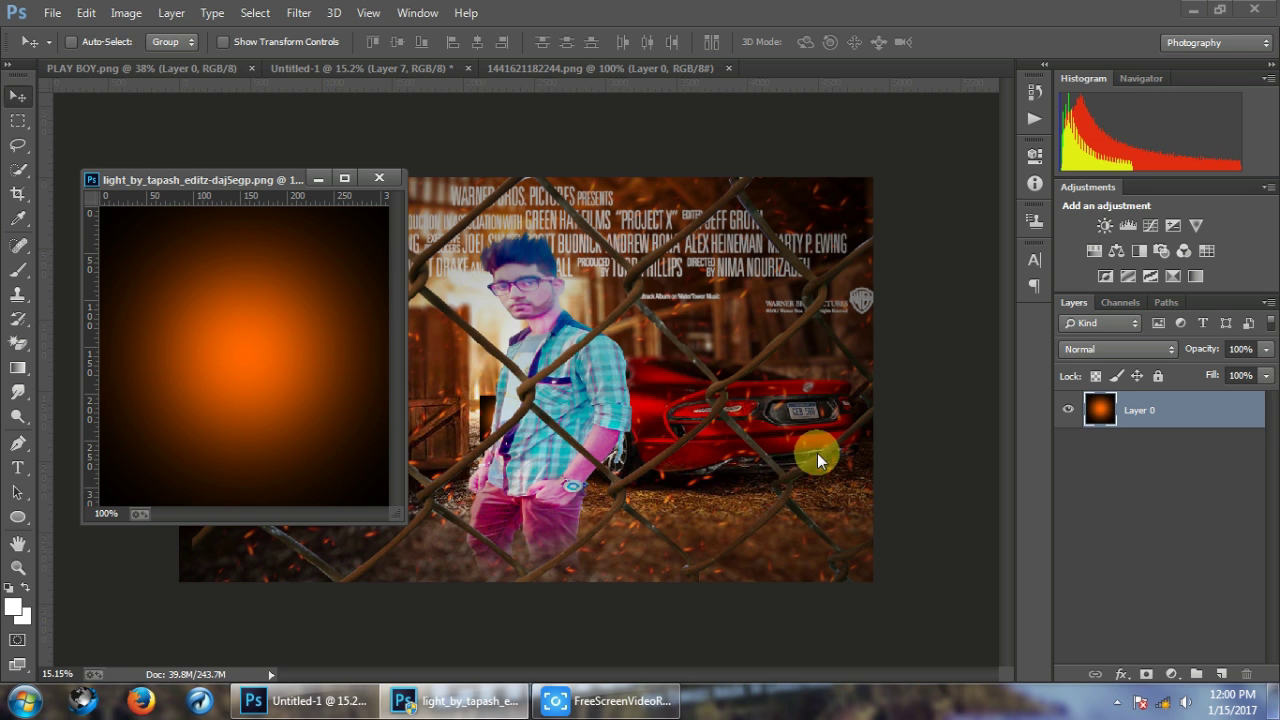
{"action": "left_click", "coordinate": [376, 179]}
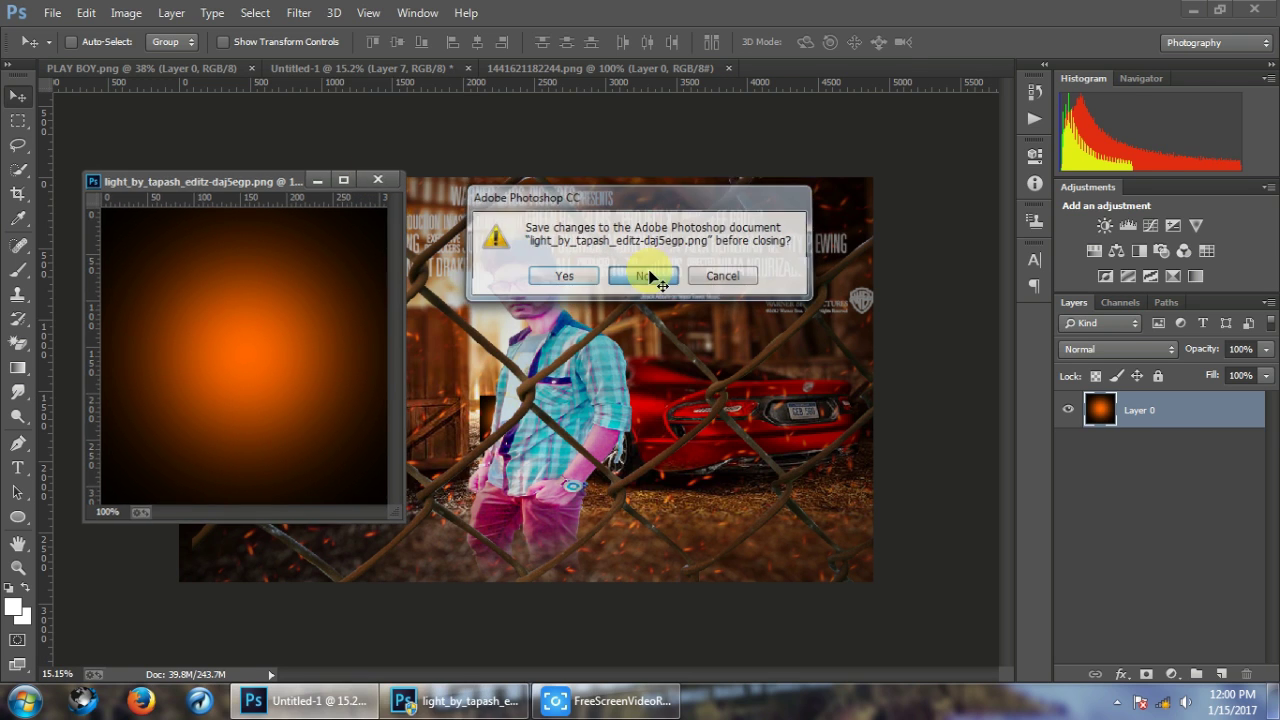
{"action": "left_click", "coordinate": [652, 278]}
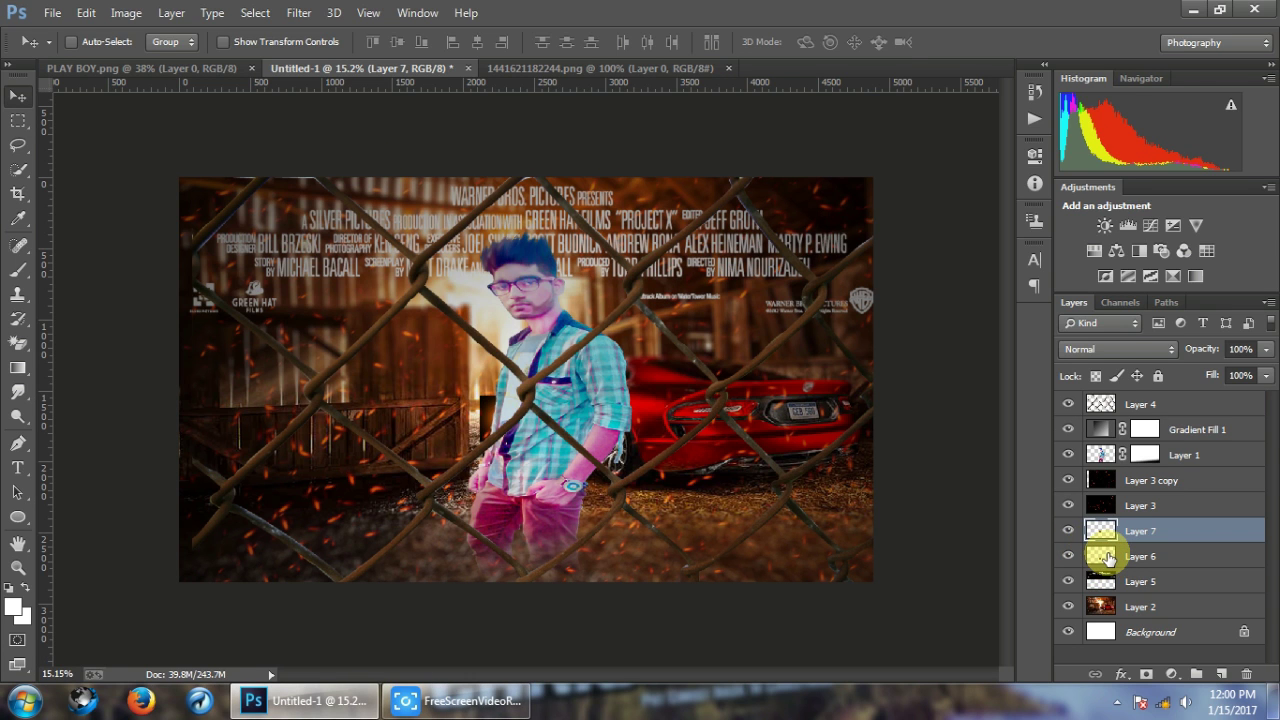
{"action": "key", "text": "ctrl+e"}
{"action": "left_click_drag", "start_coordinate": [608, 480], "coordinate": [701, 405]}
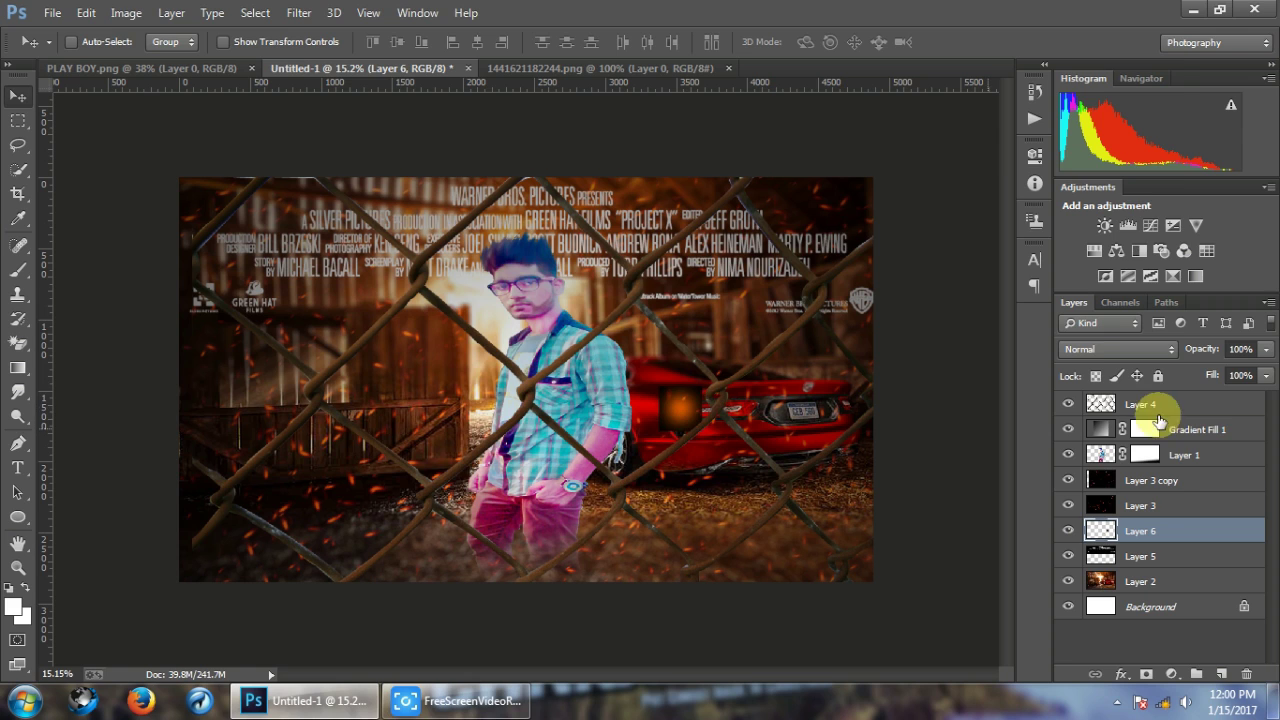
Set glow Layer 6 to Screen, enlarge it, and place it beside the man's chest.
{"action": "left_click", "coordinate": [1137, 353]}
{"action": "left_click", "coordinate": [1100, 155]}
{"action": "left_click_drag", "start_coordinate": [679, 414], "coordinate": [476, 430]}
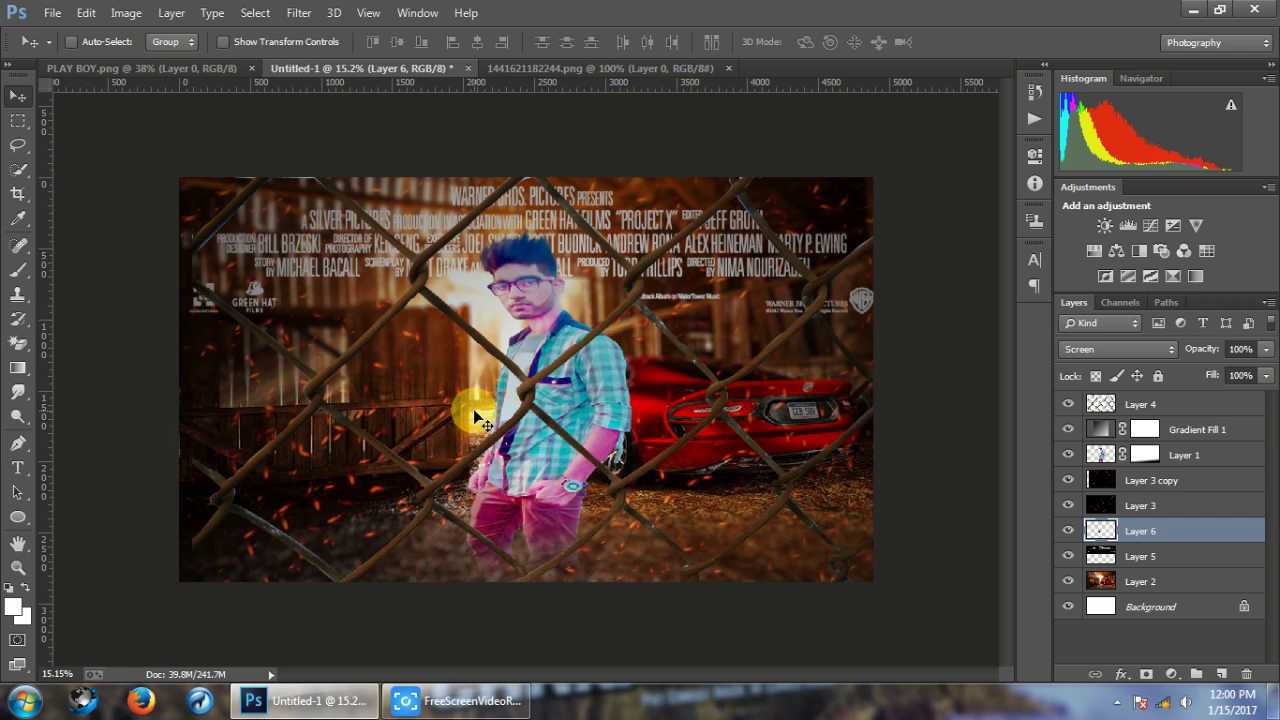
{"action": "key", "text": "ctrl+t"}
{"action": "left_click_drag", "start_coordinate": [500, 455], "coordinate": [600, 549]}
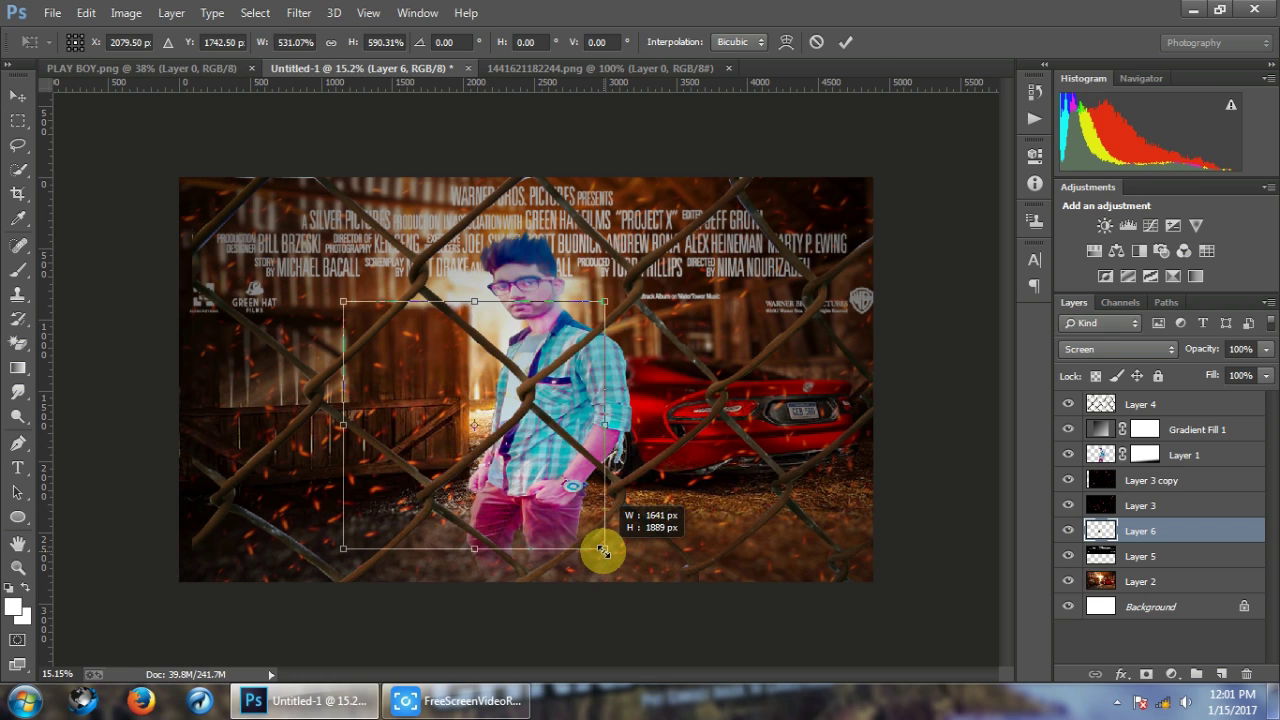
{"action": "key", "text": "Return"}
{"action": "left_click_drag", "start_coordinate": [501, 435], "coordinate": [494, 387]}
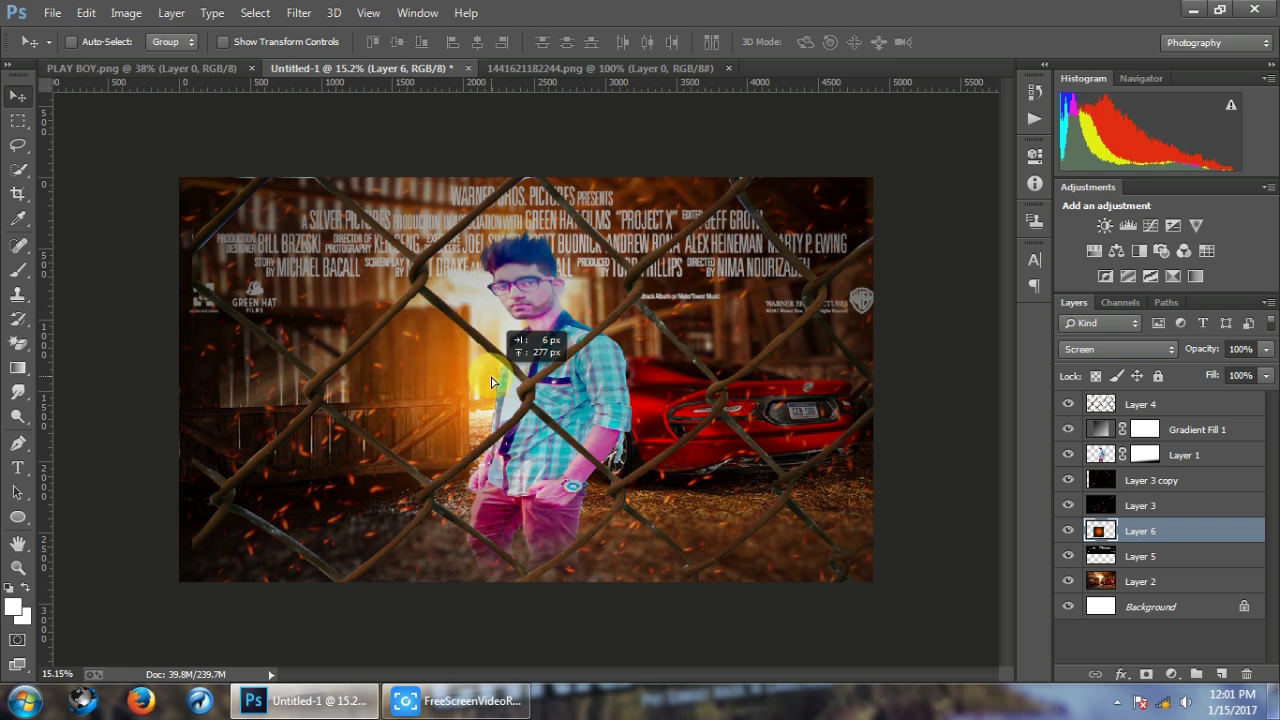
Raise the glow's brightness to 74 and place a duplicate lower down.
{"action": "left_click", "coordinate": [128, 13]}
{"action": "mouse_move", "coordinate": [154, 60]}
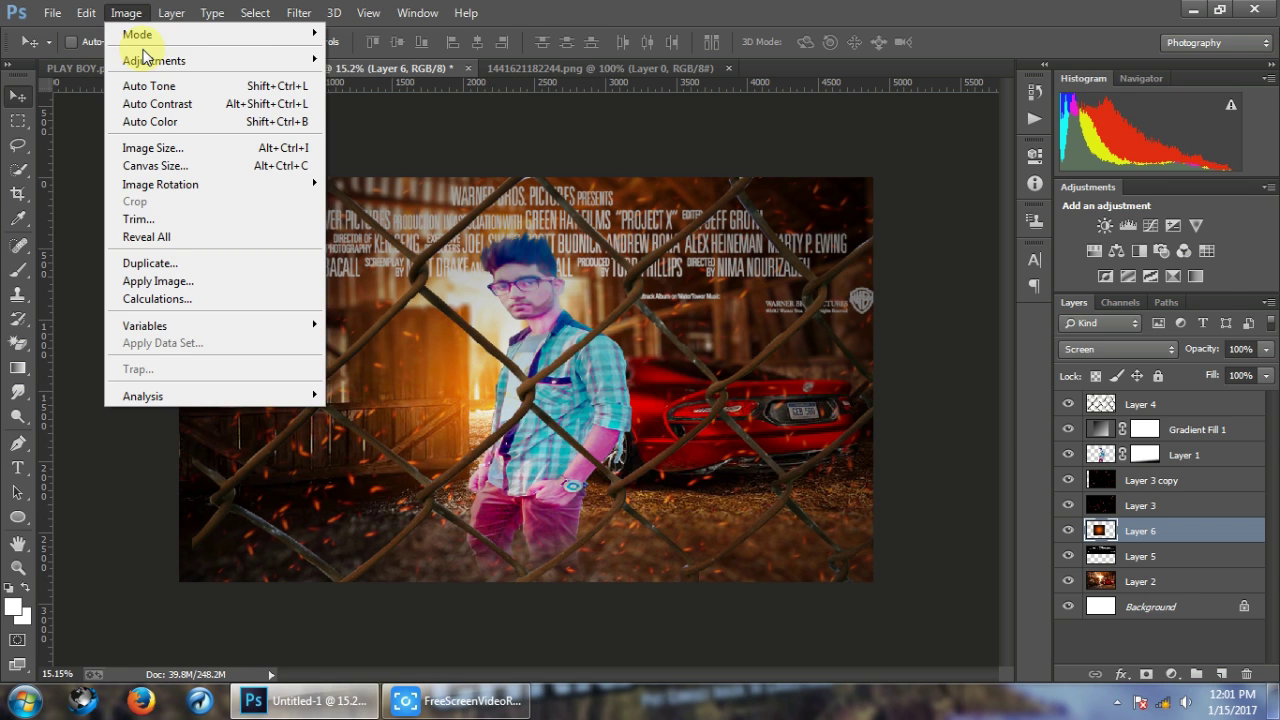
{"action": "left_click", "coordinate": [400, 54]}
{"action": "left_click_drag", "start_coordinate": [1021, 257], "coordinate": [1067, 257]}
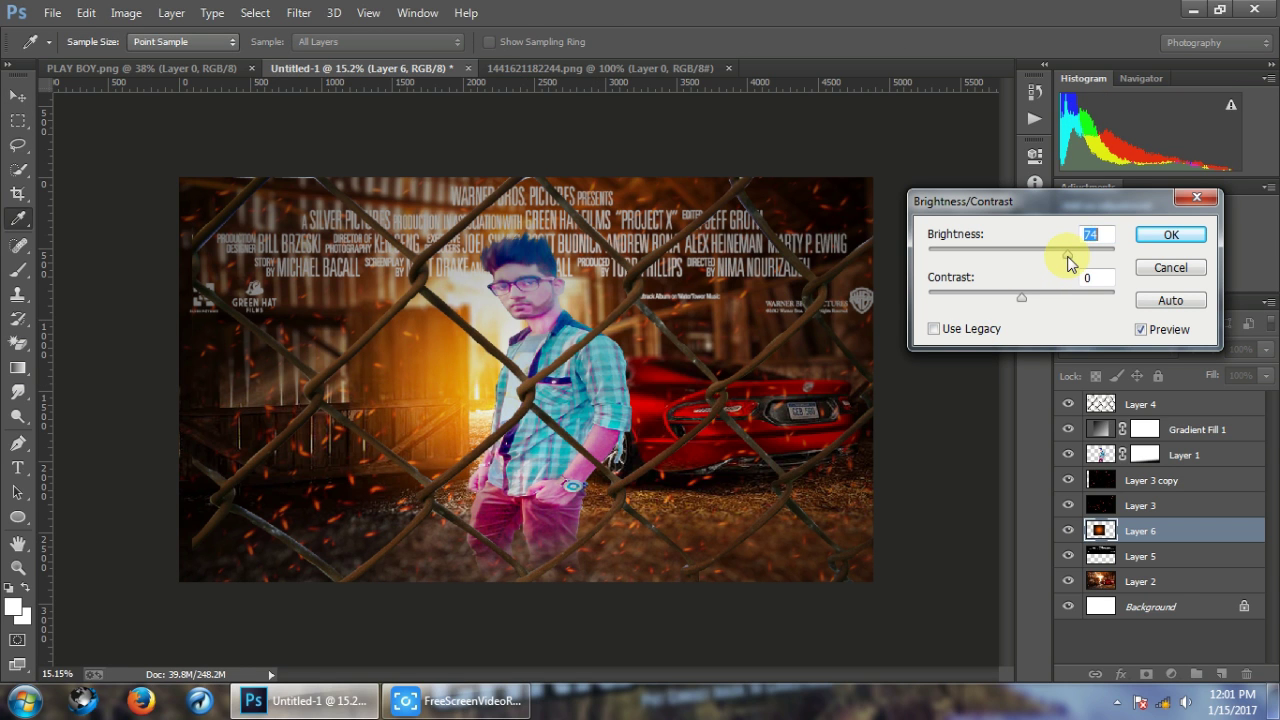
{"action": "left_click", "coordinate": [1171, 234]}
{"action": "key", "text": "v"}
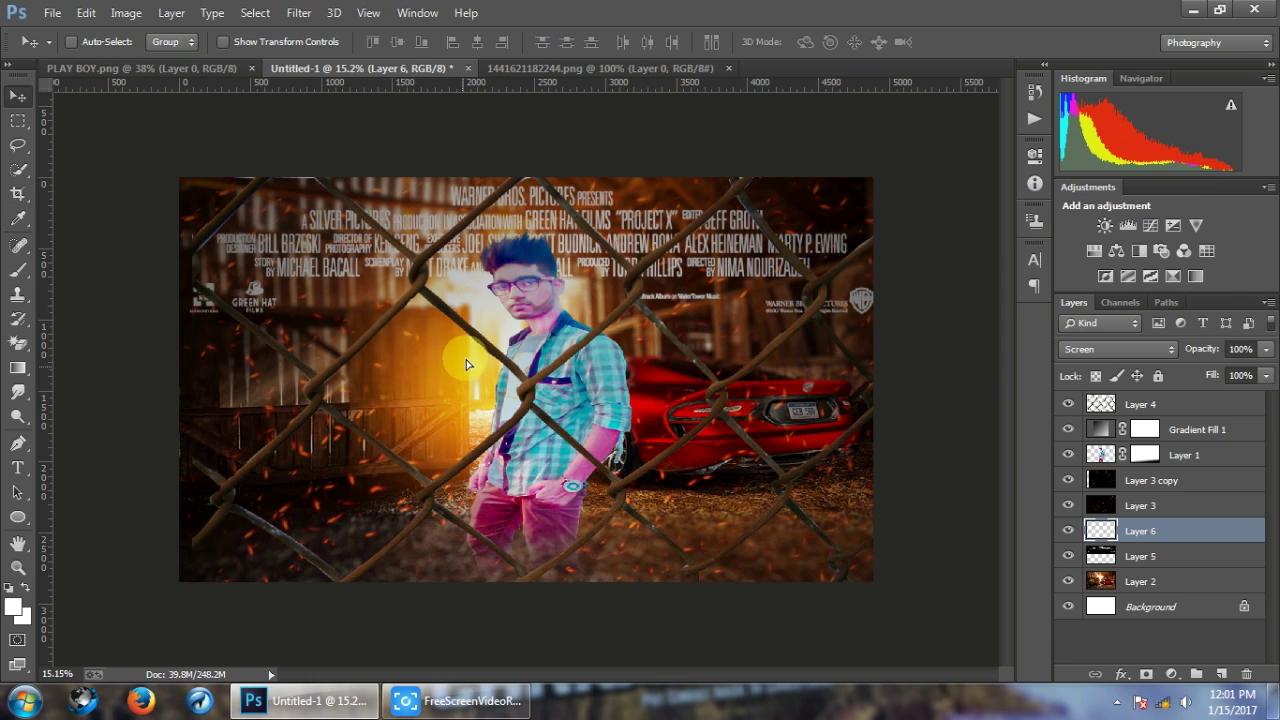
{"action": "mouse_move", "coordinate": [466, 351]}
{"action": "left_mouse_down"}
{"action": "mouse_move", "coordinate": [474, 374]}
{"action": "mouse_move", "coordinate": [426, 521]}
{"action": "left_mouse_up"}
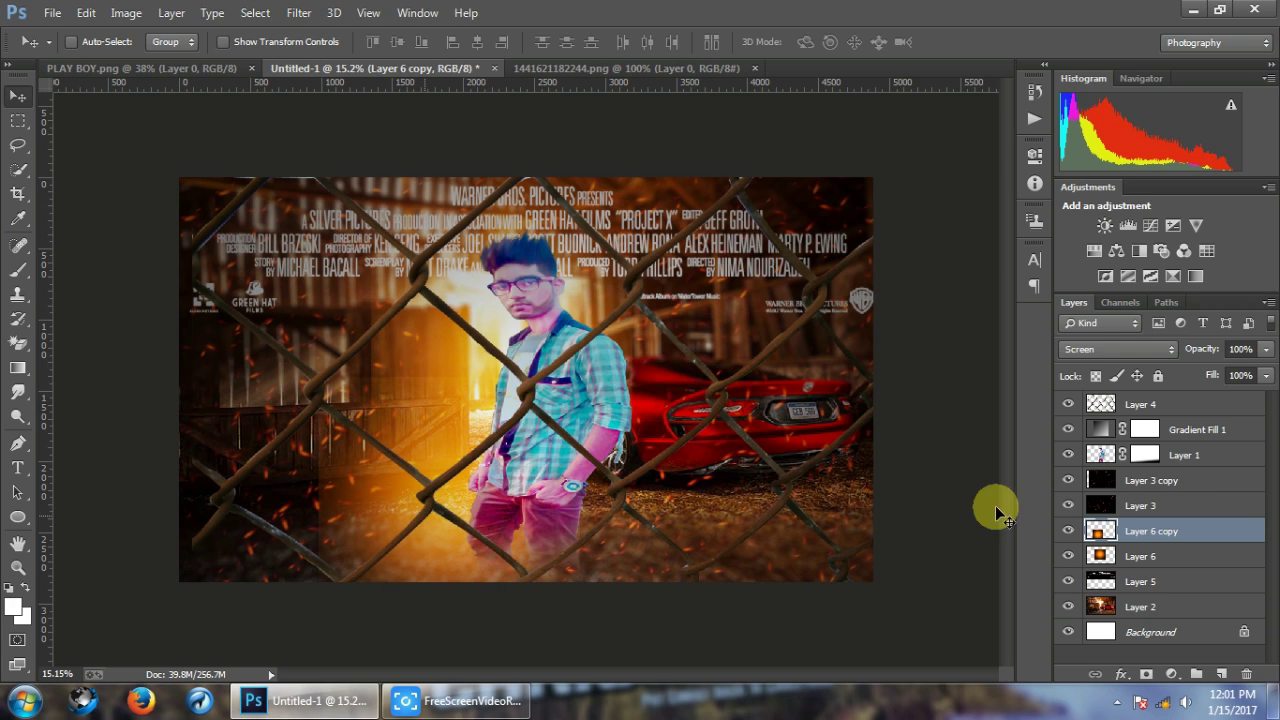
Move Layer 6 copy above Layer 1, then shrink and reposition it near the man's legs.
{"action": "left_click_drag", "start_coordinate": [1137, 525], "coordinate": [1140, 455]}
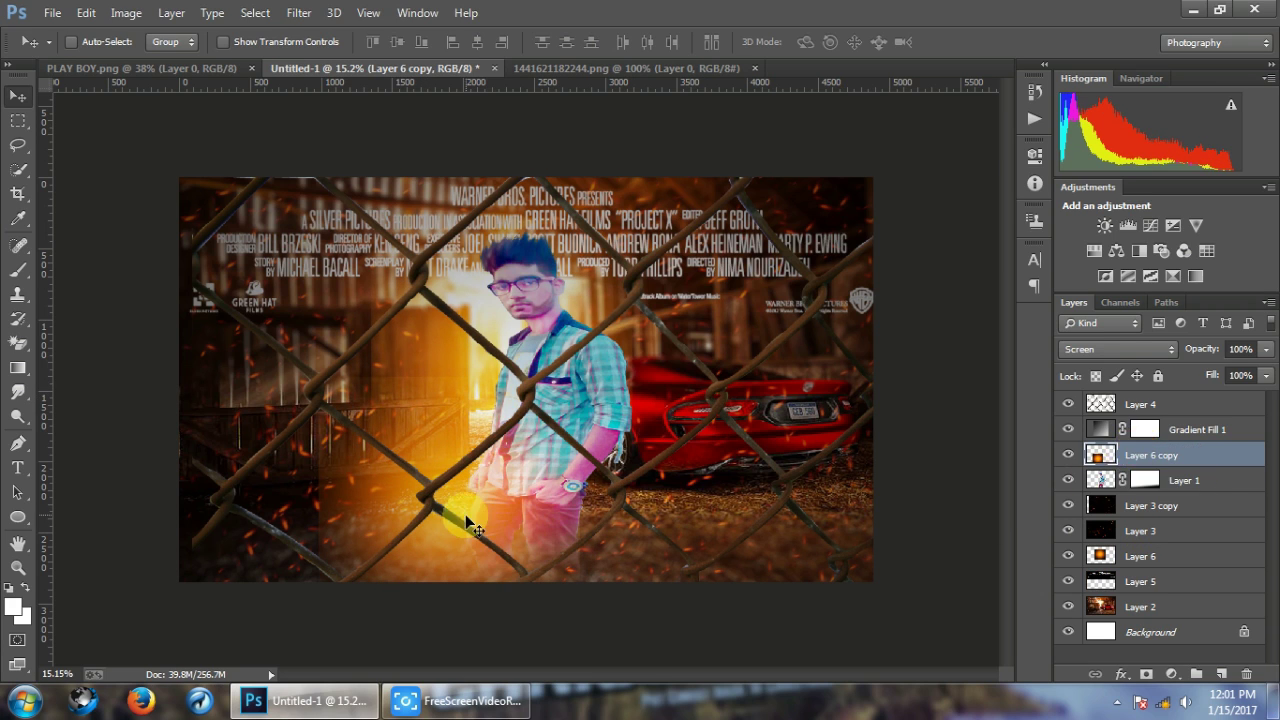
{"action": "left_click_drag", "start_coordinate": [465, 514], "coordinate": [465, 540]}
{"action": "key", "text": "ctrl+t"}
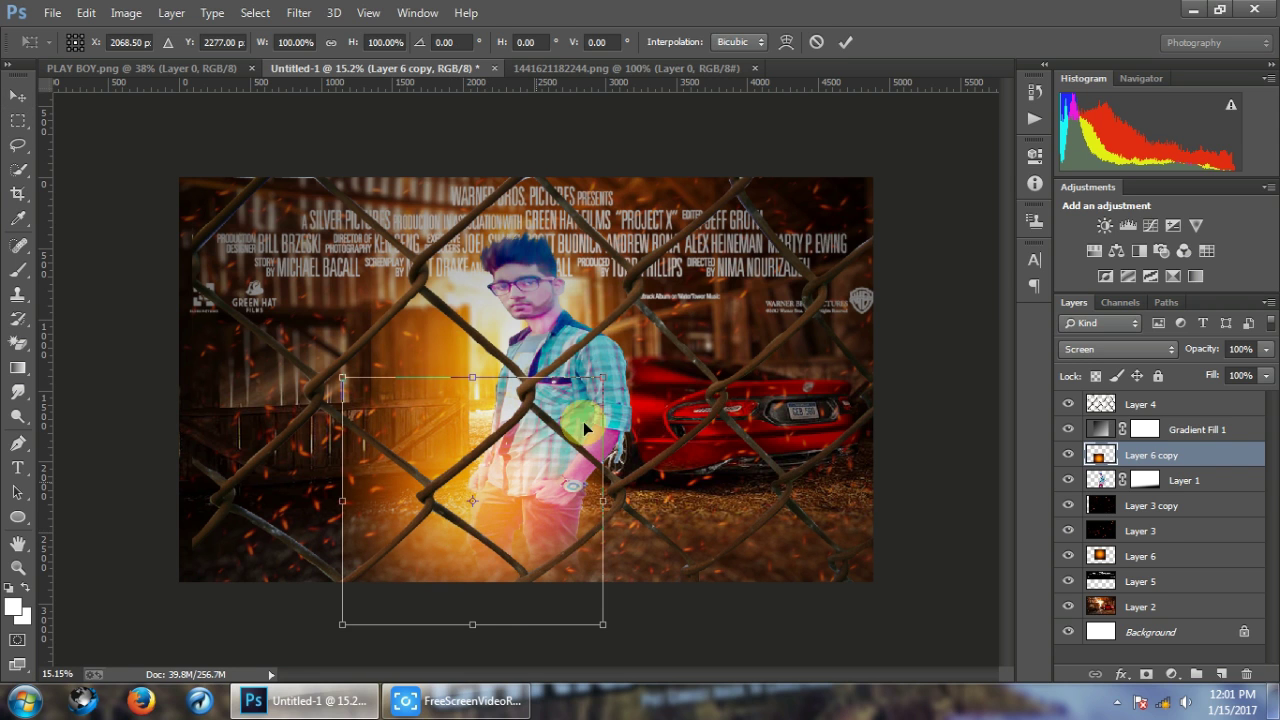
{"action": "mouse_move", "coordinate": [583, 421]}
{"action": "left_mouse_down"}
{"action": "mouse_move", "coordinate": [512, 482]}
{"action": "mouse_move", "coordinate": [546, 516]}
{"action": "left_mouse_up"}
{"action": "key", "text": "Return"}
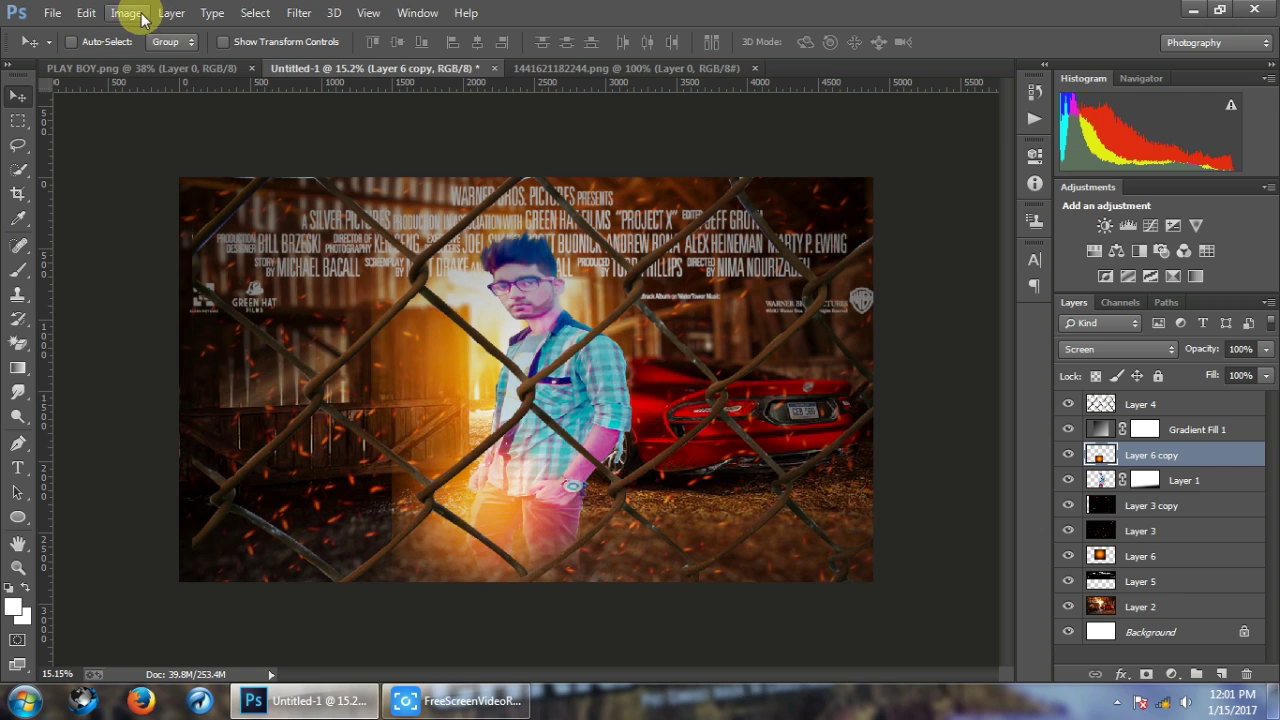
Color-balance the glow copy's midtones fully toward cyan and magenta, with yellow -28.
{"action": "left_click", "coordinate": [126, 12]}
{"action": "mouse_move", "coordinate": [154, 60]}
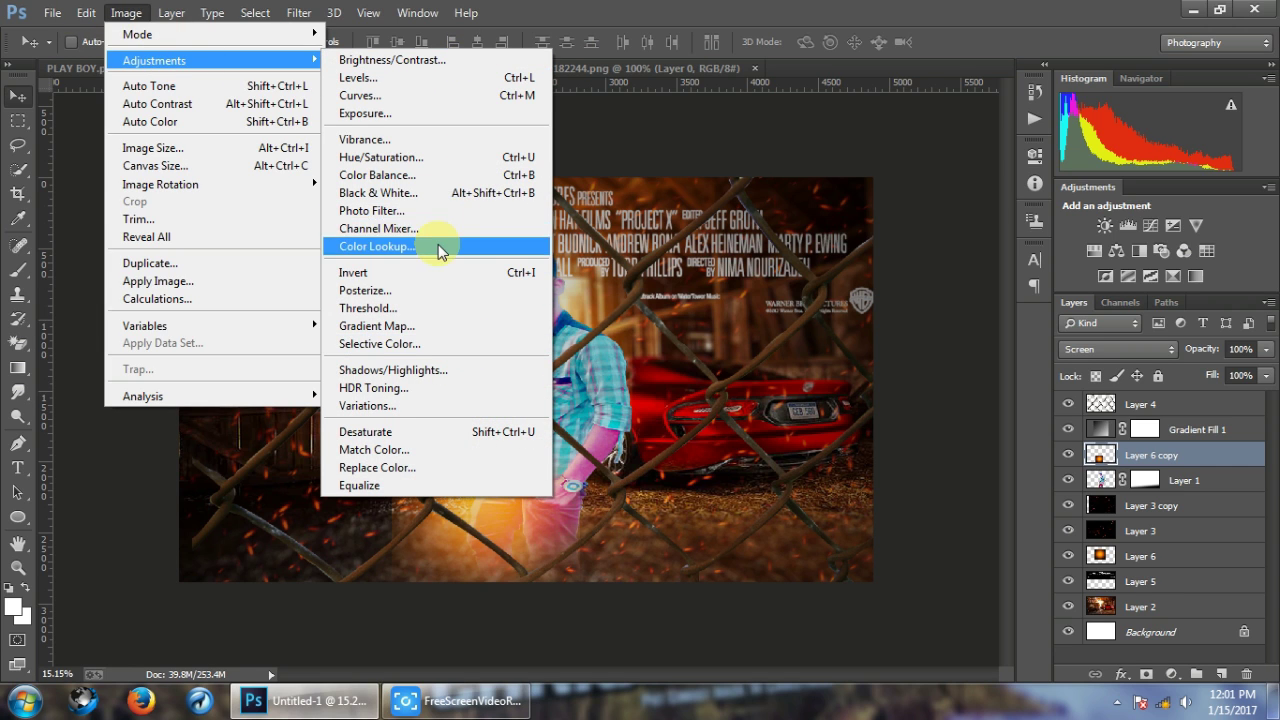
{"action": "left_click", "coordinate": [419, 176]}
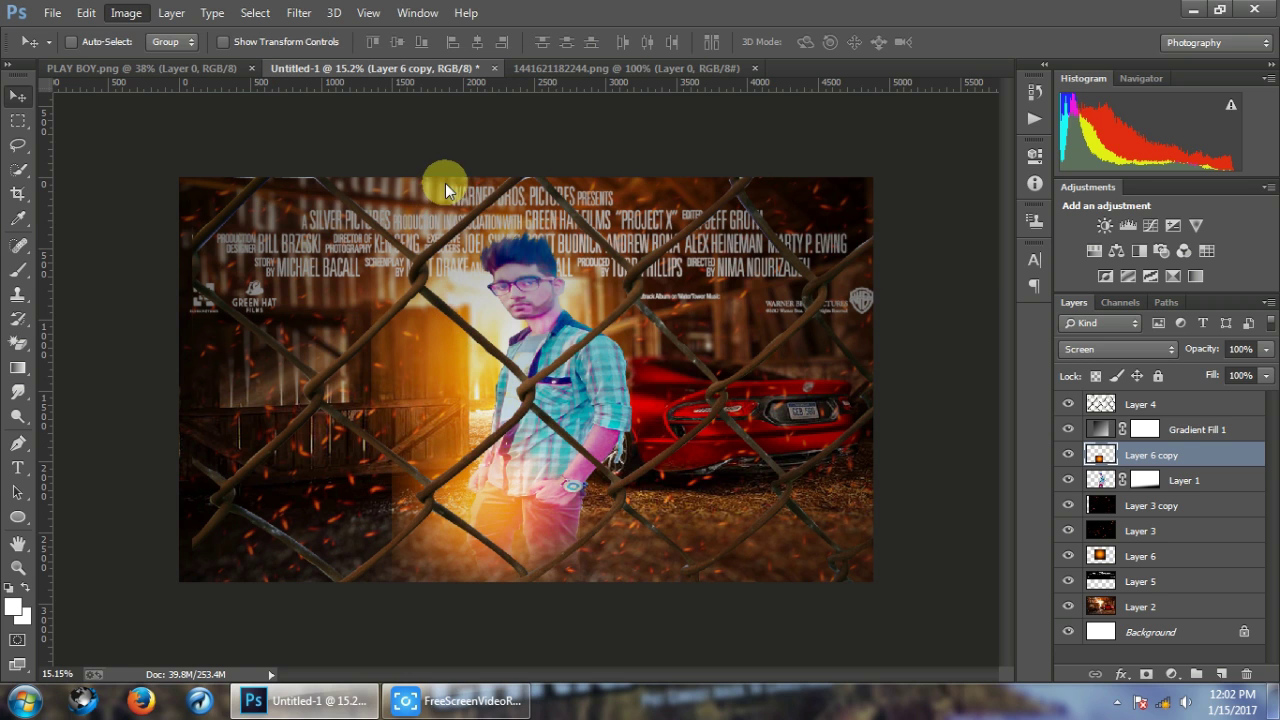
{"action": "left_click_drag", "start_coordinate": [732, 138], "coordinate": [576, 145]}
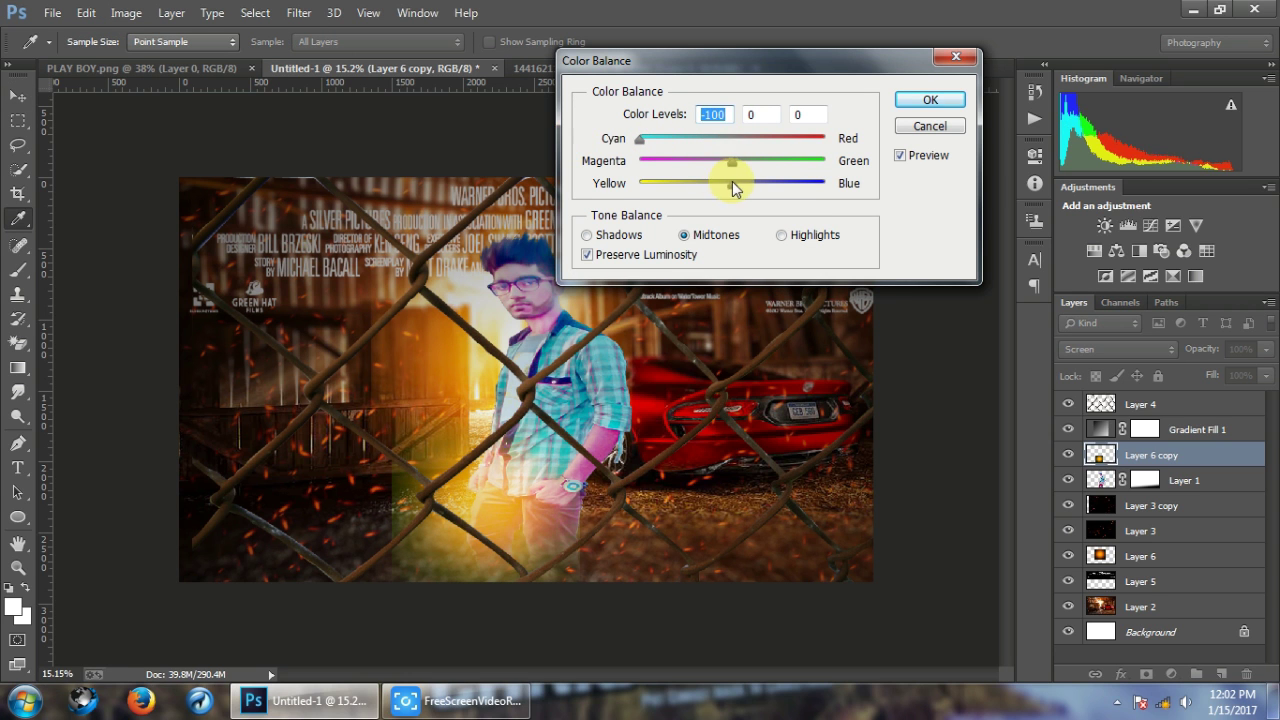
{"action": "left_click_drag", "start_coordinate": [730, 162], "coordinate": [618, 167]}
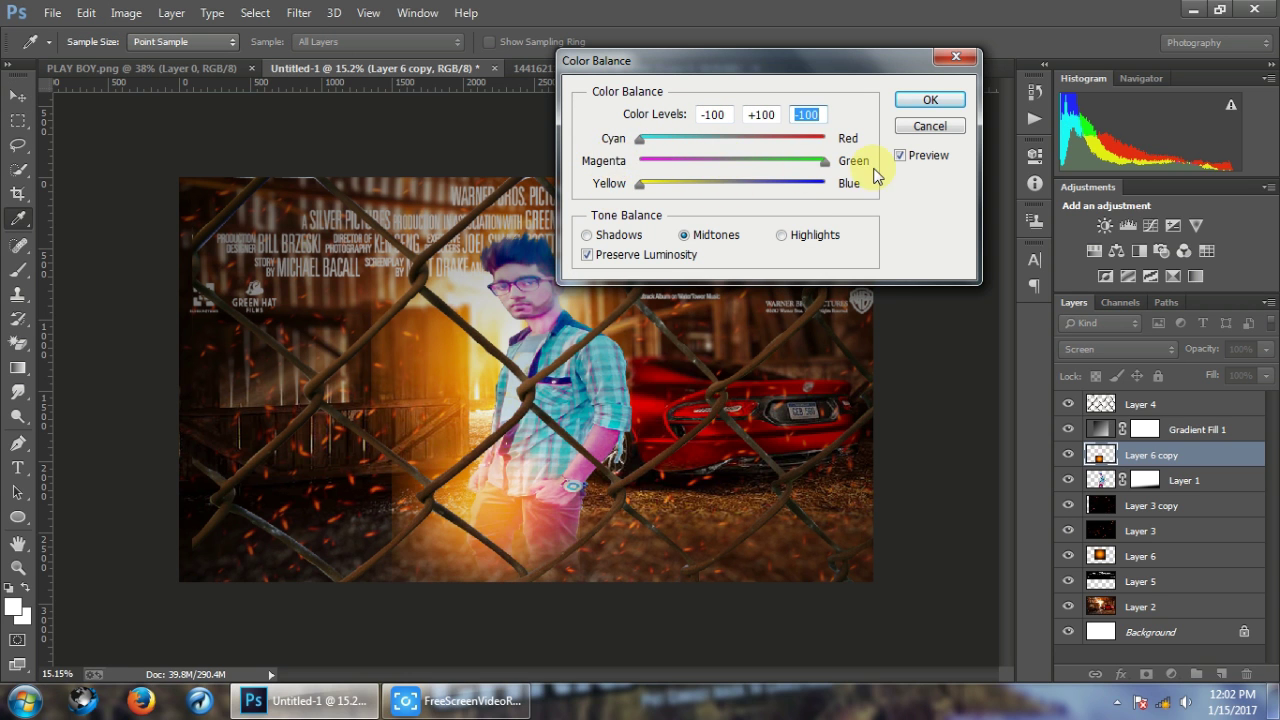
{"action": "mouse_move", "coordinate": [876, 175]}
{"action": "left_mouse_down"}
{"action": "mouse_move", "coordinate": [578, 168]}
{"action": "mouse_move", "coordinate": [707, 190]}
{"action": "left_mouse_up"}
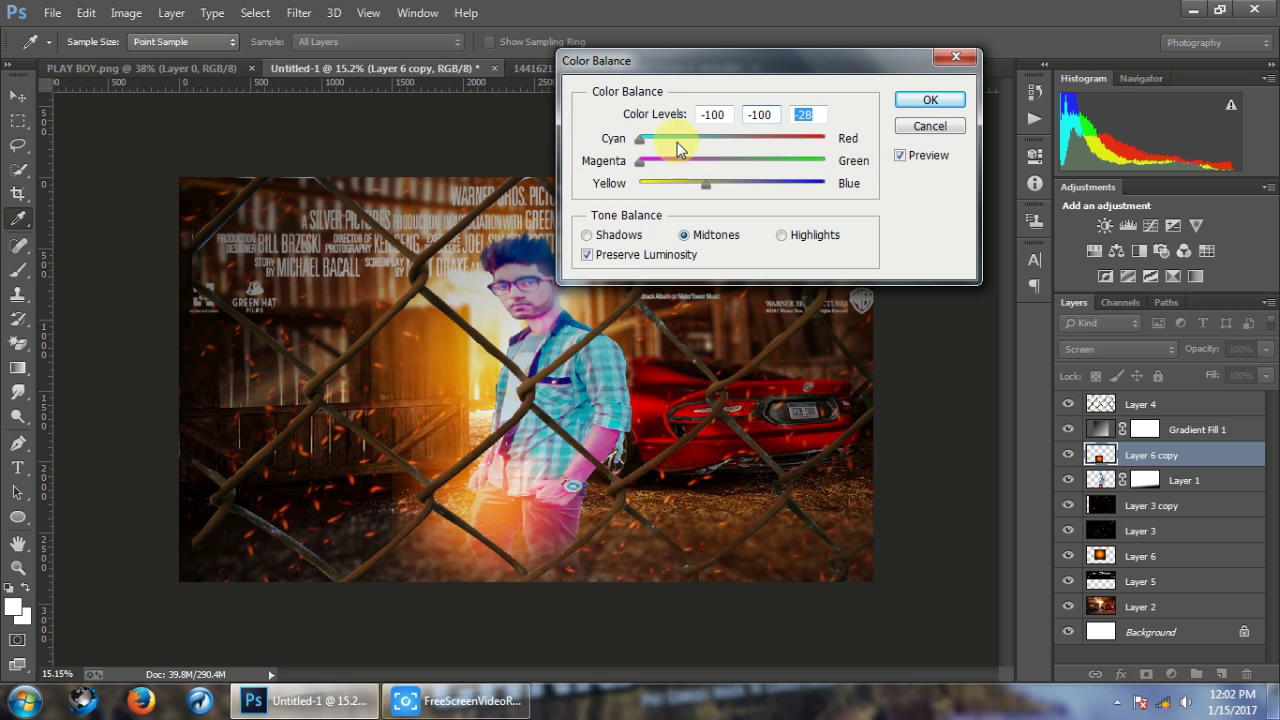
{"action": "left_click", "coordinate": [930, 100]}
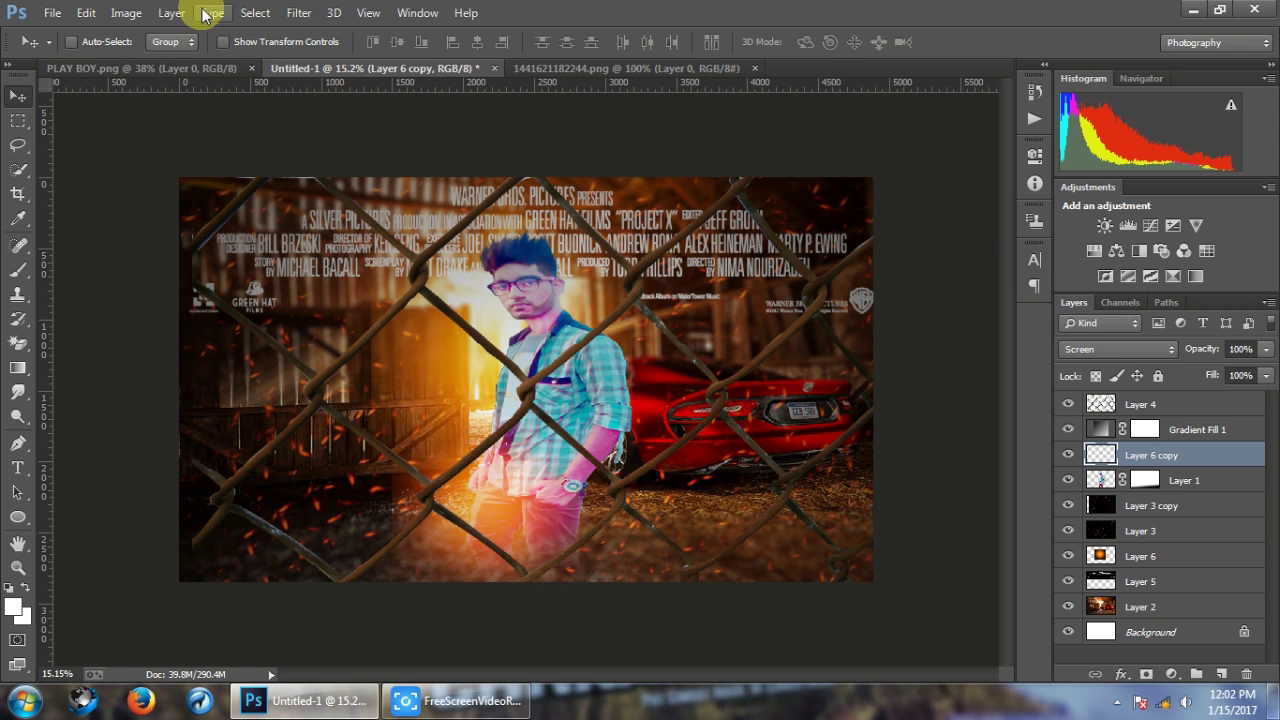
Desaturate Layer 6 copy with Vibrance at -100.
{"action": "left_click", "coordinate": [126, 12]}
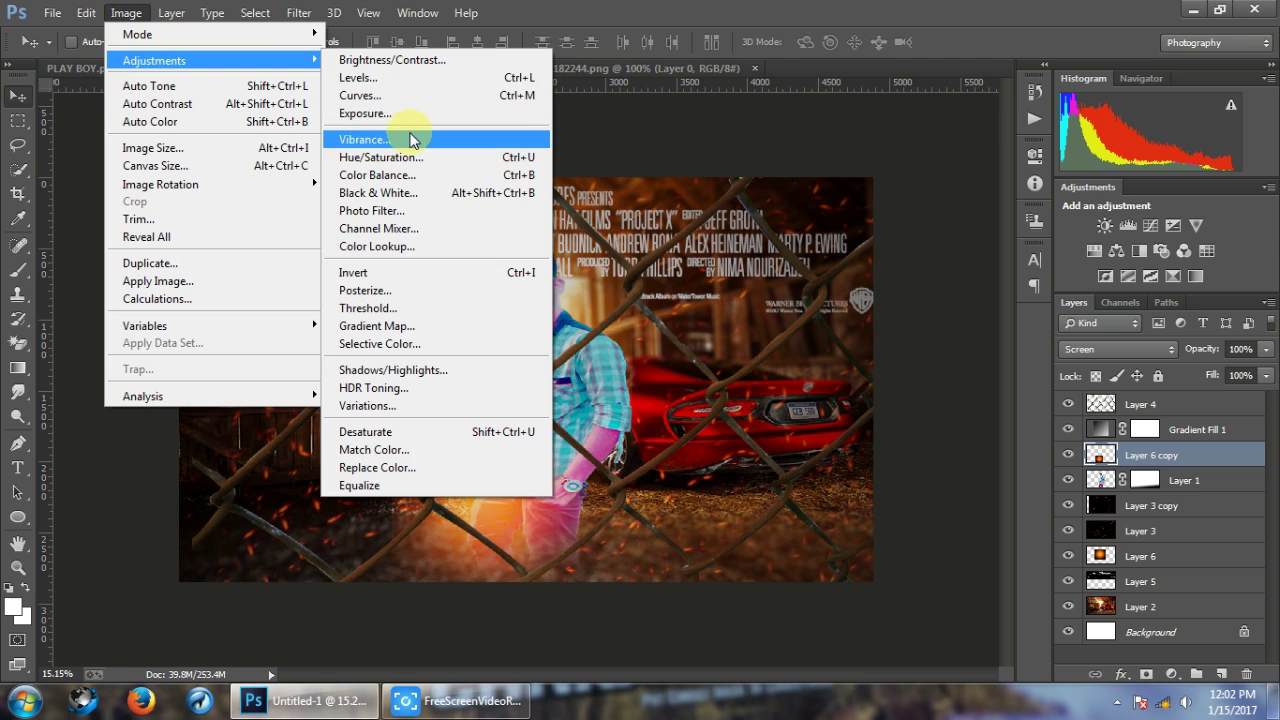
{"action": "left_click", "coordinate": [365, 139]}
{"action": "left_click_drag", "start_coordinate": [805, 130], "coordinate": [665, 129]}
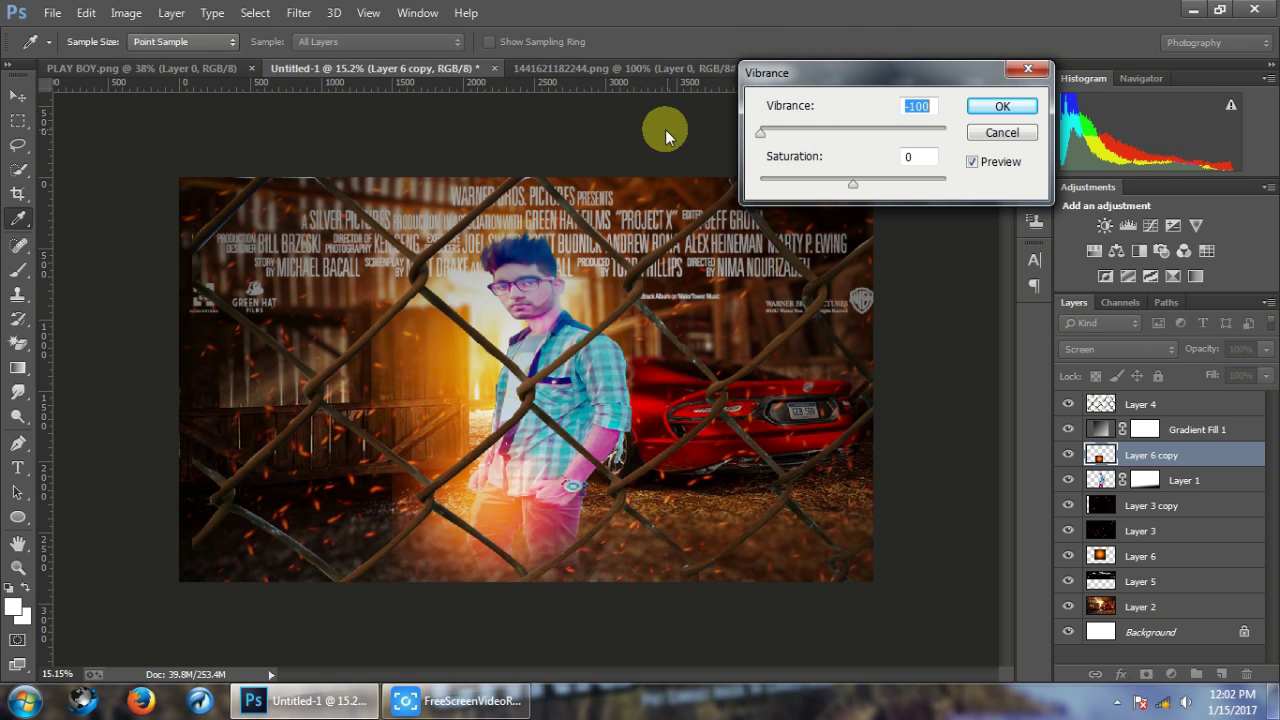
{"action": "left_click", "coordinate": [1002, 106]}
{"action": "key", "text": "v"}
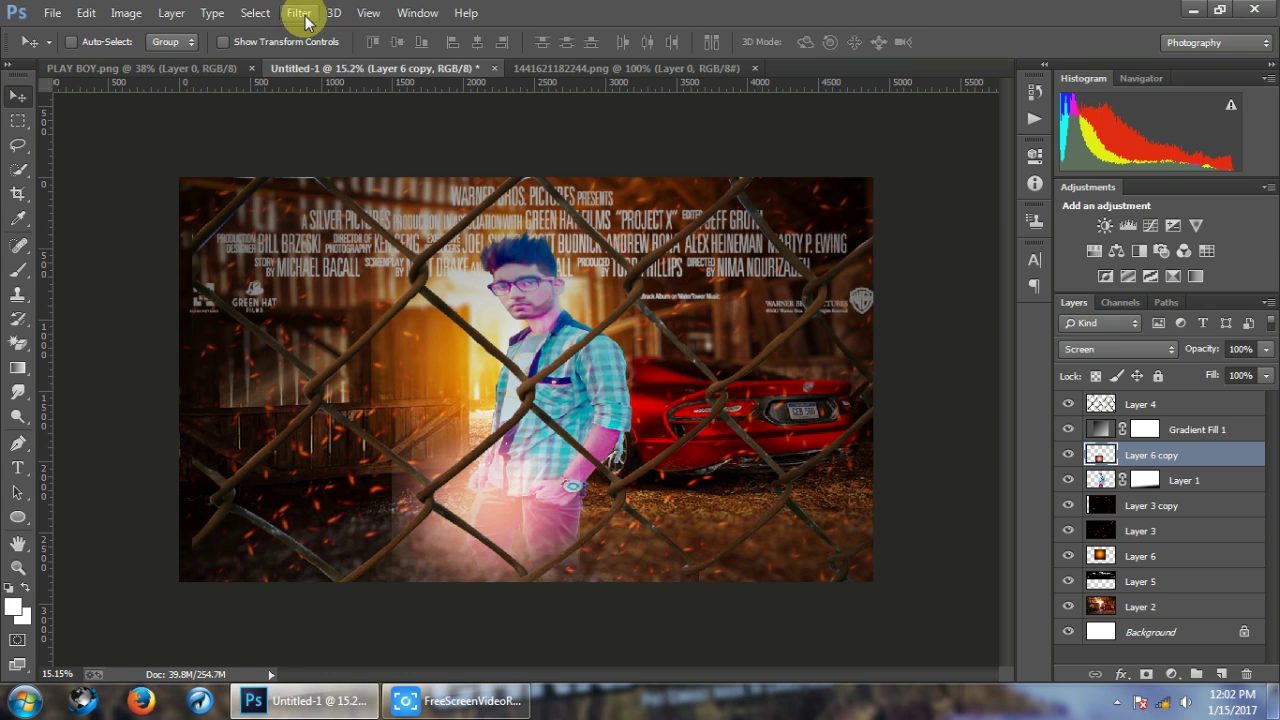
Apply a 100.6 px Gaussian Blur and restack Layer 6 copy above Gradient Fill 1.
{"action": "left_click", "coordinate": [299, 12]}
{"action": "mouse_move", "coordinate": [410, 237]}
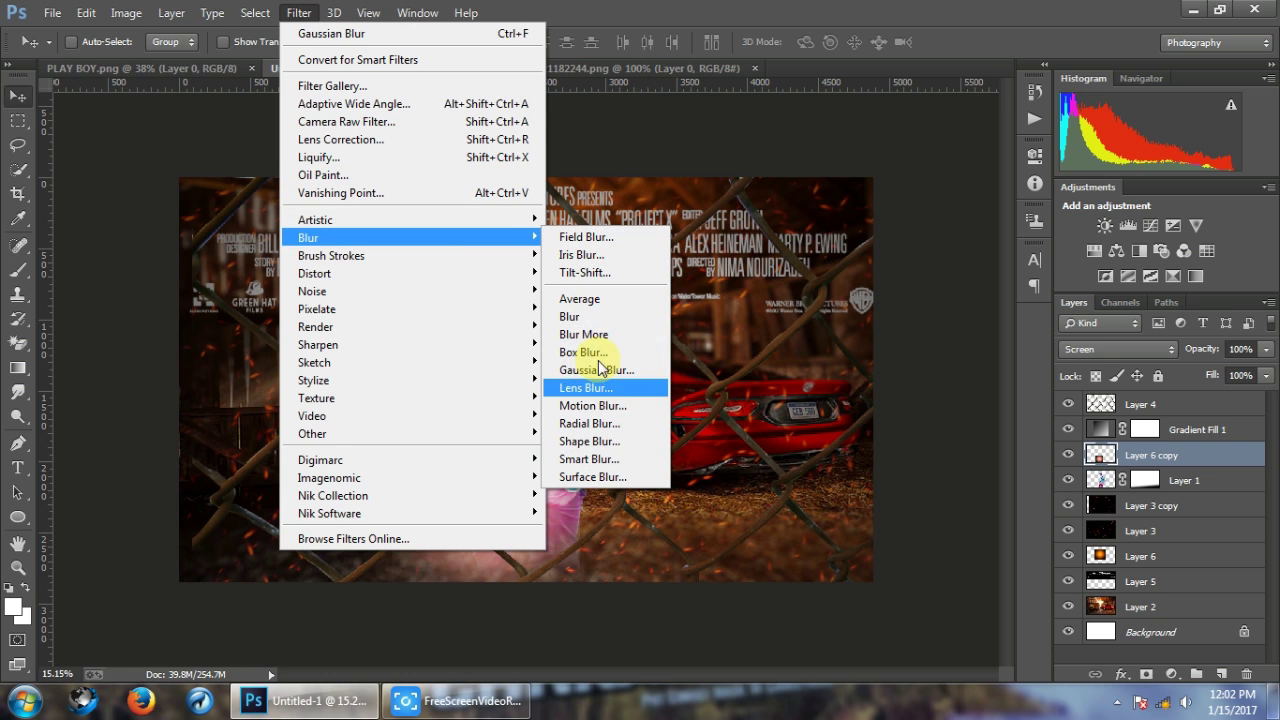
{"action": "left_click", "coordinate": [596, 370]}
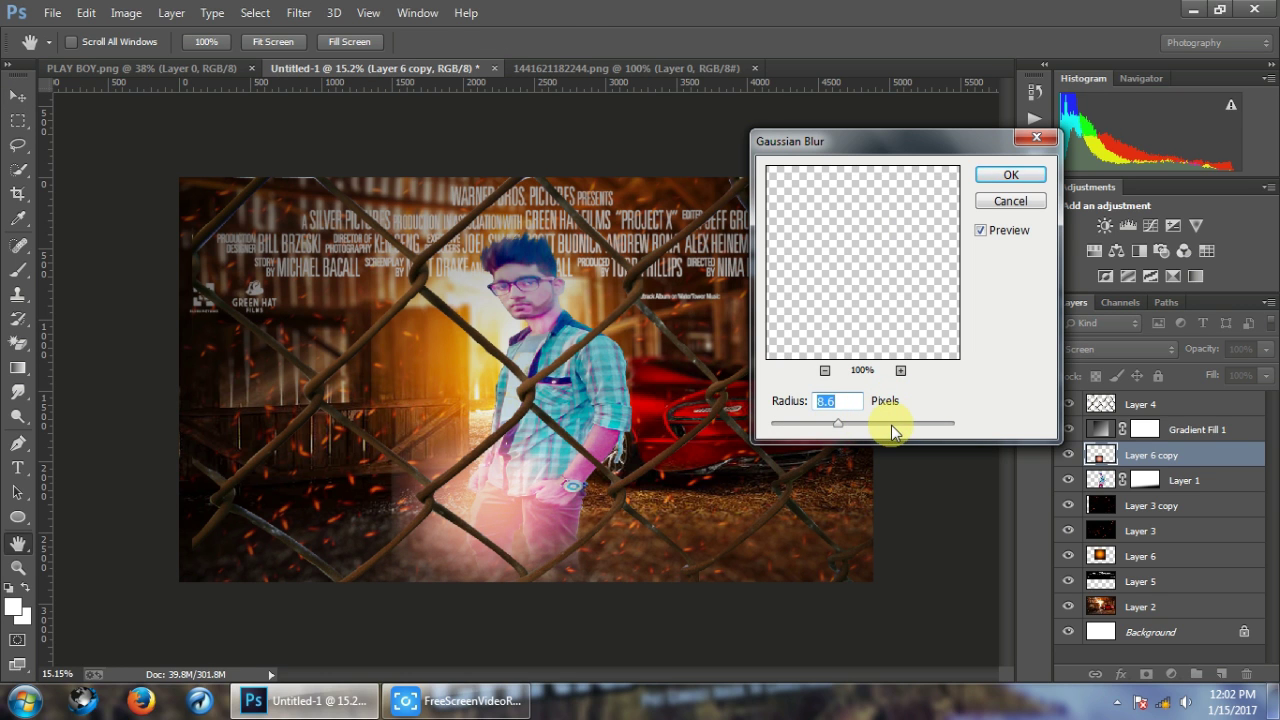
{"action": "left_click_drag", "start_coordinate": [891, 425], "coordinate": [878, 420]}
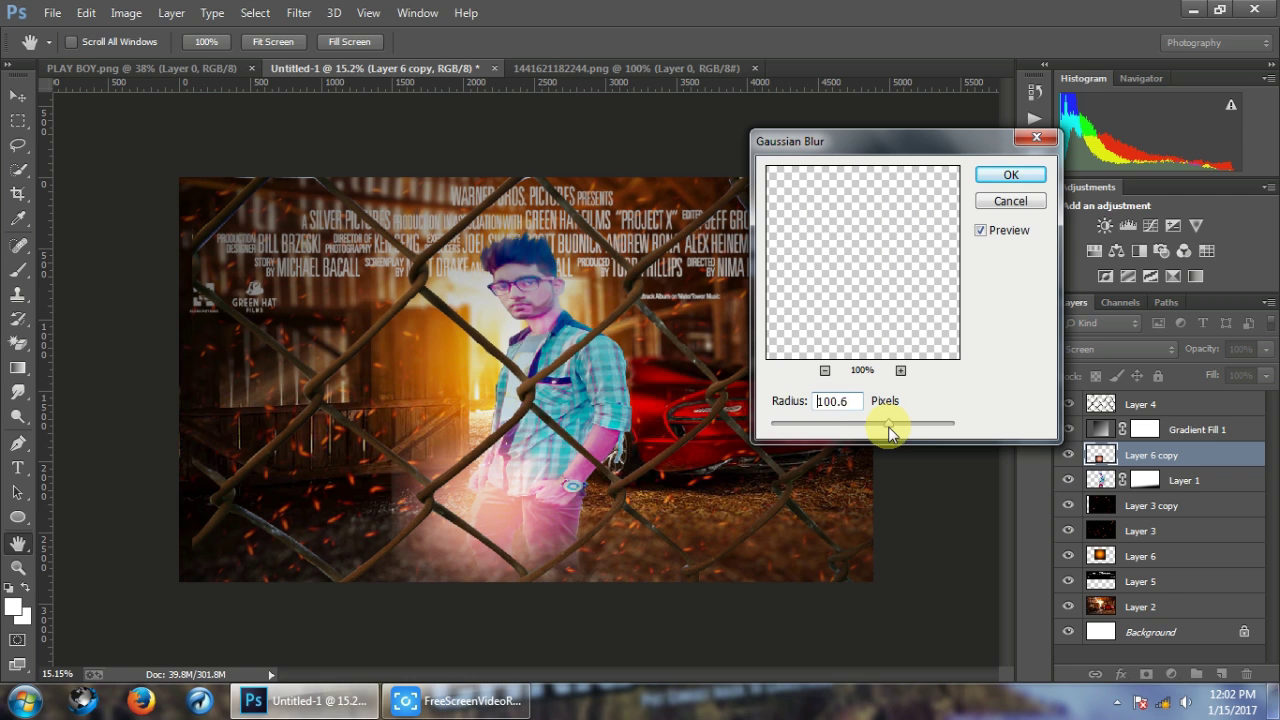
{"action": "left_click", "coordinate": [1011, 175]}
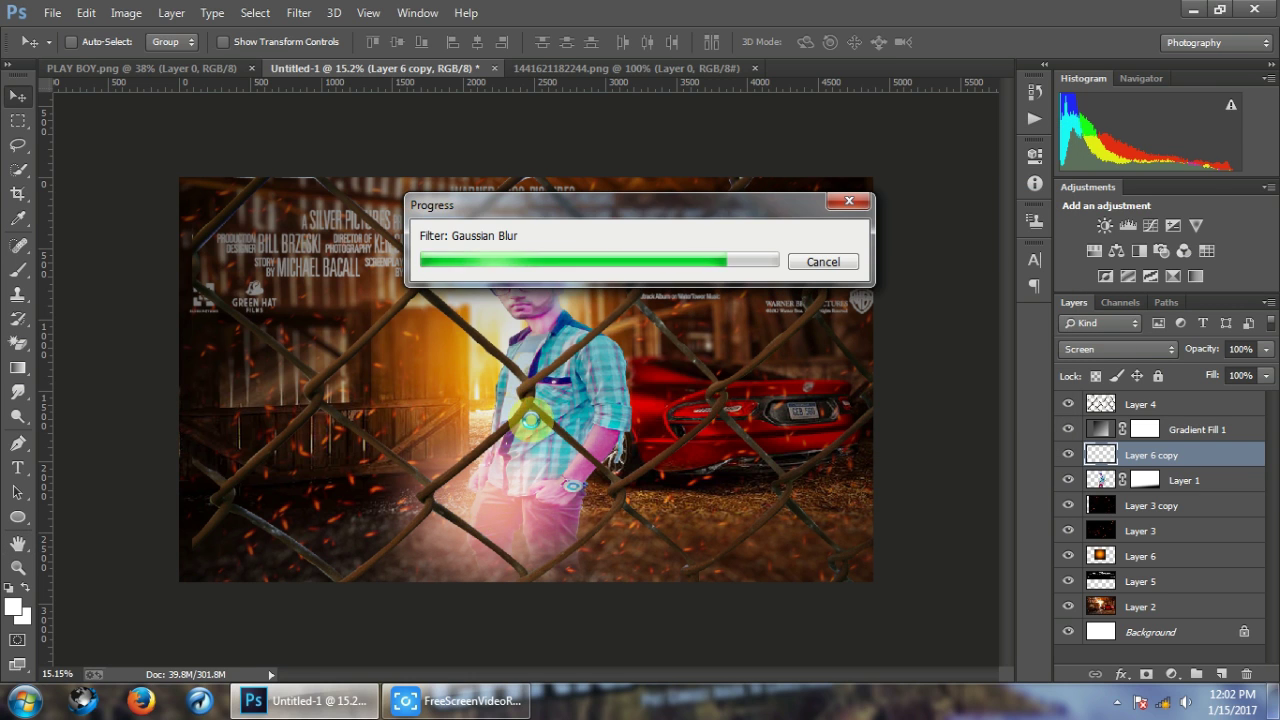
{"action": "mouse_move", "coordinate": [1094, 453]}
{"action": "left_mouse_down"}
{"action": "mouse_move", "coordinate": [1158, 403]}
{"action": "mouse_move", "coordinate": [1156, 430]}
{"action": "left_mouse_up"}
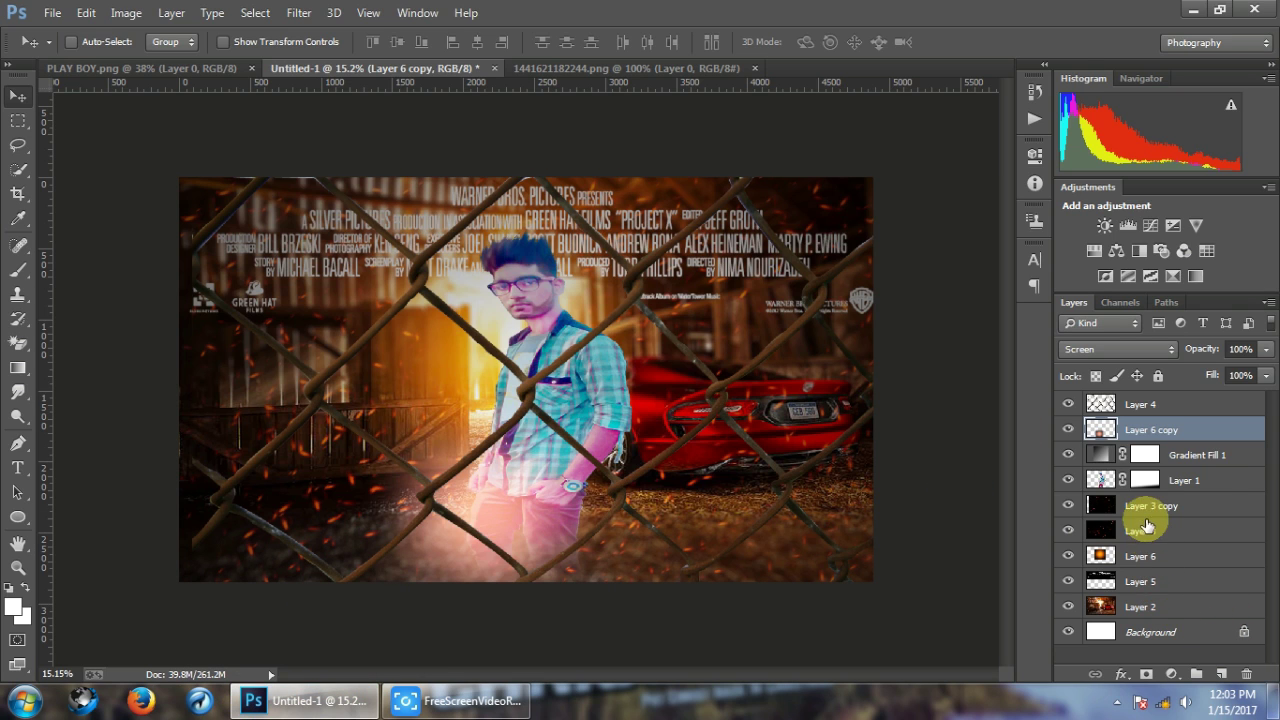
Copy the 1441621182244.png title layer into Untitled-1 as Layer 7, placed above Layer 4.
{"action": "left_click", "coordinate": [530, 67]}
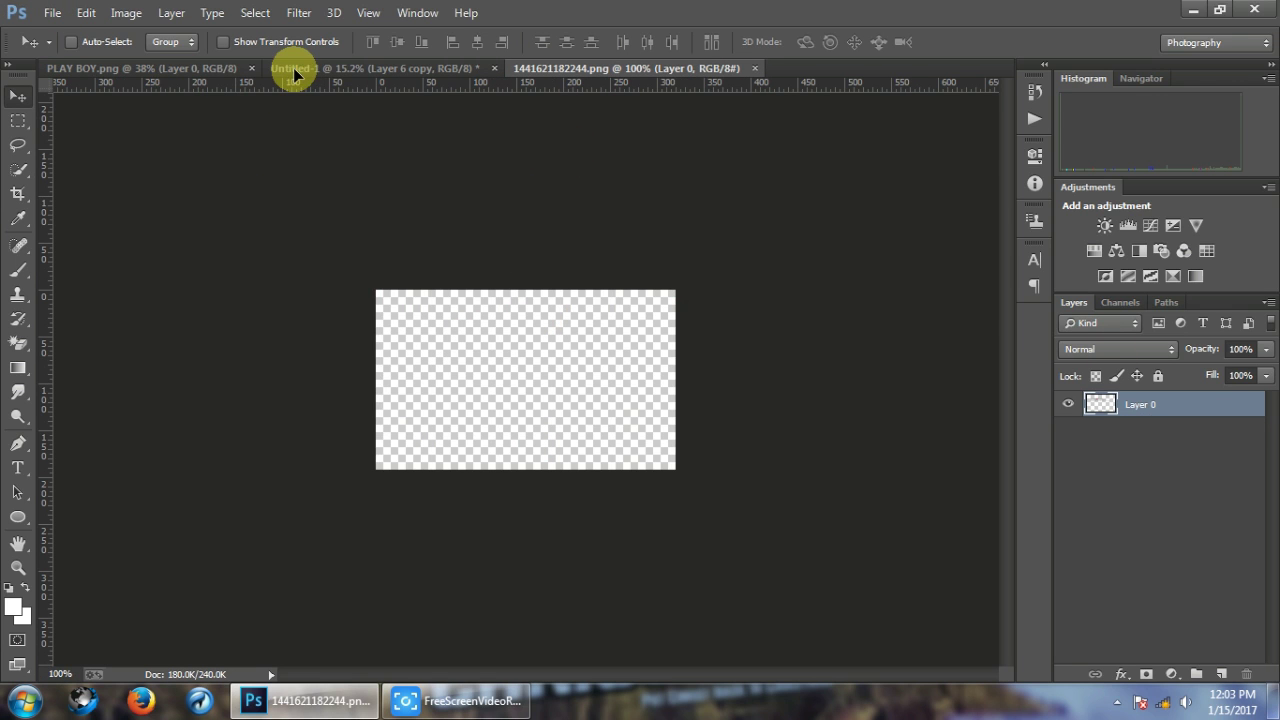
{"action": "left_click_drag", "start_coordinate": [278, 90], "coordinate": [447, 475]}
{"action": "left_click_drag", "start_coordinate": [519, 593], "coordinate": [520, 545]}
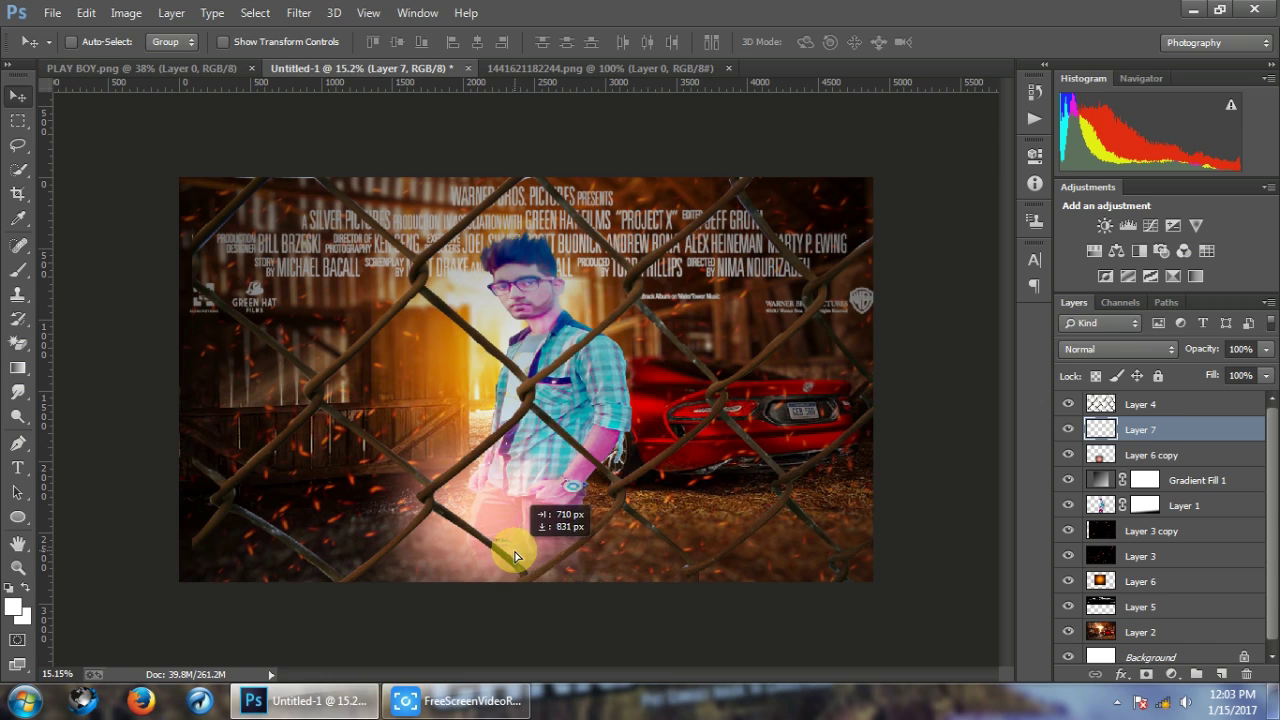
{"action": "left_click_drag", "start_coordinate": [1140, 429], "coordinate": [1140, 396]}
Scale and position the PLAYBOY title and tagline beneath the subject.
{"action": "key", "text": "ctrl+t"}
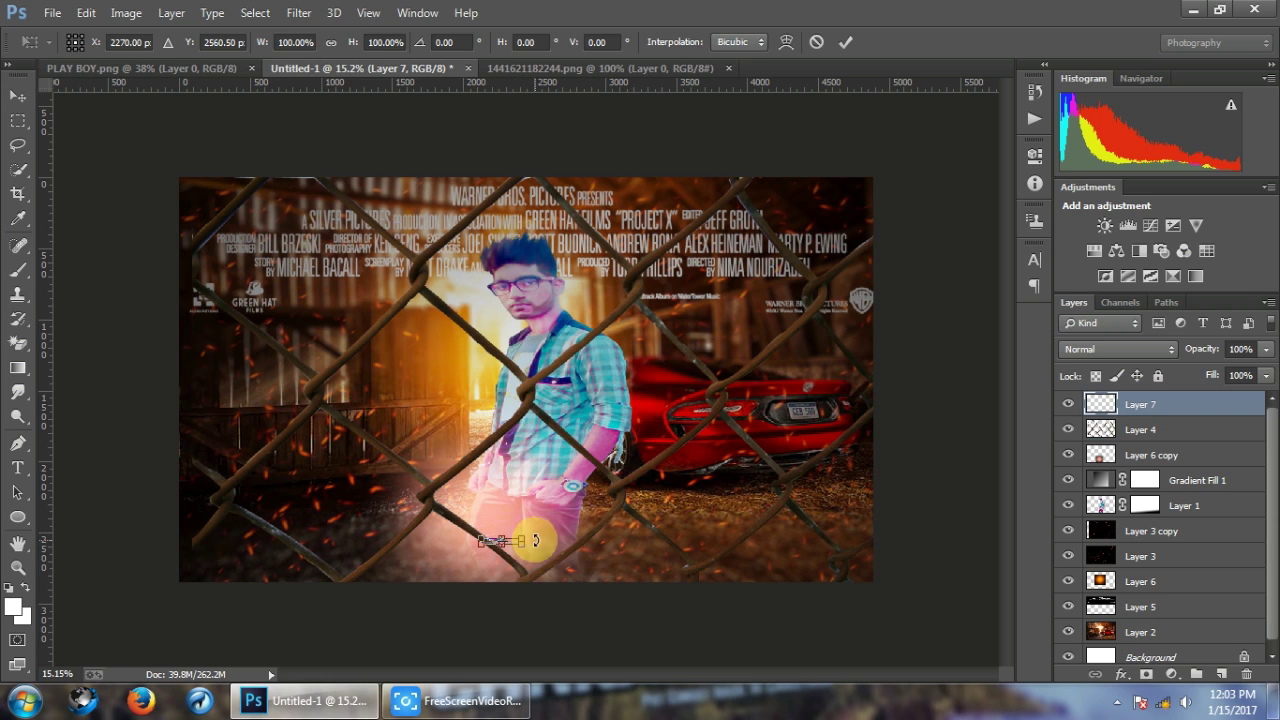
{"action": "left_click_drag", "start_coordinate": [521, 548], "coordinate": [640, 600]}
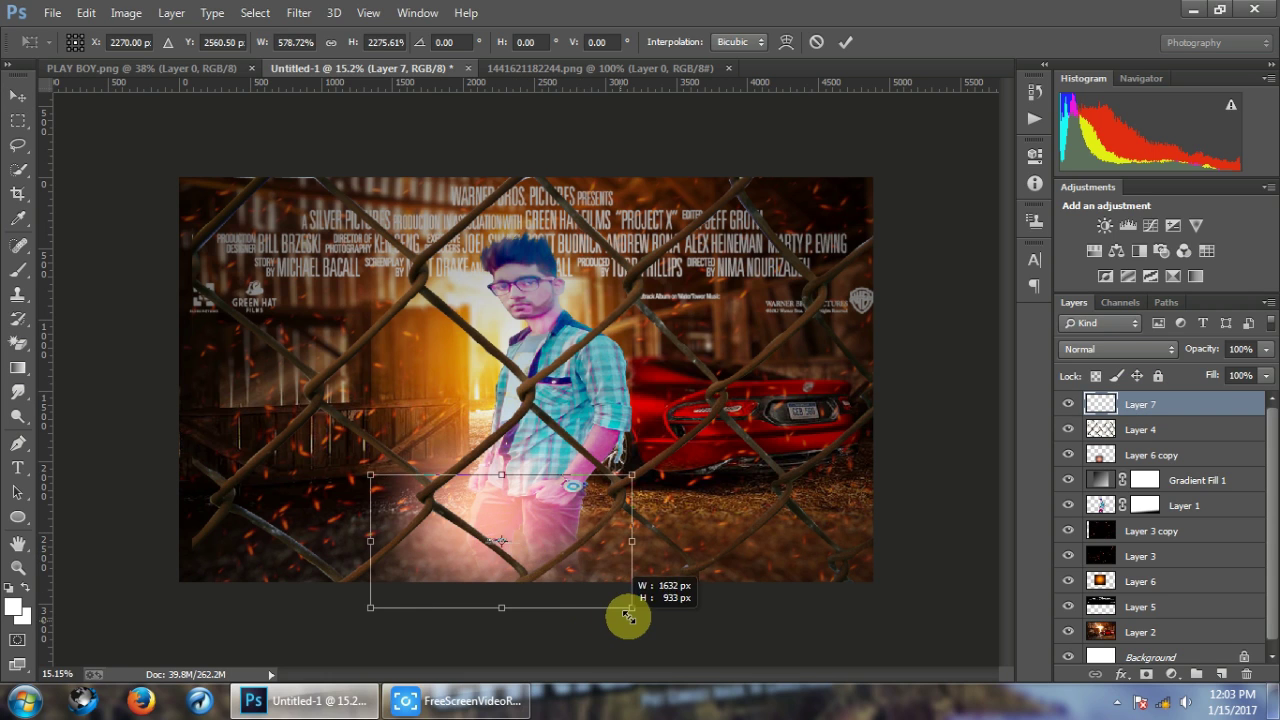
{"action": "key", "text": "Return"}
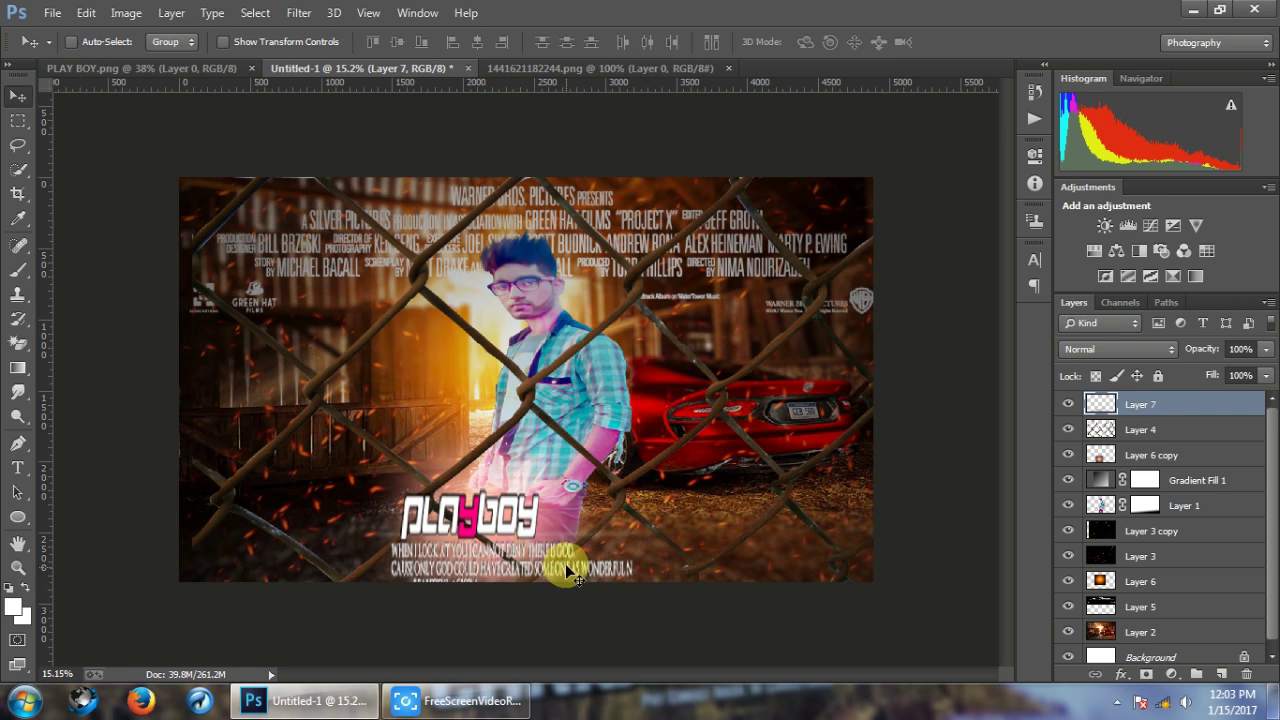
{"action": "left_click_drag", "start_coordinate": [563, 562], "coordinate": [635, 532]}
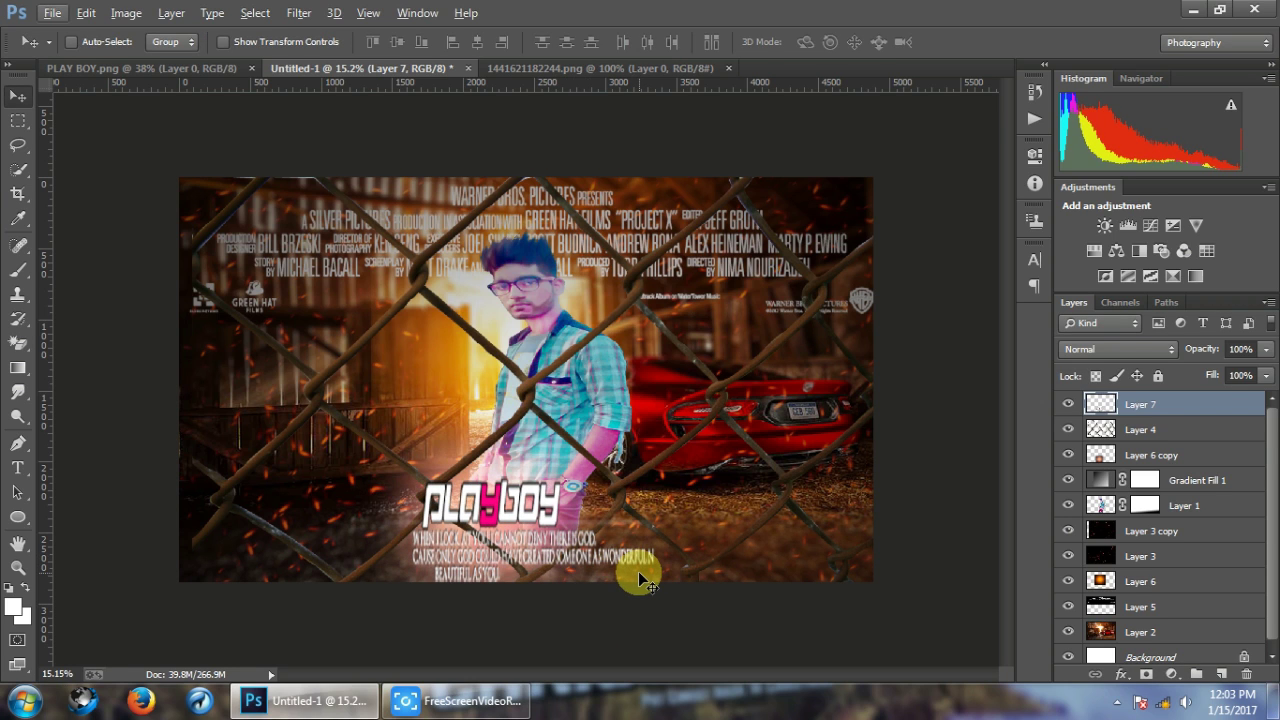
{"action": "key", "text": "ctrl+t"}
{"action": "mouse_move", "coordinate": [659, 581]}
{"action": "left_mouse_down"}
{"action": "mouse_move", "coordinate": [647, 562]}
{"action": "mouse_move", "coordinate": [697, 570]}
{"action": "left_mouse_up"}
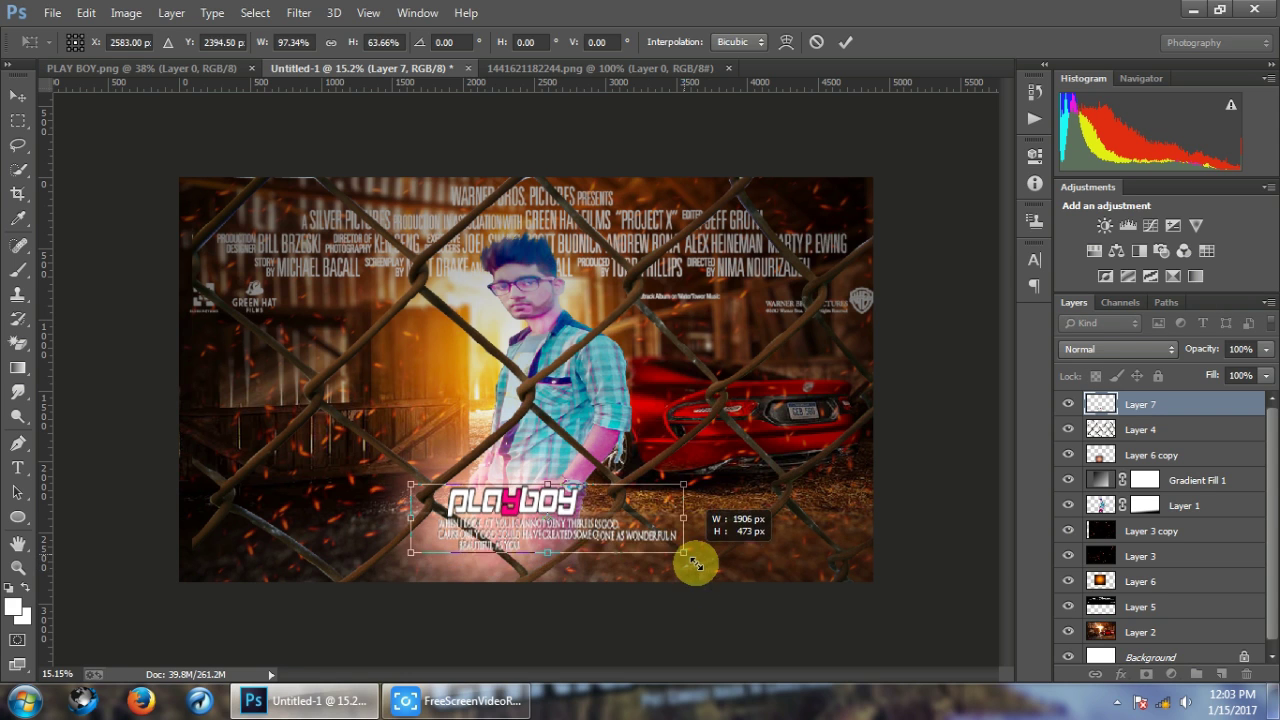
{"action": "key", "text": "Return"}
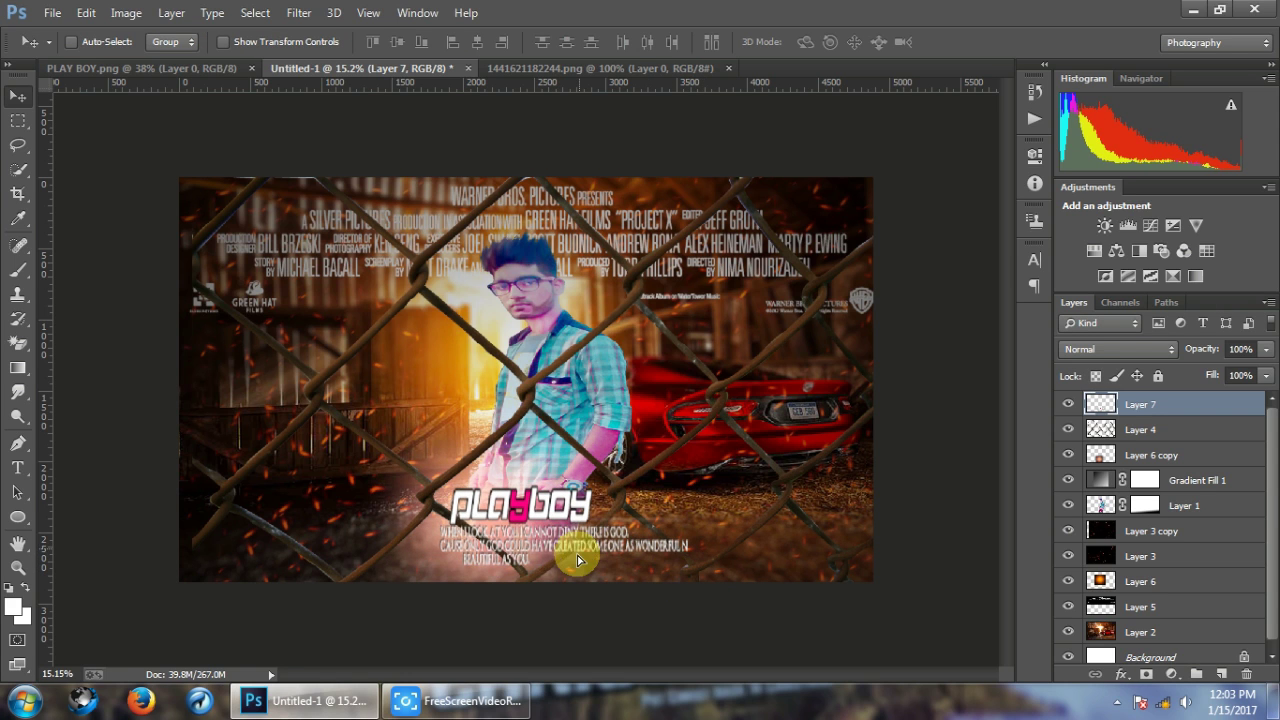
{"action": "mouse_move", "coordinate": [580, 551]}
{"action": "left_mouse_down"}
{"action": "mouse_move", "coordinate": [628, 568]}
{"action": "mouse_move", "coordinate": [610, 576]}
{"action": "left_mouse_up"}
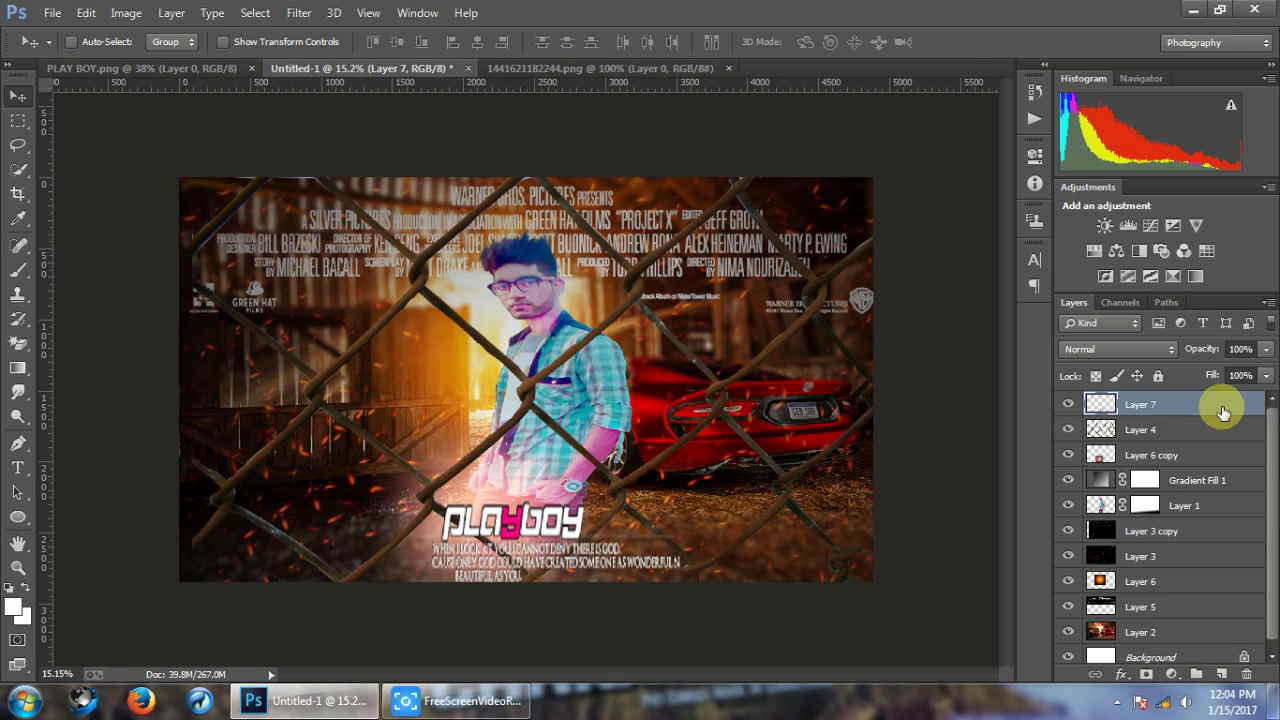
Add a new empty Layer 8 above Layer 7 and open Image > Apply Image.
{"action": "left_click", "coordinate": [1221, 673]}
{"action": "left_click", "coordinate": [126, 12]}
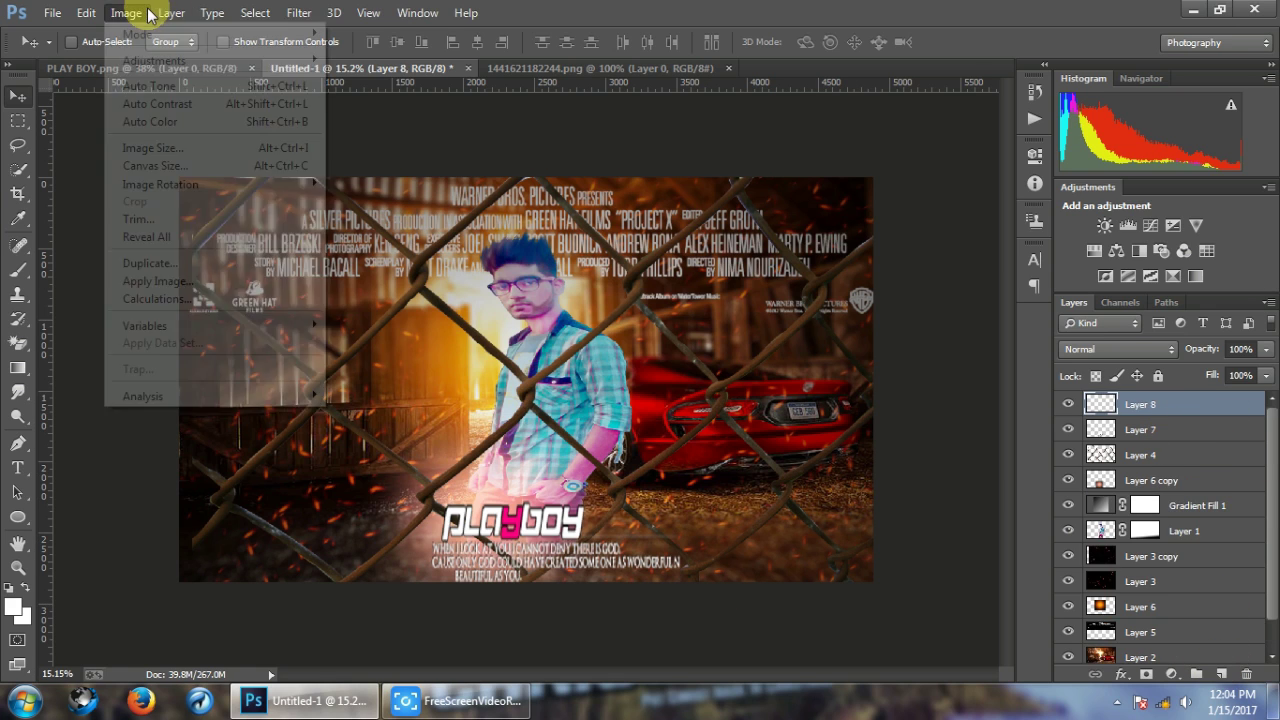
{"action": "left_click", "coordinate": [186, 281]}
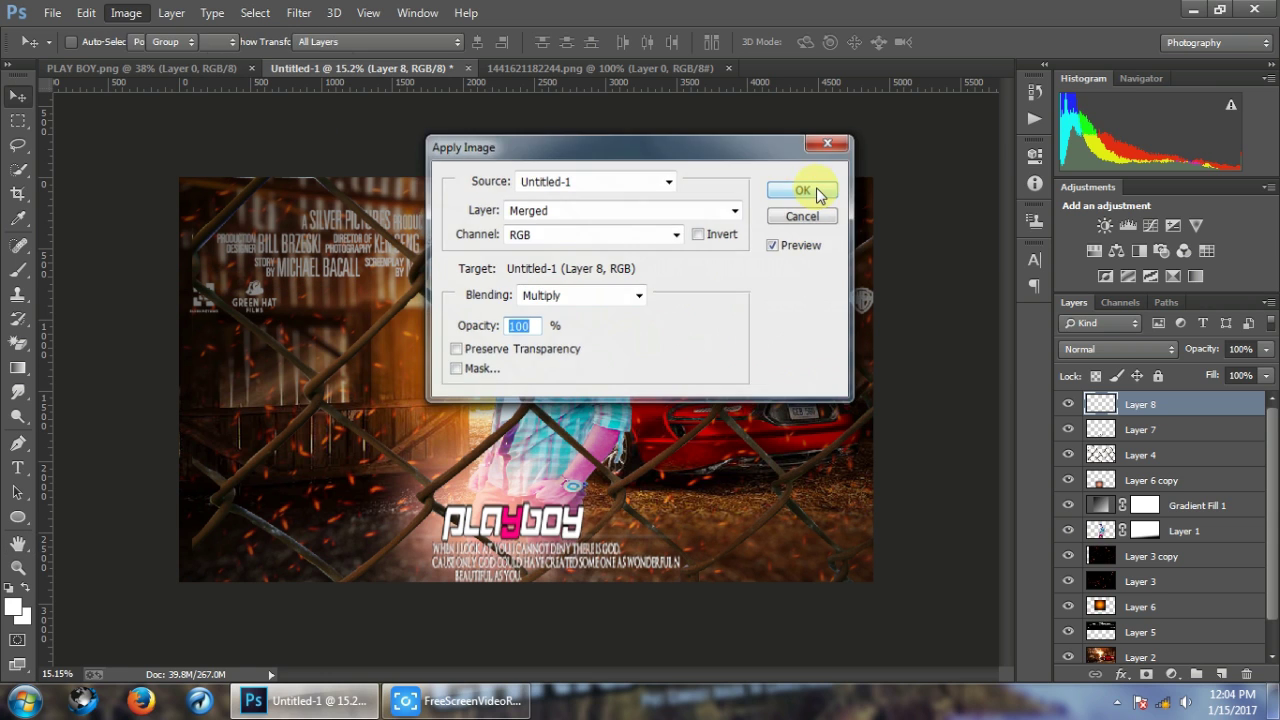
Stamp the visible poster onto Layer 8, then draw a Camera Raw radial filter around the man.
{"action": "left_click", "coordinate": [814, 188]}
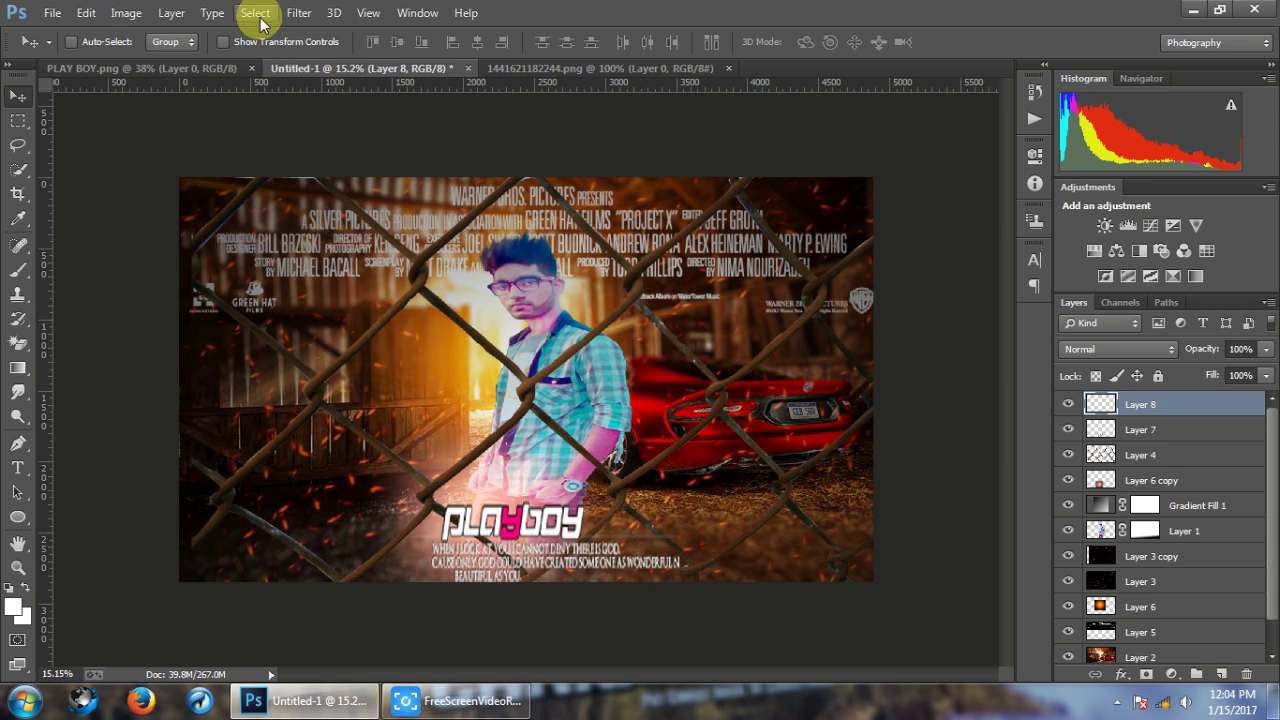
{"action": "left_click", "coordinate": [308, 12]}
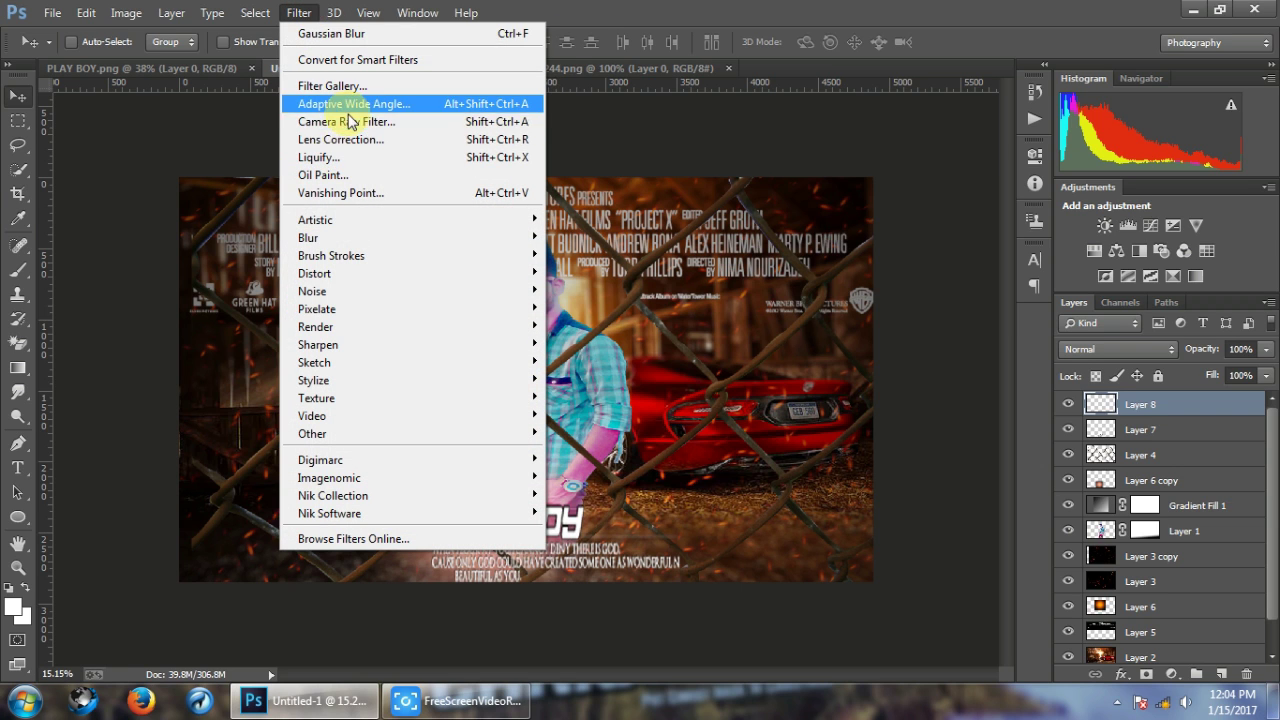
{"action": "left_click", "coordinate": [347, 120]}
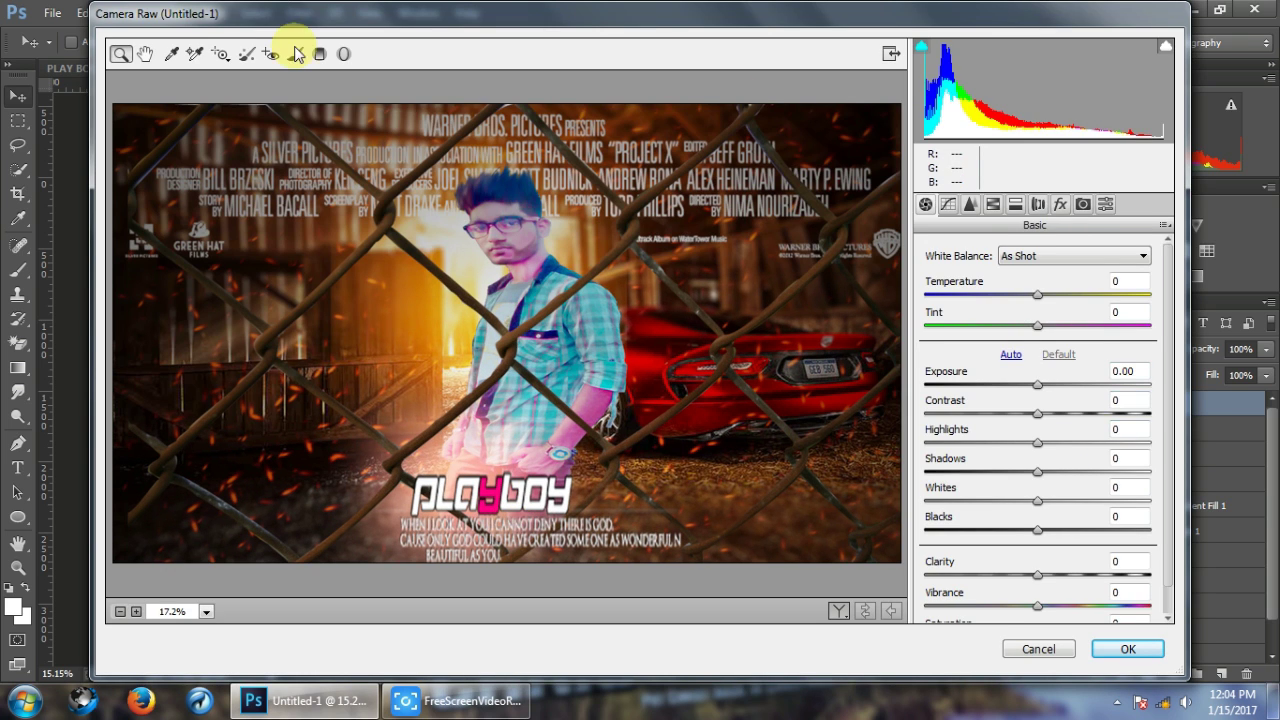
{"action": "left_click", "coordinate": [295, 54]}
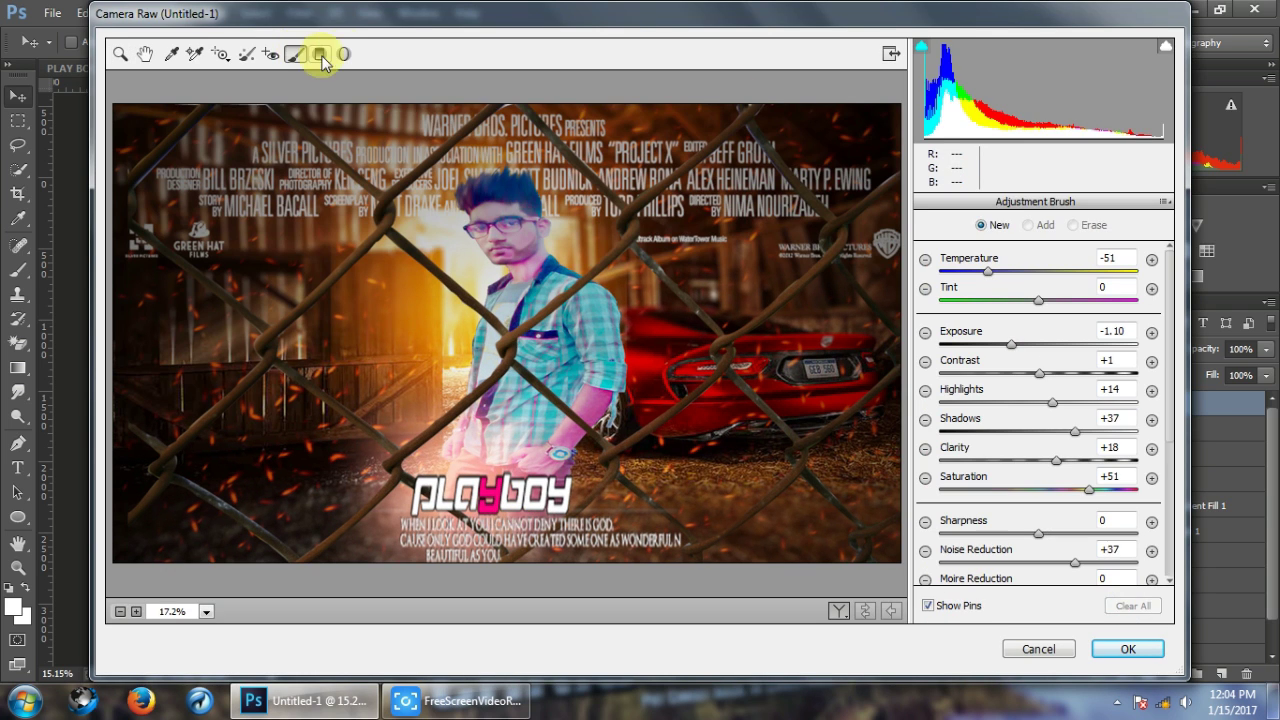
{"action": "left_click", "coordinate": [344, 54]}
{"action": "left_click_drag", "start_coordinate": [476, 170], "coordinate": [600, 314]}
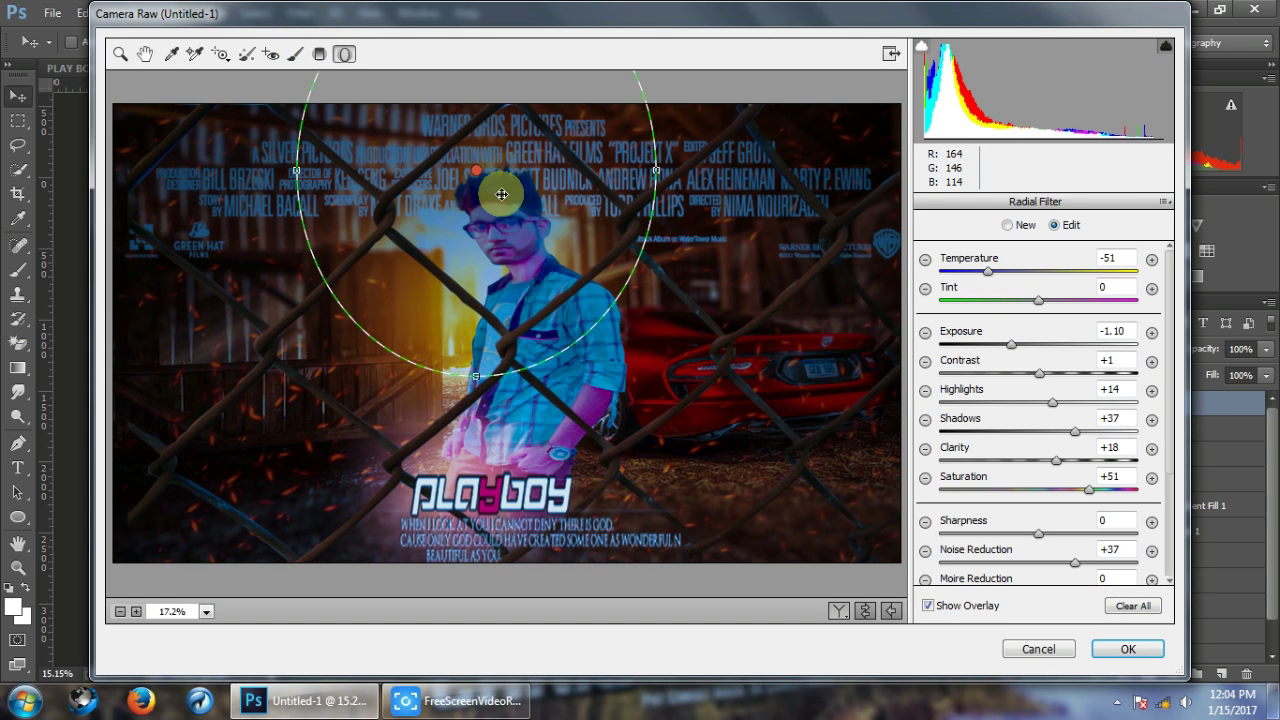
{"action": "left_click_drag", "start_coordinate": [517, 268], "coordinate": [540, 441]}
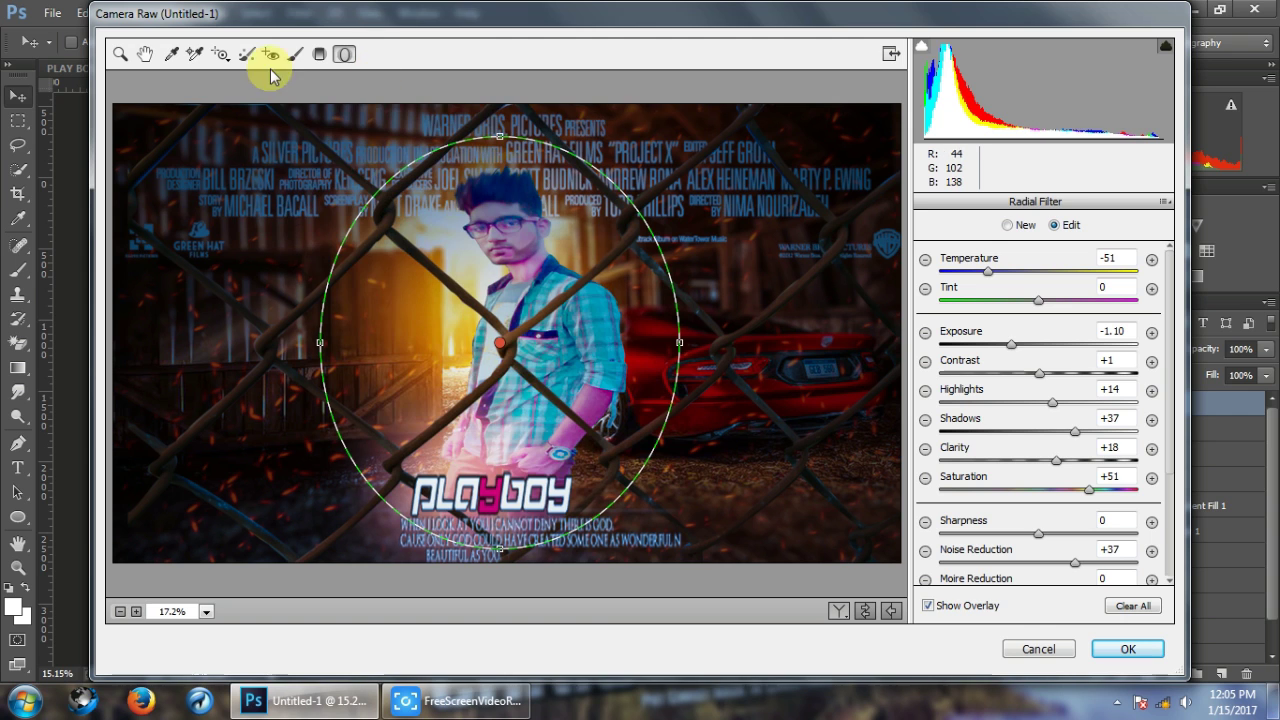
Set the radial filter to exposure -0.40 and clarity +53, and apply it.
{"action": "left_click_drag", "start_coordinate": [1012, 344], "coordinate": [1029, 344]}
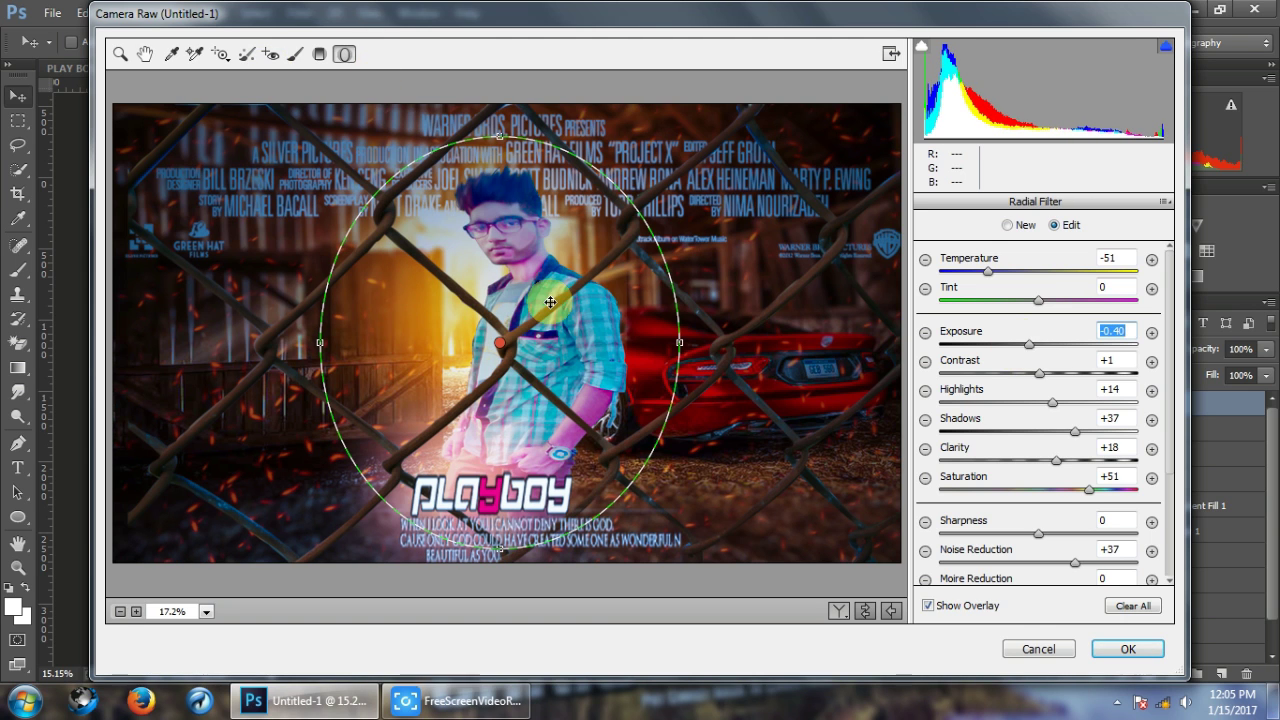
{"action": "scroll", "coordinate": [1080, 586], "scroll_direction": "down", "scroll_amount": 5}
{"action": "scroll", "coordinate": [1043, 409], "scroll_direction": "down", "scroll_amount": 1}
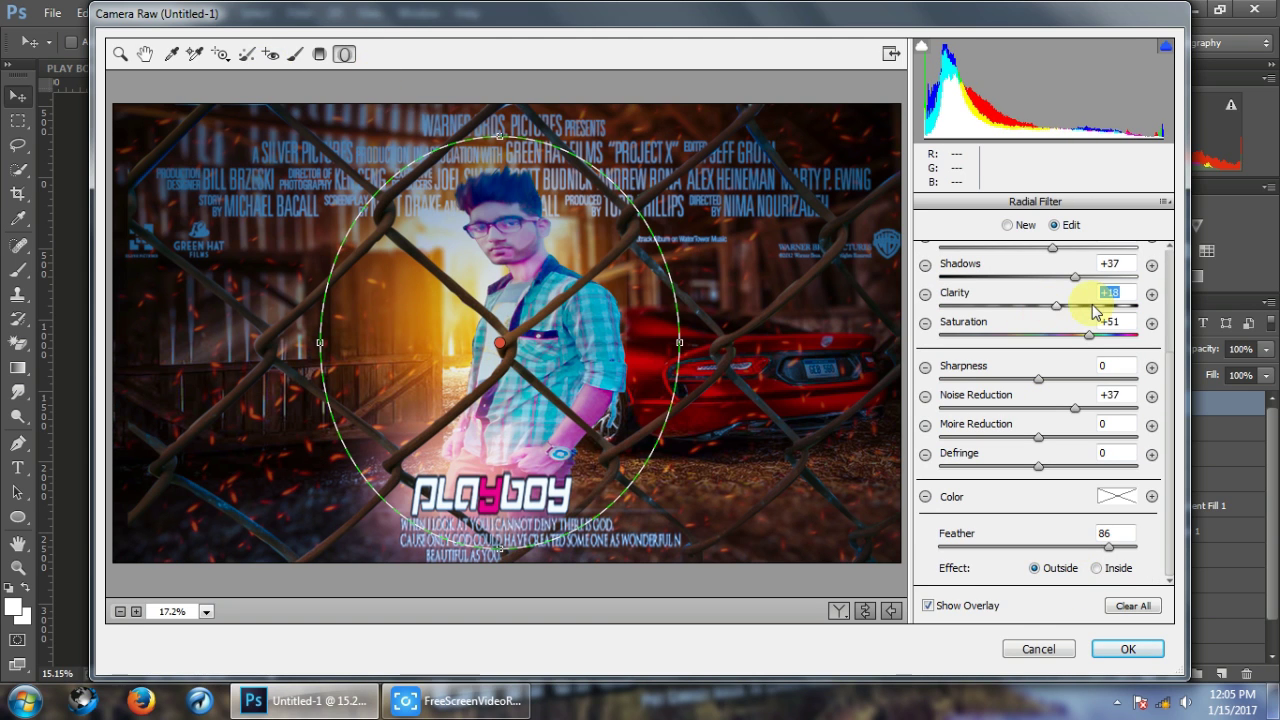
{"action": "type", "text": "53"}
{"action": "key", "text": "Return"}
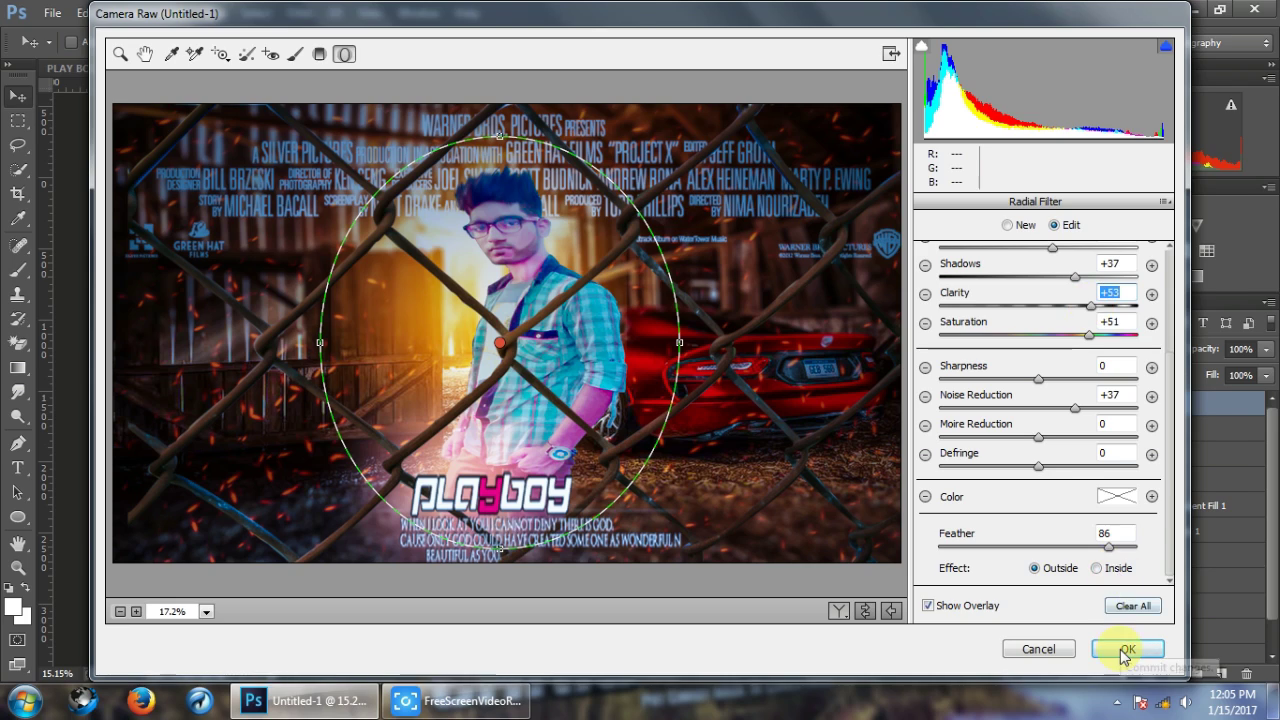
{"action": "left_click", "coordinate": [1125, 650]}
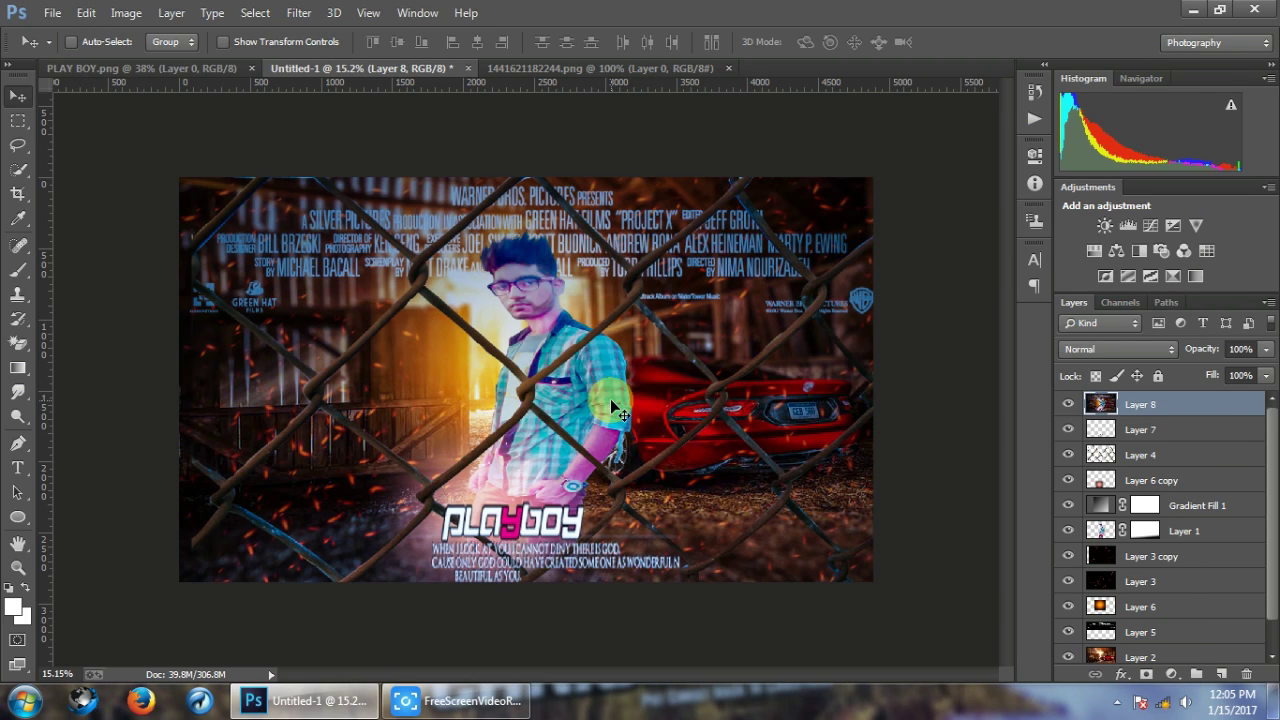
Show and hide the History panel to review recent edits, then open the Filter menu.
{"action": "scroll", "coordinate": [610, 398], "scroll_direction": "up", "scroll_amount": 5}
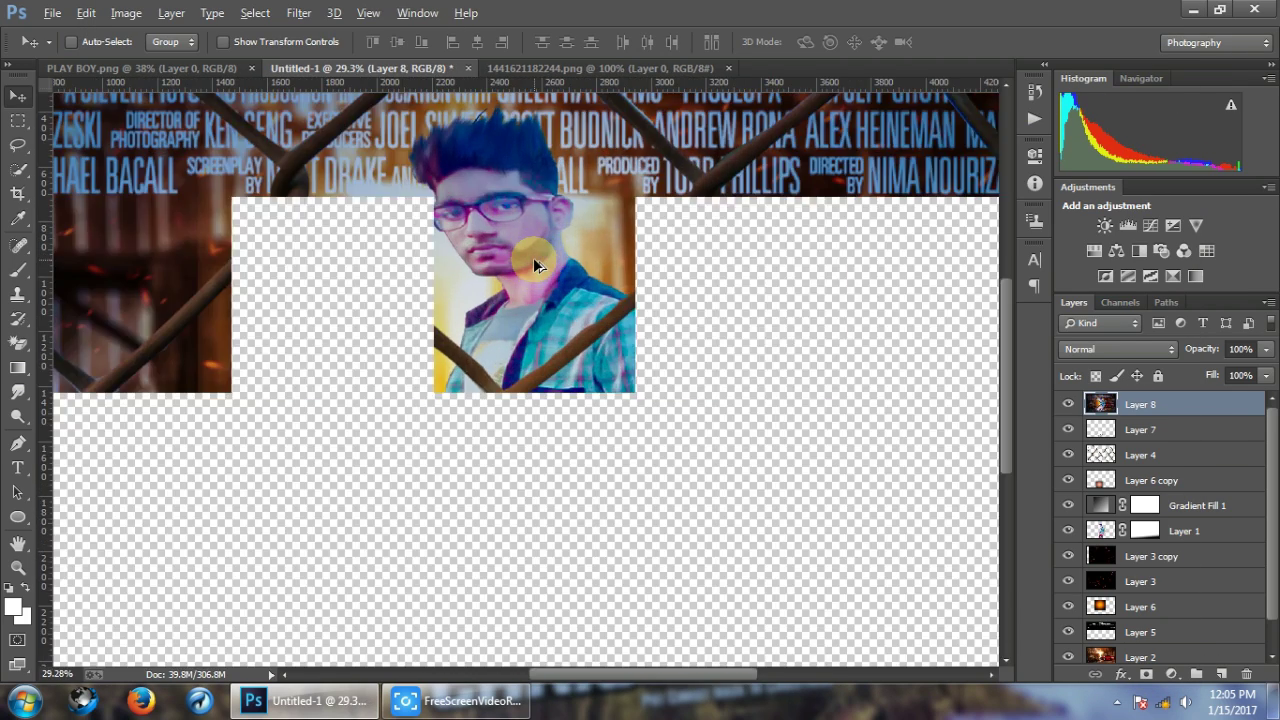
{"action": "scroll", "coordinate": [533, 257], "scroll_direction": "down", "scroll_amount": 4}
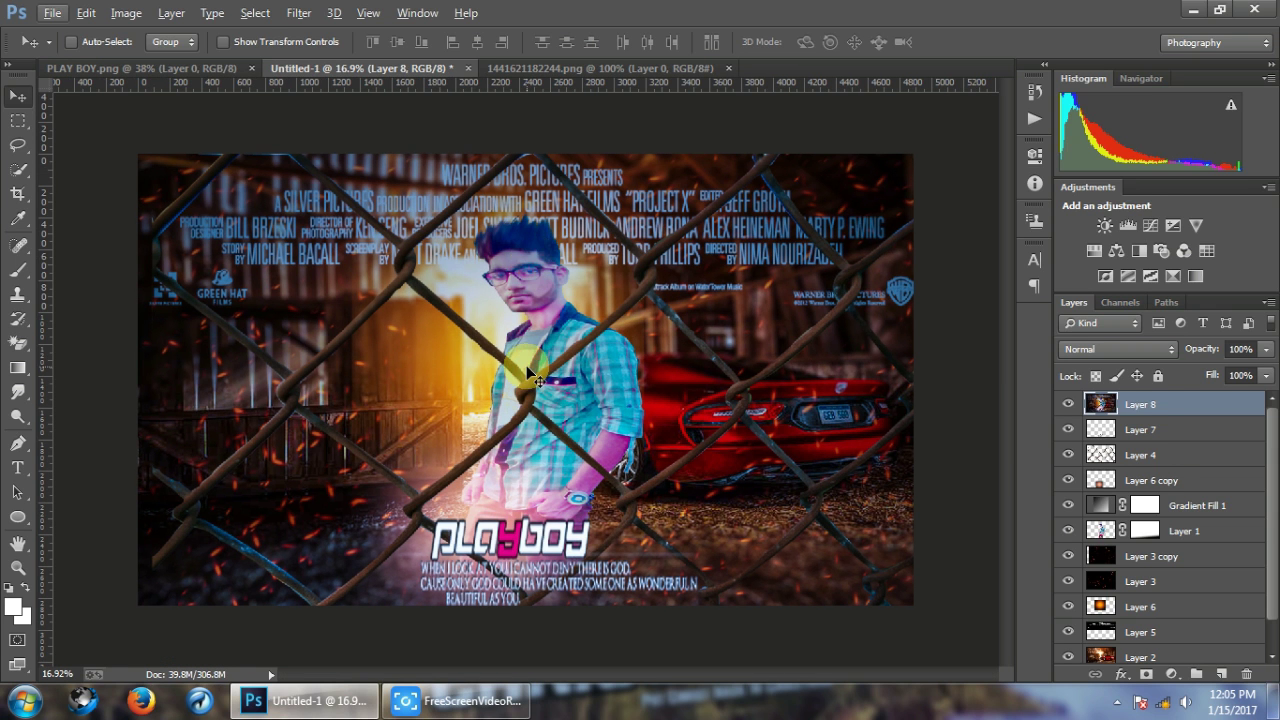
{"action": "left_click", "coordinate": [1035, 93]}
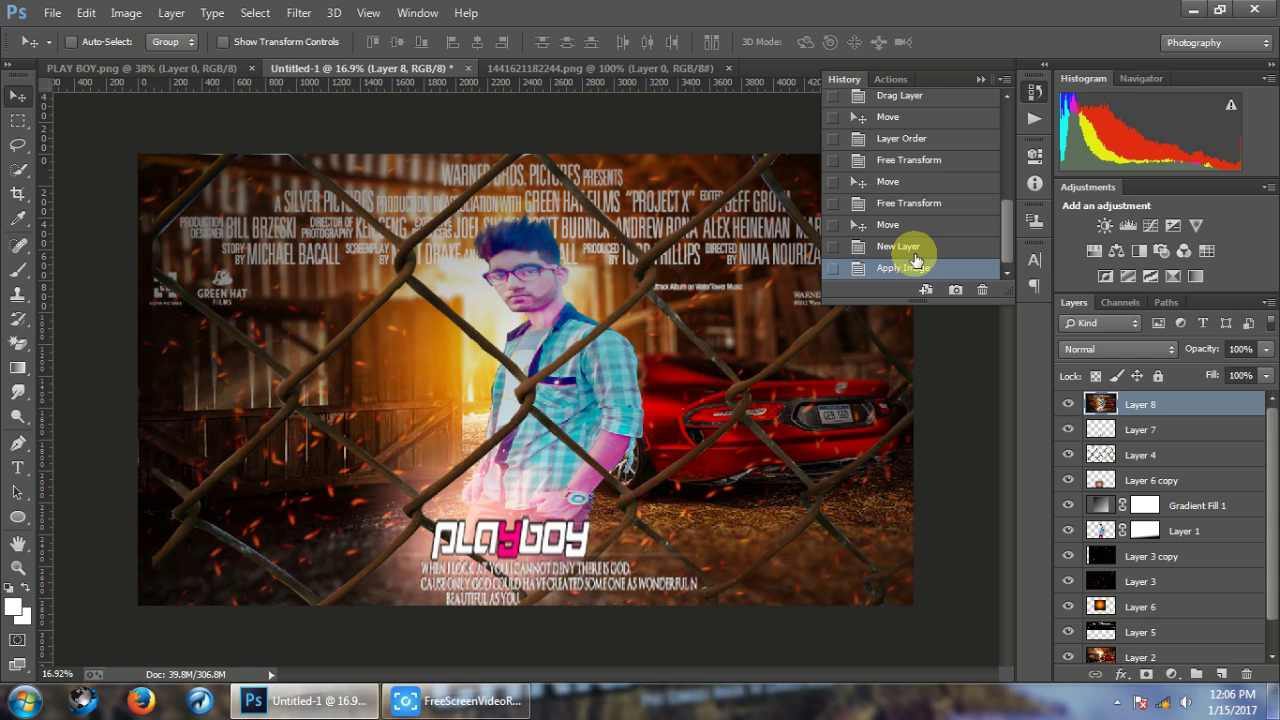
{"action": "left_click", "coordinate": [982, 79]}
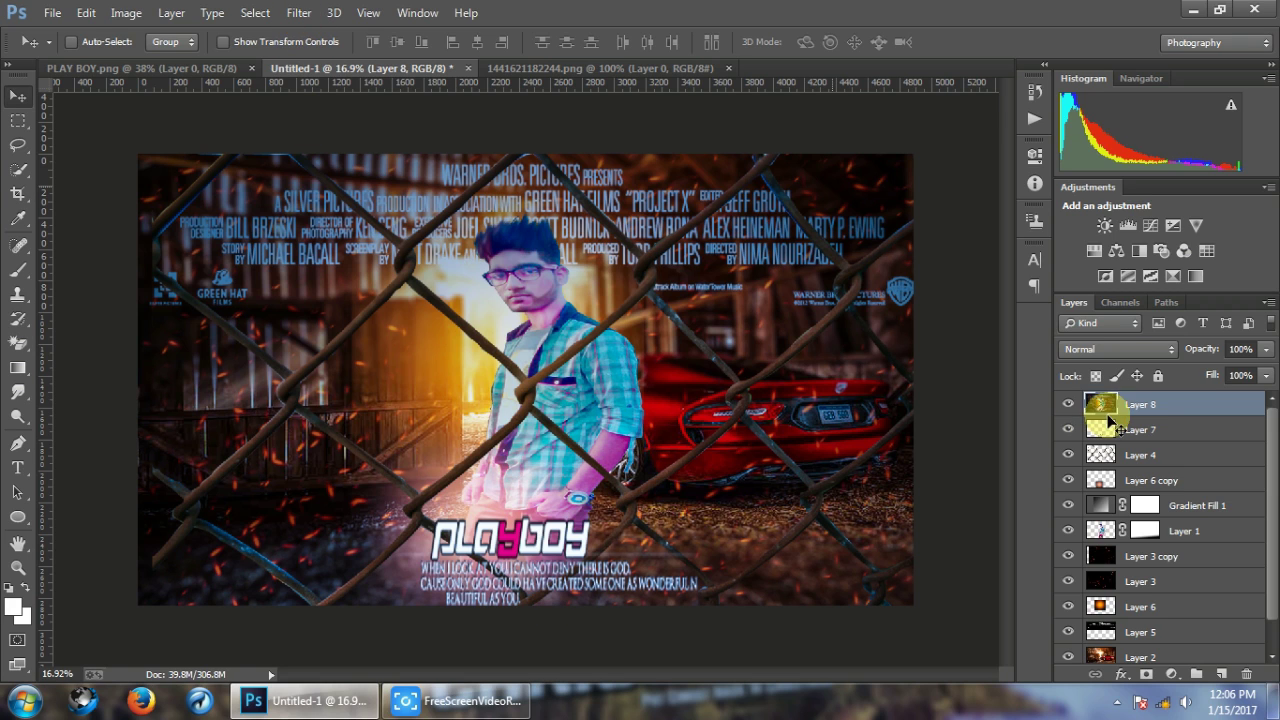
{"action": "left_click", "coordinate": [301, 13]}
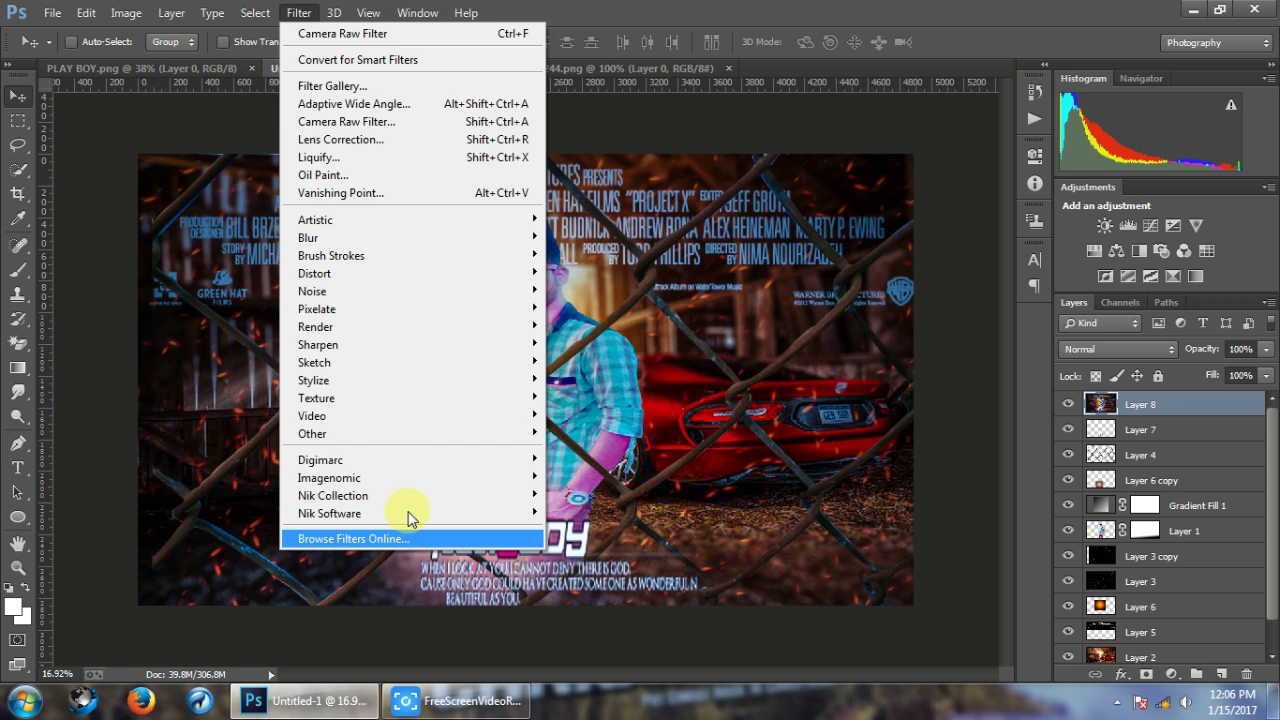
Apply Color Efex Pro 3.0 Foliage with Enhance Foliage 64% and method 3.
{"action": "mouse_move", "coordinate": [330, 513]}
{"action": "left_click", "coordinate": [619, 513]}
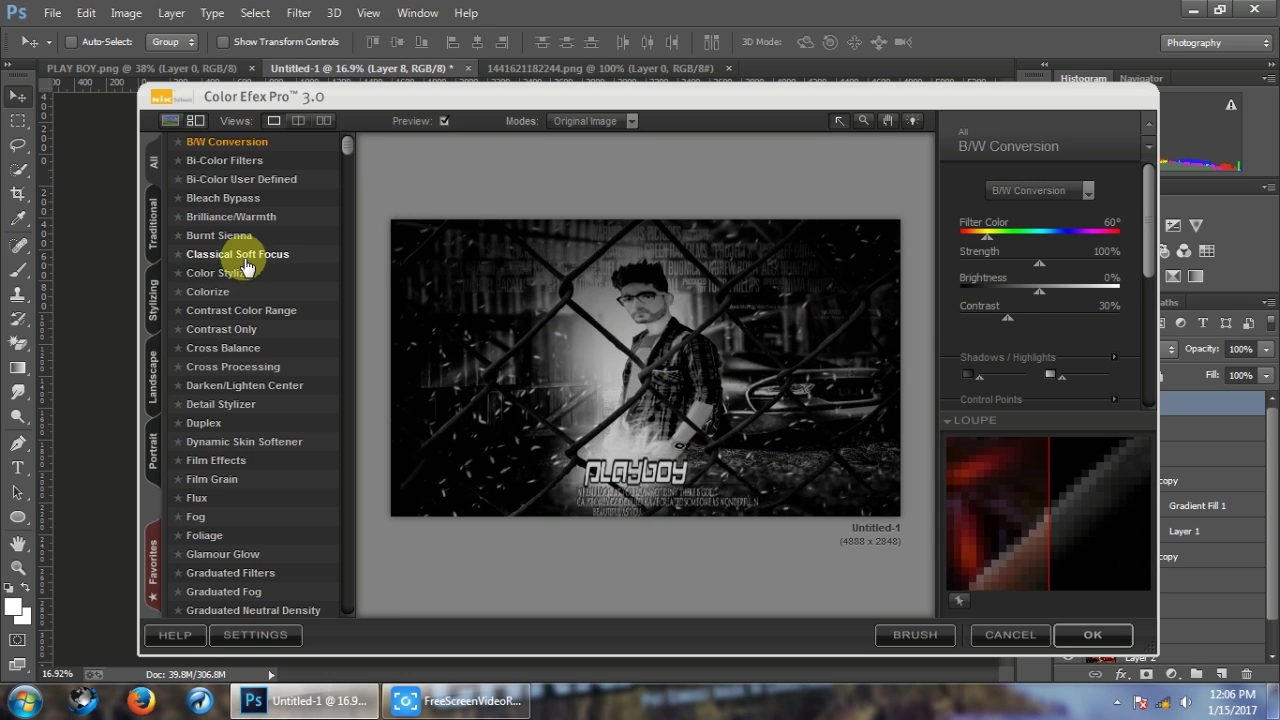
{"action": "left_click", "coordinate": [245, 258]}
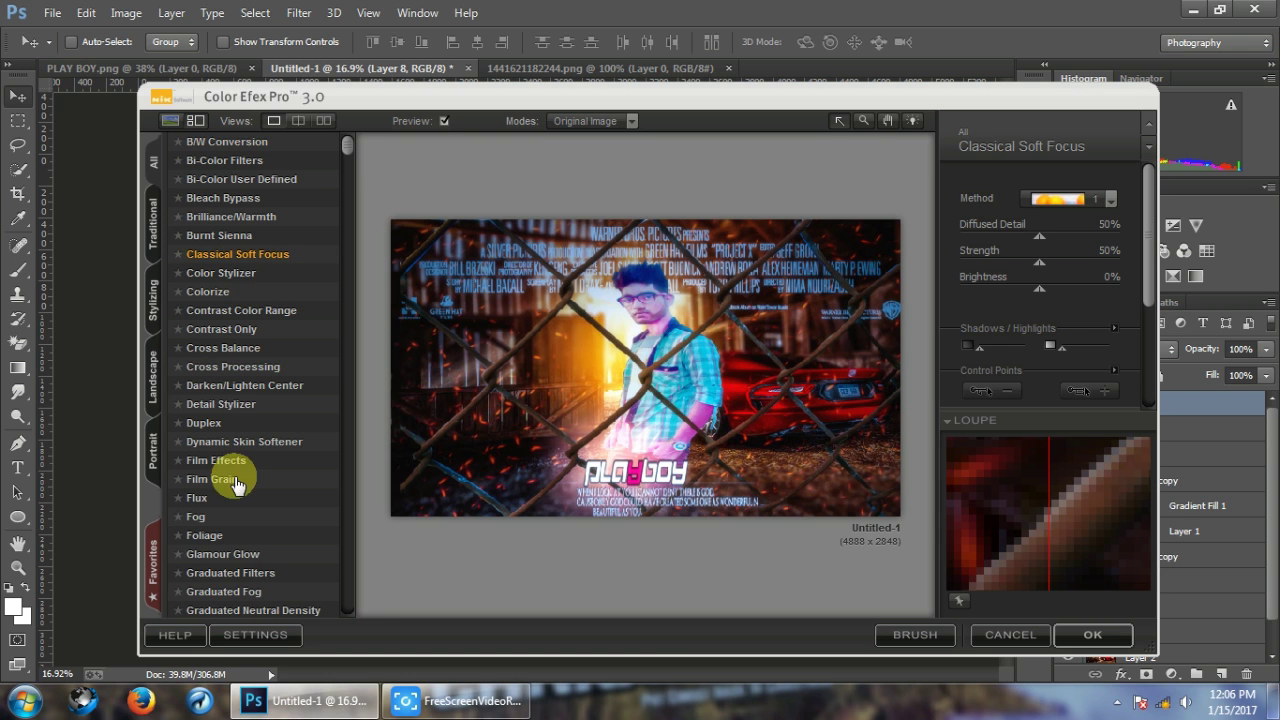
{"action": "left_click", "coordinate": [198, 538]}
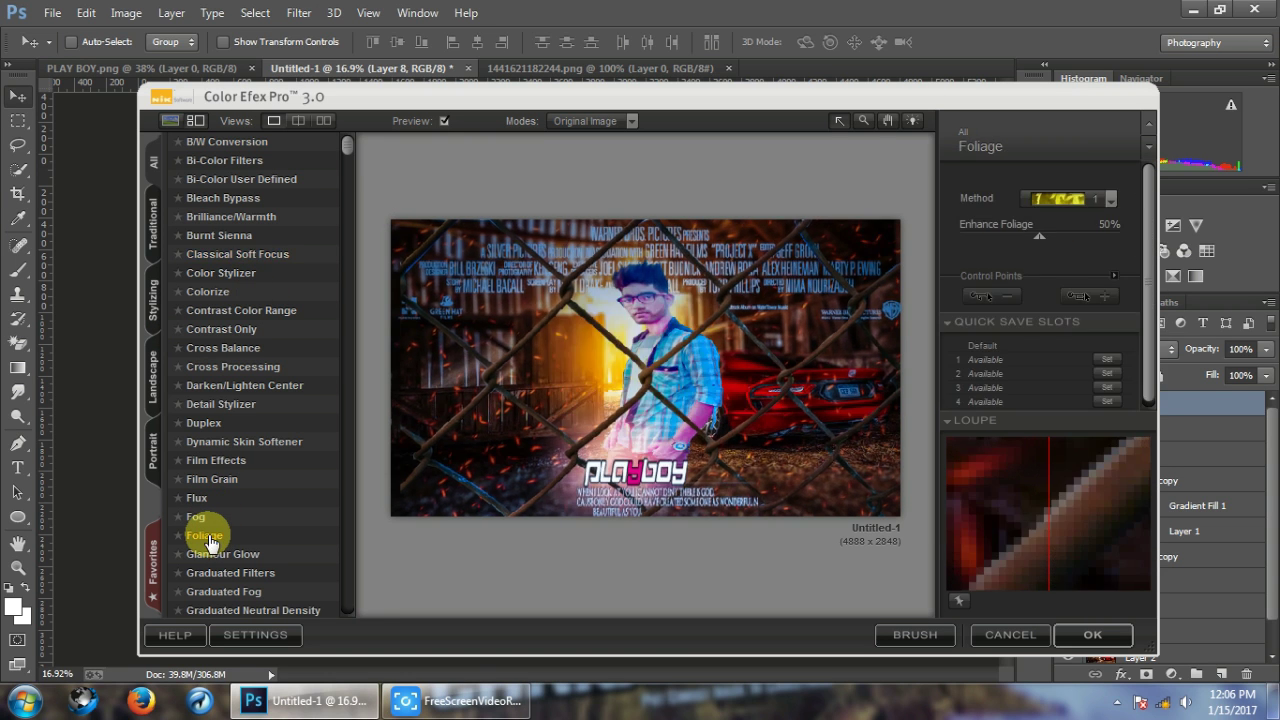
{"action": "left_click_drag", "start_coordinate": [1038, 238], "coordinate": [1062, 232]}
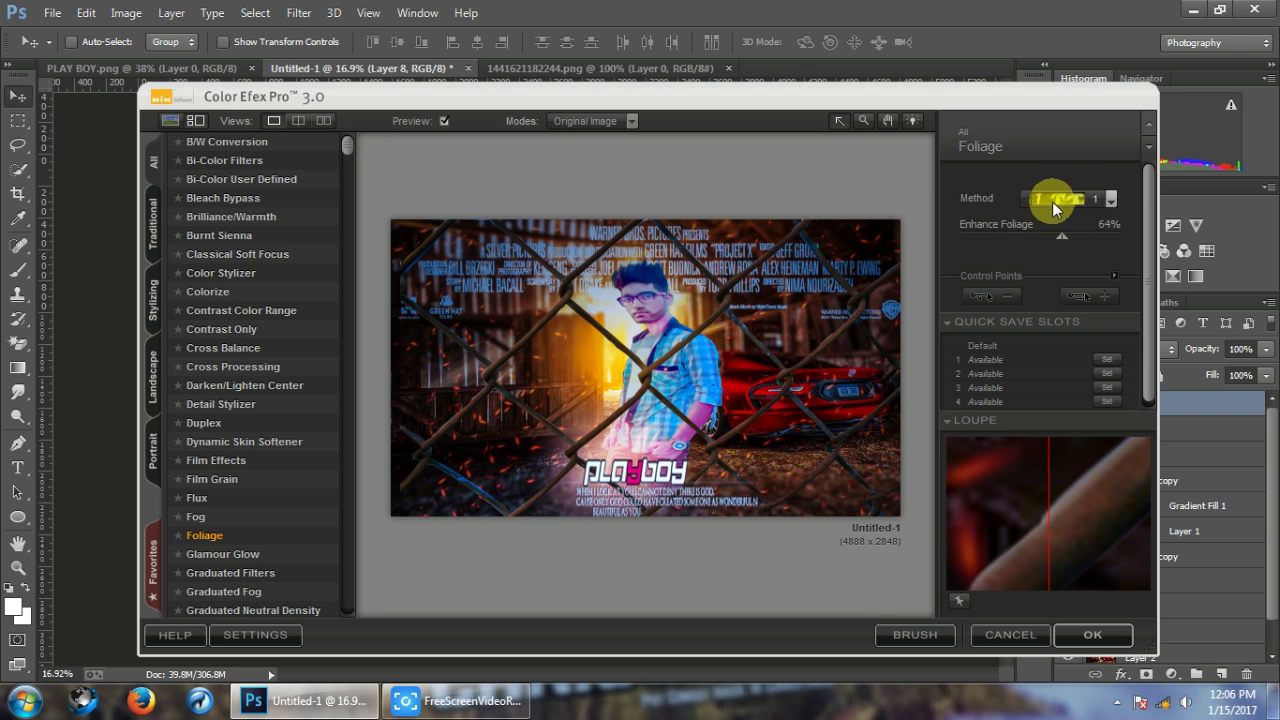
{"action": "left_click", "coordinate": [1052, 201]}
{"action": "left_click", "coordinate": [1055, 212]}
{"action": "left_click", "coordinate": [1057, 212]}
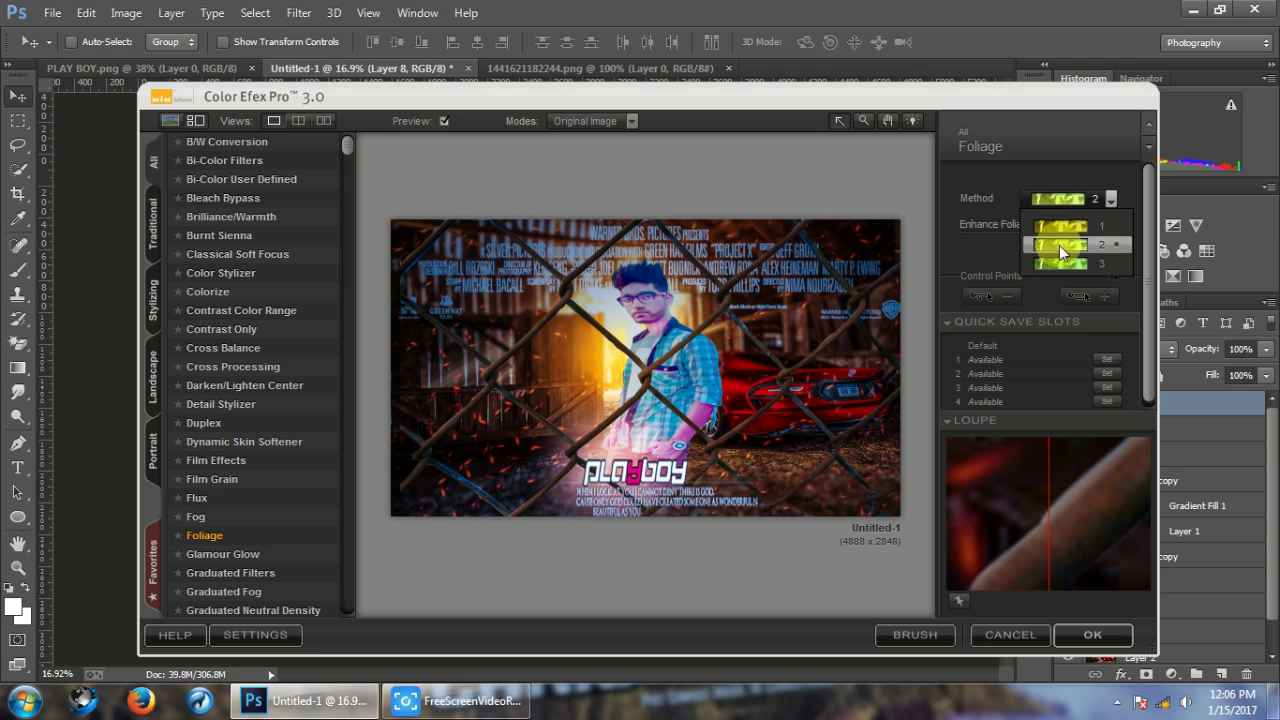
{"action": "left_click", "coordinate": [1059, 261]}
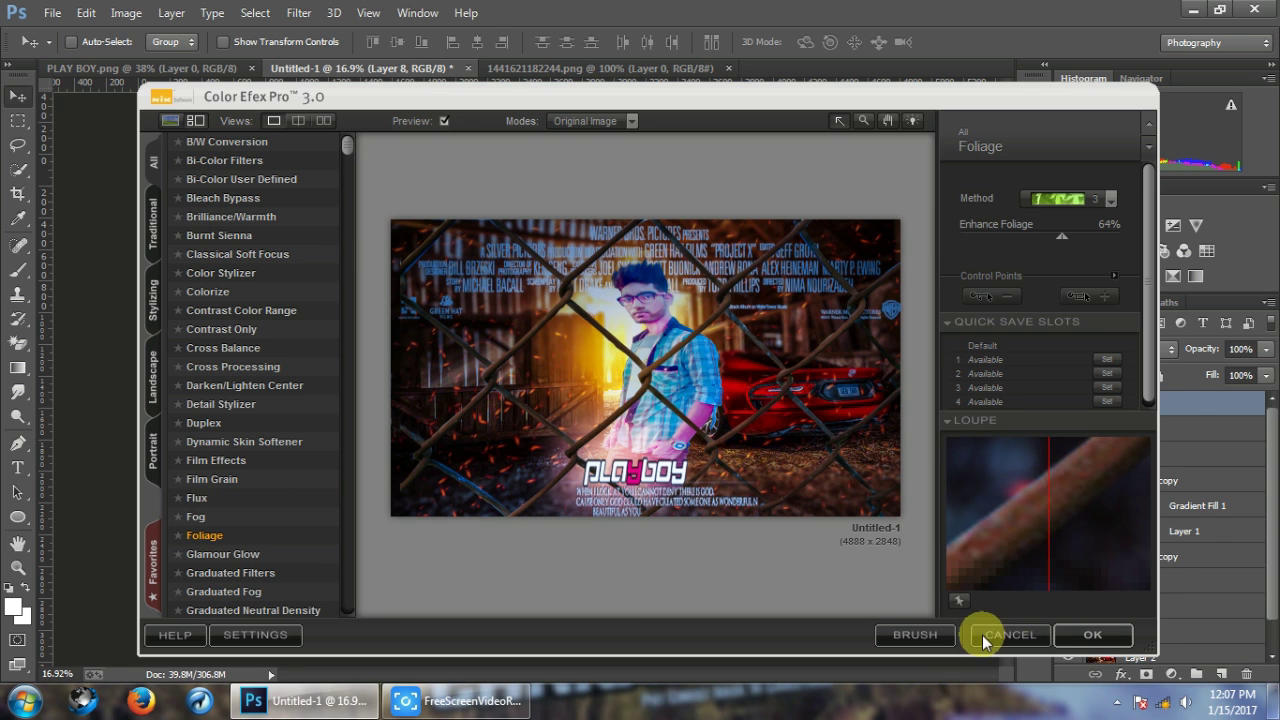
{"action": "left_click", "coordinate": [1090, 635]}
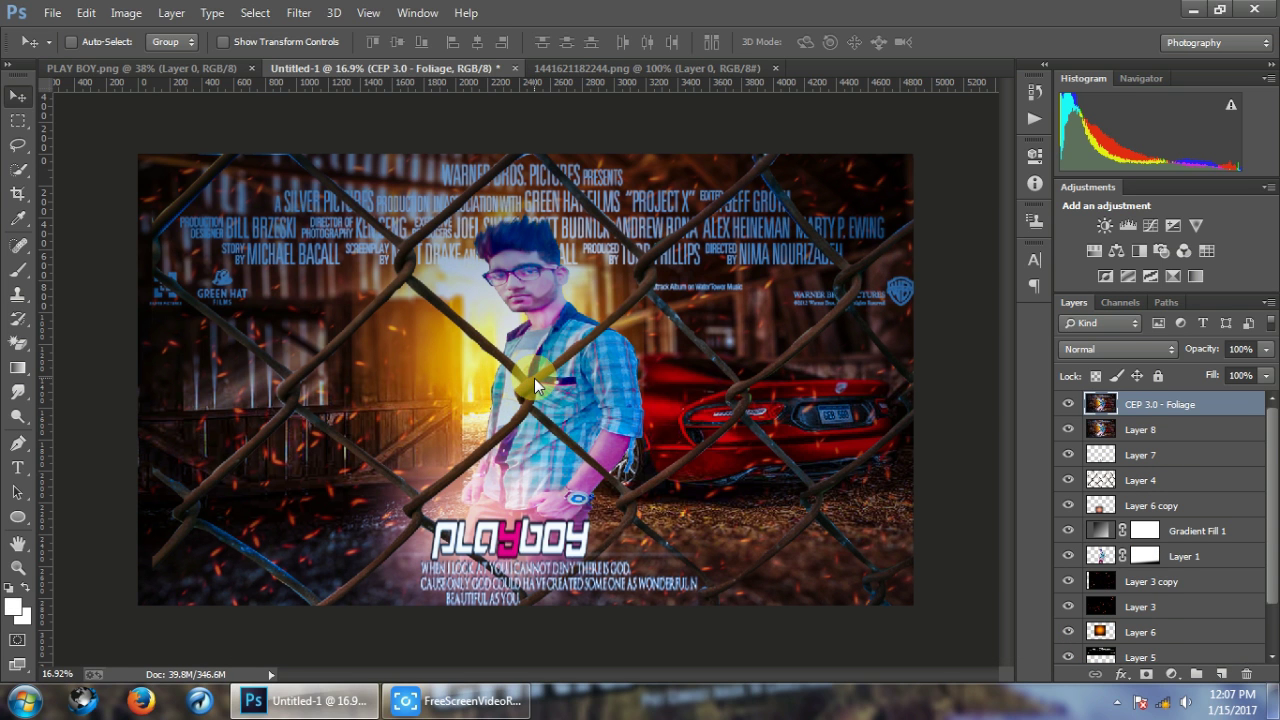
Inspect the new CEP 3.0 - Foliage result and open the File menu.
{"action": "scroll", "coordinate": [645, 268], "scroll_direction": "up", "scroll_amount": 1}
{"action": "scroll", "coordinate": [645, 268], "scroll_direction": "down", "scroll_amount": 2}
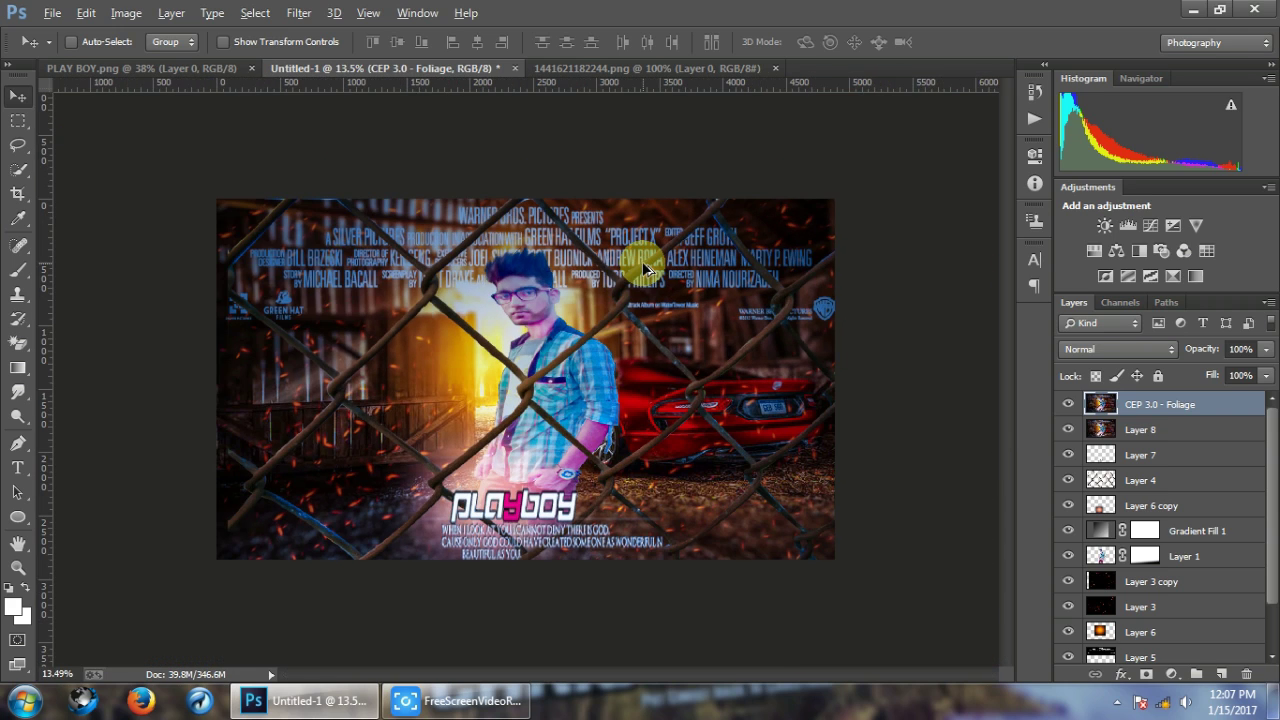
{"action": "scroll", "coordinate": [86, 94], "scroll_direction": "up", "scroll_amount": 1}
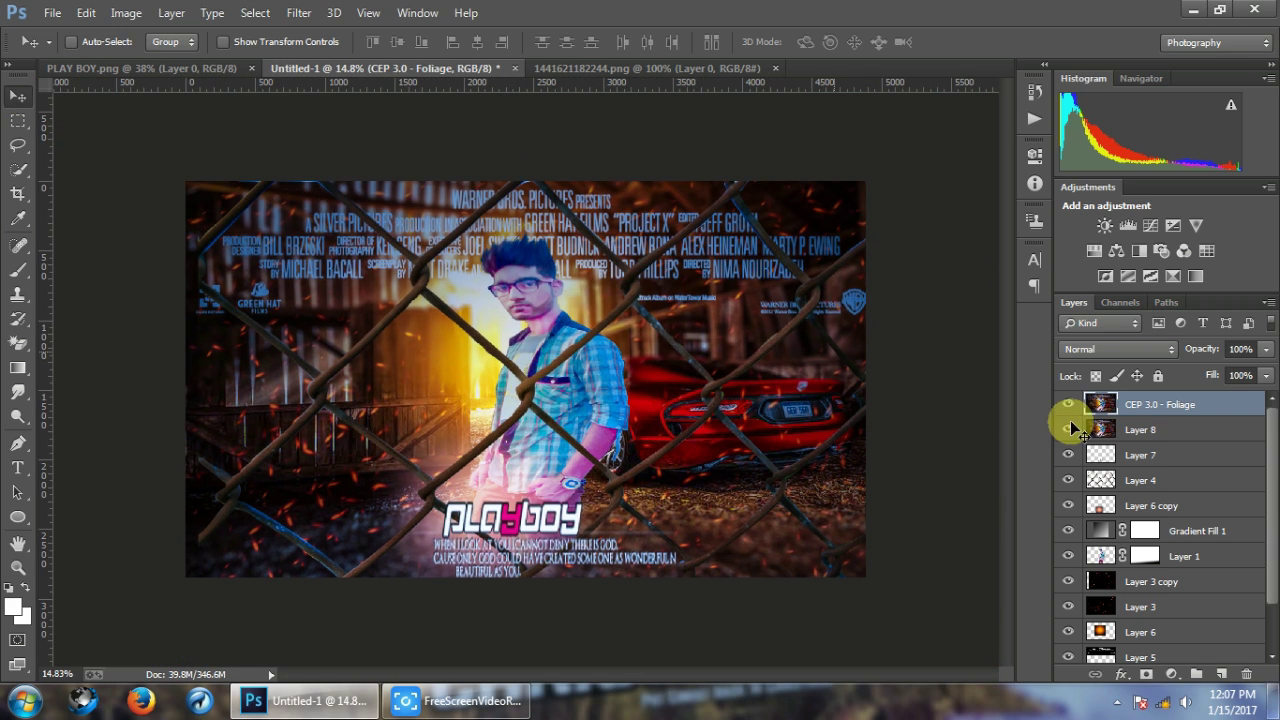
{"action": "scroll", "coordinate": [800, 406], "scroll_direction": "down", "scroll_amount": 2}
{"action": "left_click", "coordinate": [52, 12]}
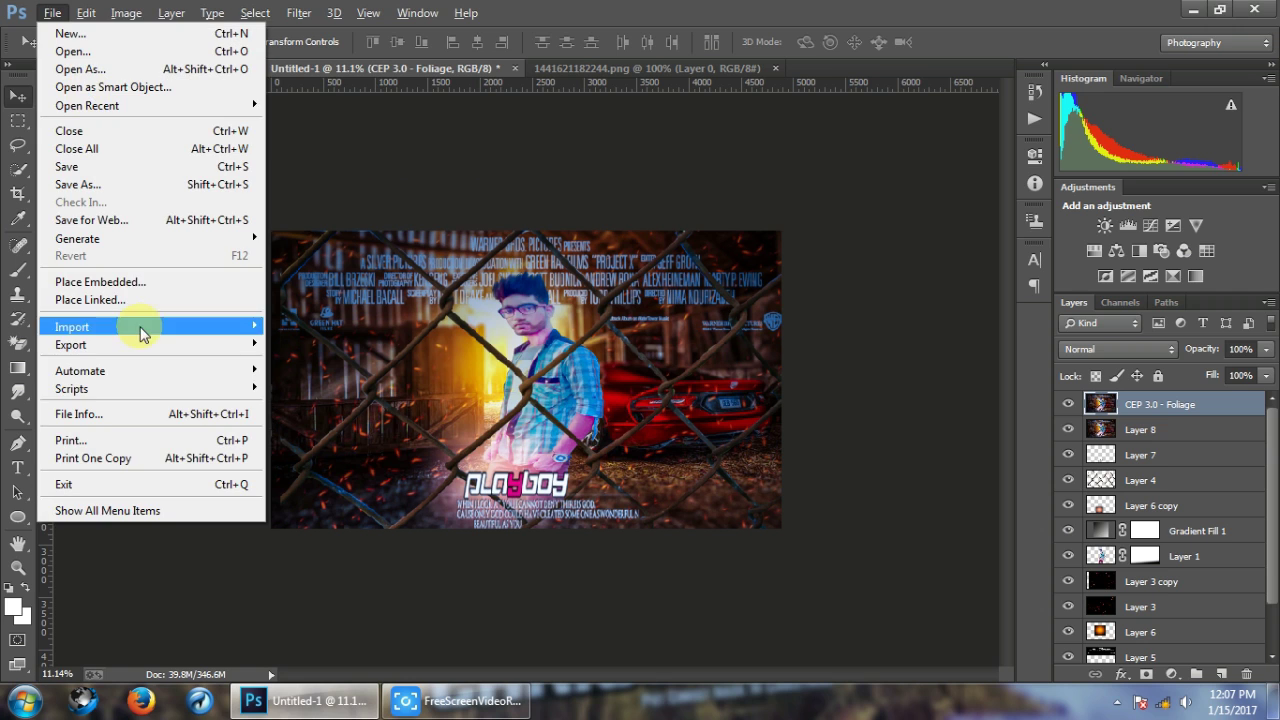
Save the poster to the Desktop as 'play boy edit', a quality-12 JPEG.
{"action": "left_click", "coordinate": [146, 197]}
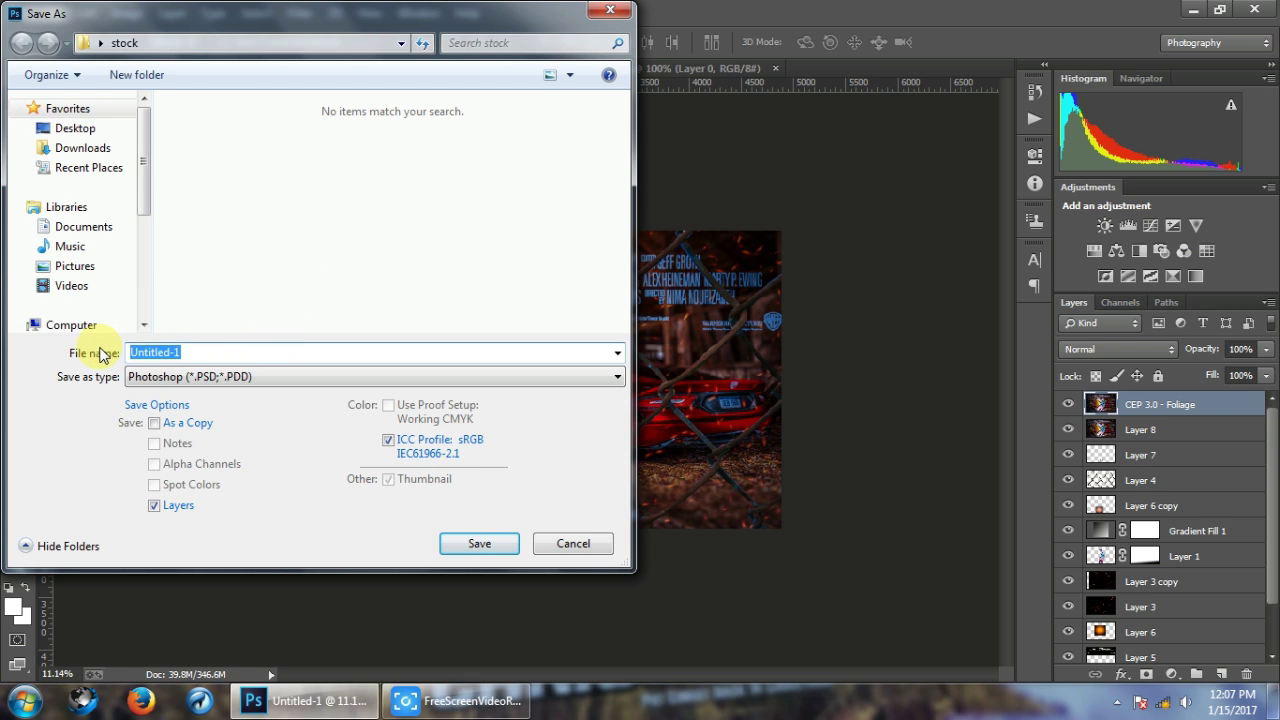
{"action": "type", "text": "pla"}
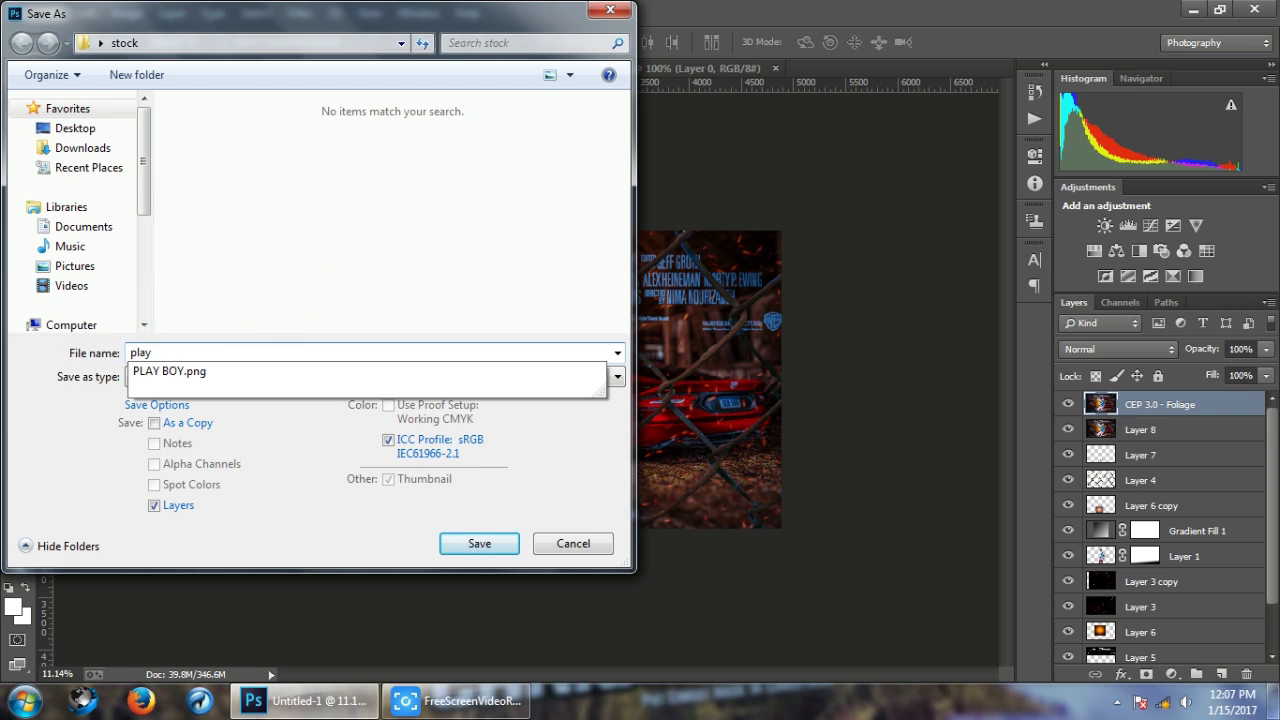
{"action": "type", "text": "y edit by Jahid Editz"}
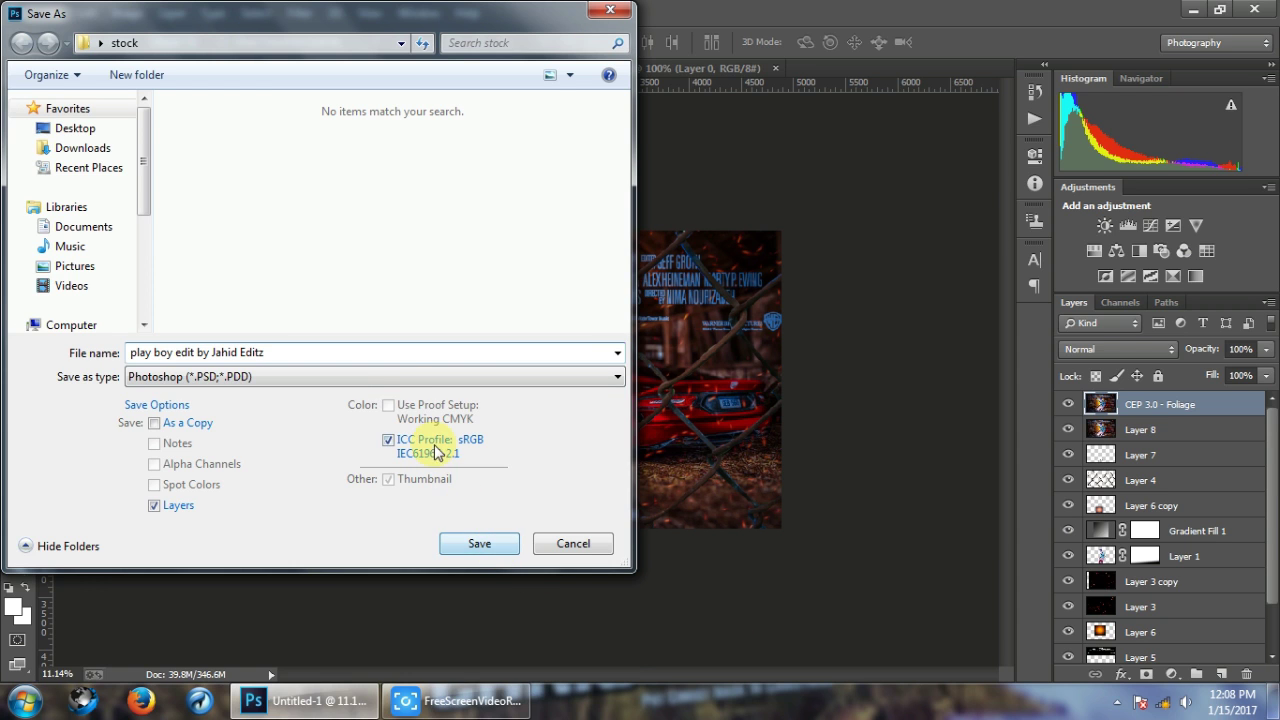
{"action": "left_click", "coordinate": [380, 376]}
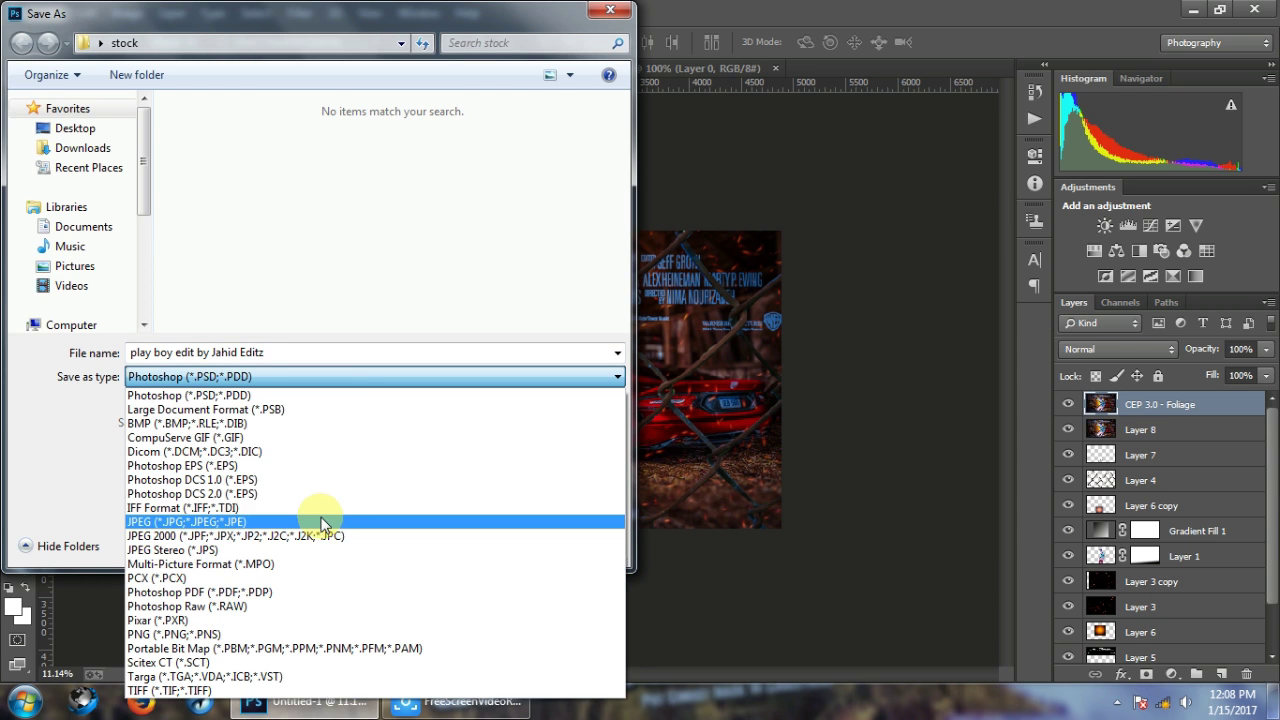
{"action": "left_click", "coordinate": [322, 522]}
{"action": "left_click", "coordinate": [92, 128]}
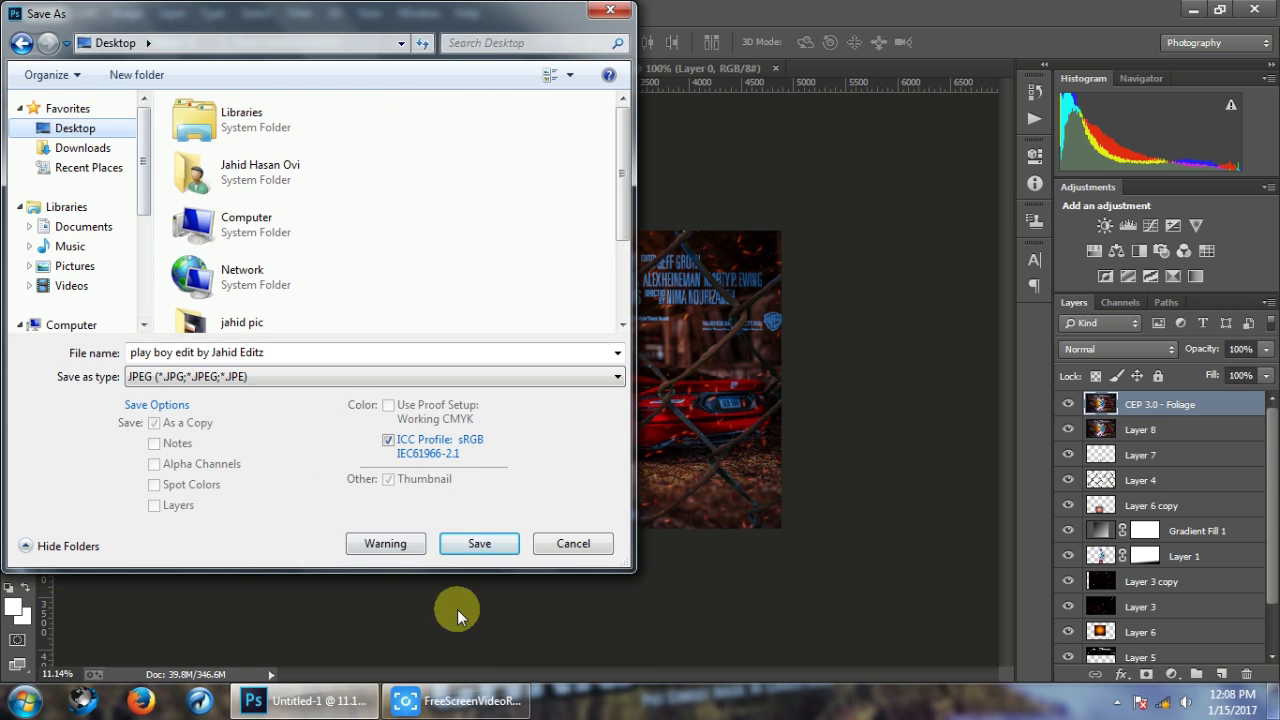
{"action": "left_click", "coordinate": [472, 544]}
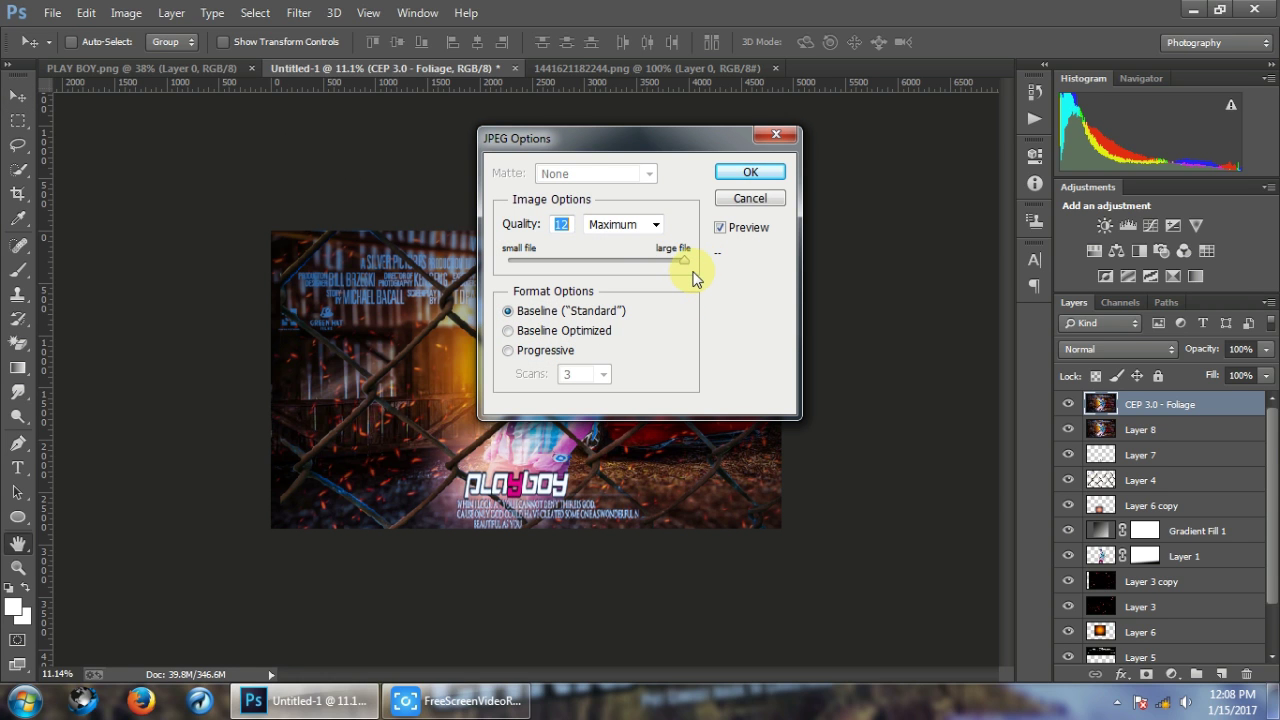
{"action": "left_click", "coordinate": [765, 173]}
Close PLAY BOY.png and Untitled-1, discarding unsaved changes.
{"action": "scroll", "coordinate": [646, 294], "scroll_direction": "up", "scroll_amount": 5}
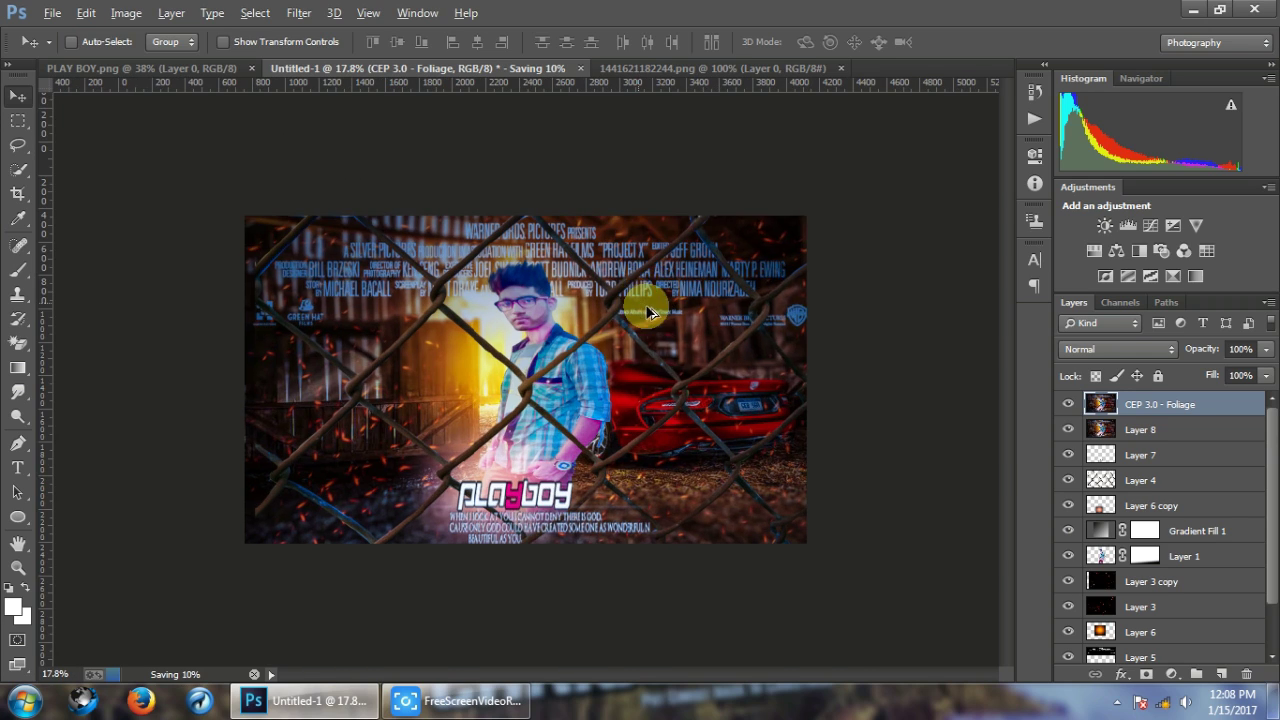
{"action": "scroll", "coordinate": [653, 306], "scroll_direction": "down", "scroll_amount": 3}
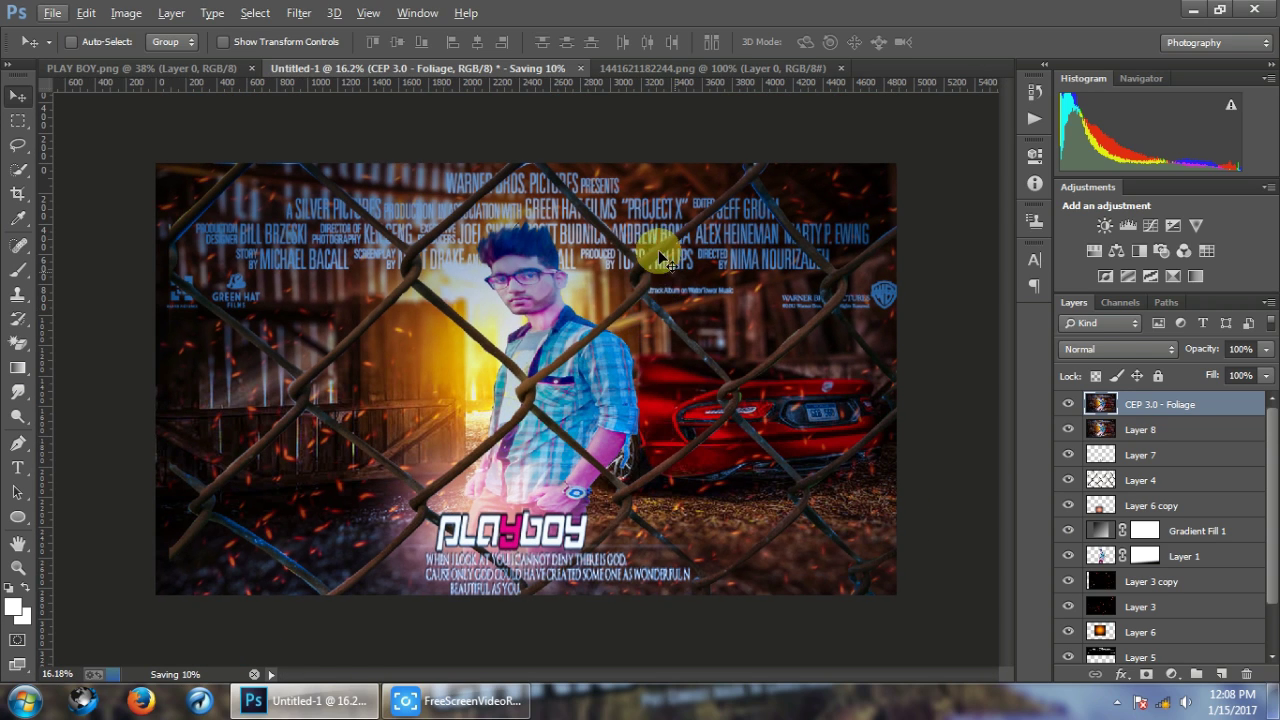
{"action": "left_click", "coordinate": [247, 68]}
{"action": "left_click", "coordinate": [356, 68]}
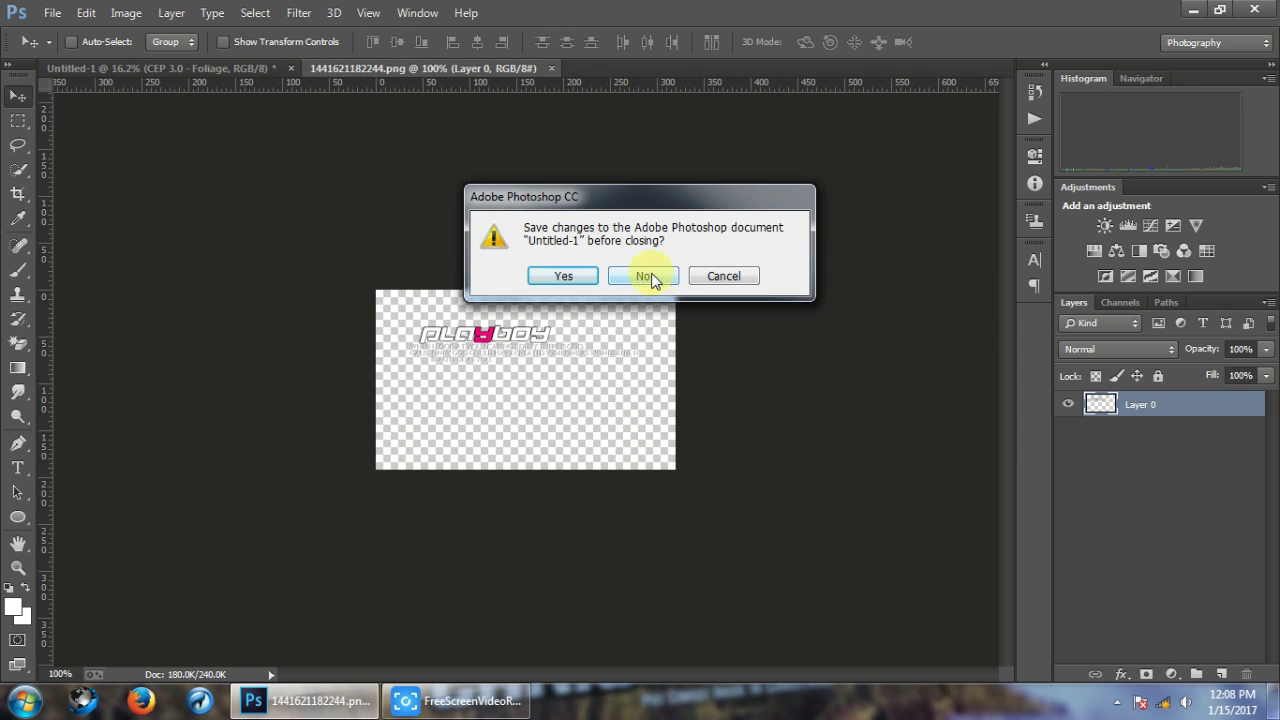
{"action": "left_click", "coordinate": [645, 274]}
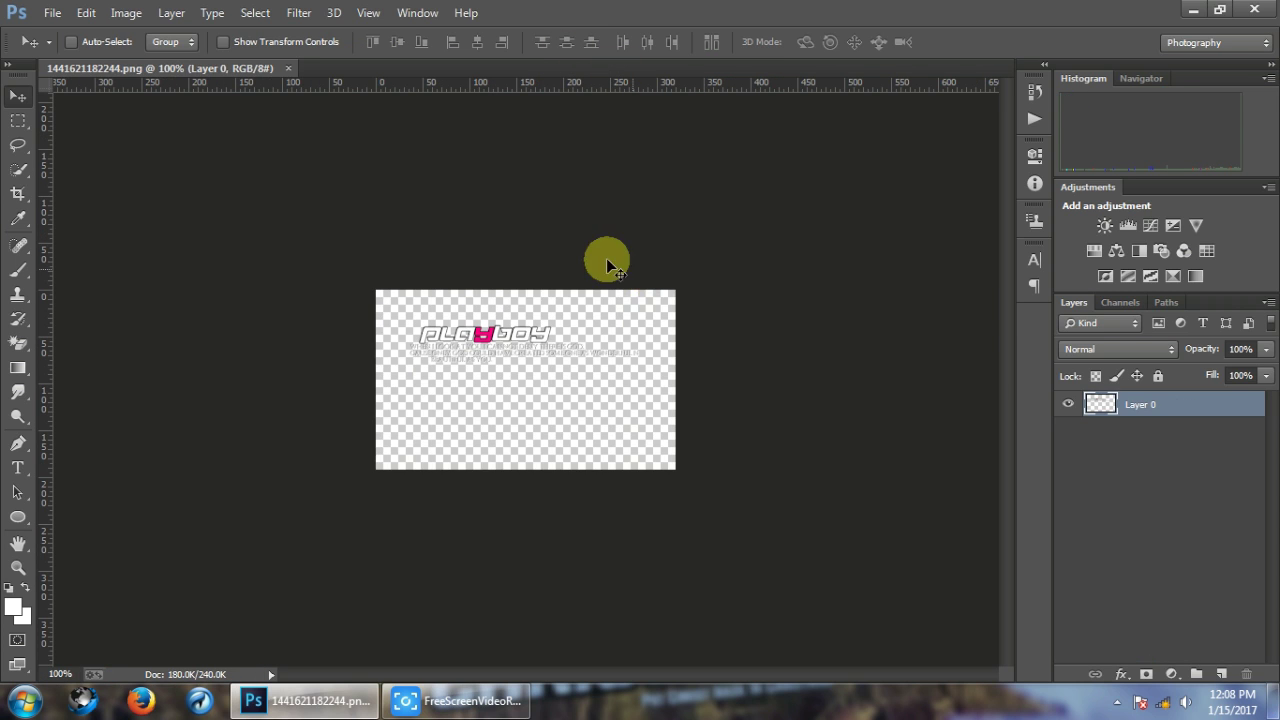
Close 1441621182244.png and view the saved play boy edit JPEG in Windows Photo Viewer.
{"action": "left_click", "coordinate": [289, 68]}
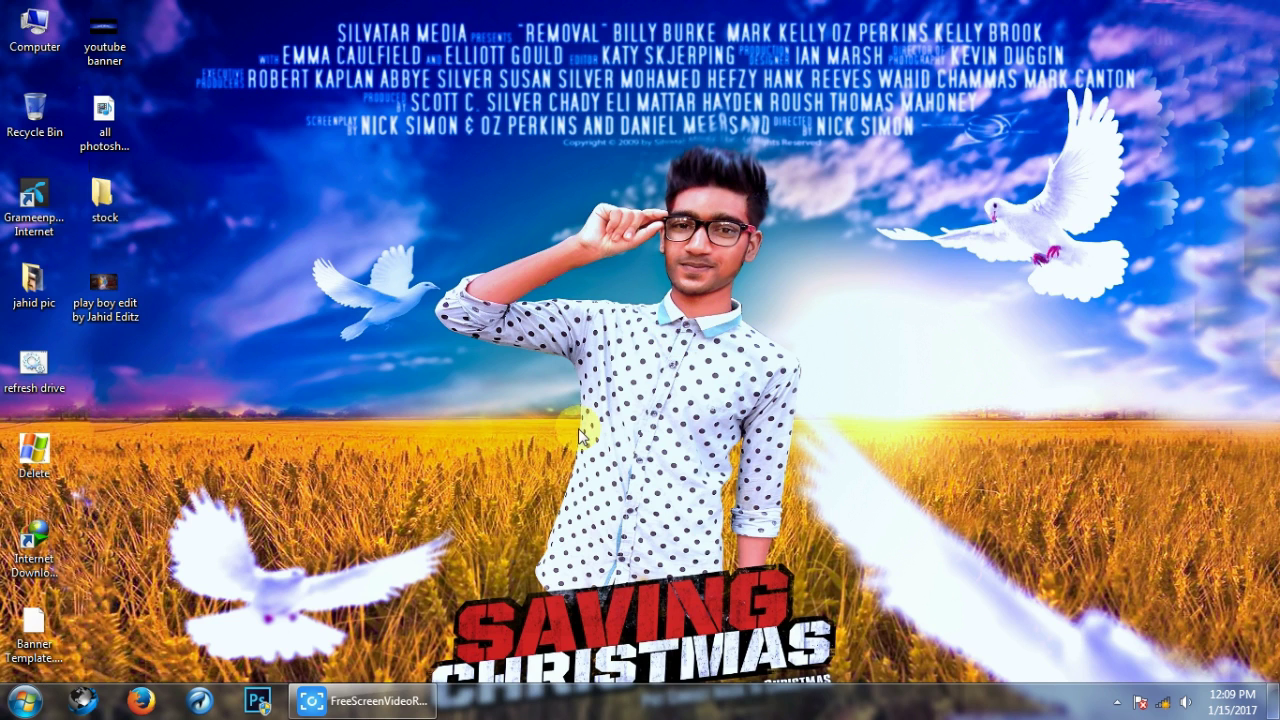
{"action": "double_click", "coordinate": [133, 311]}
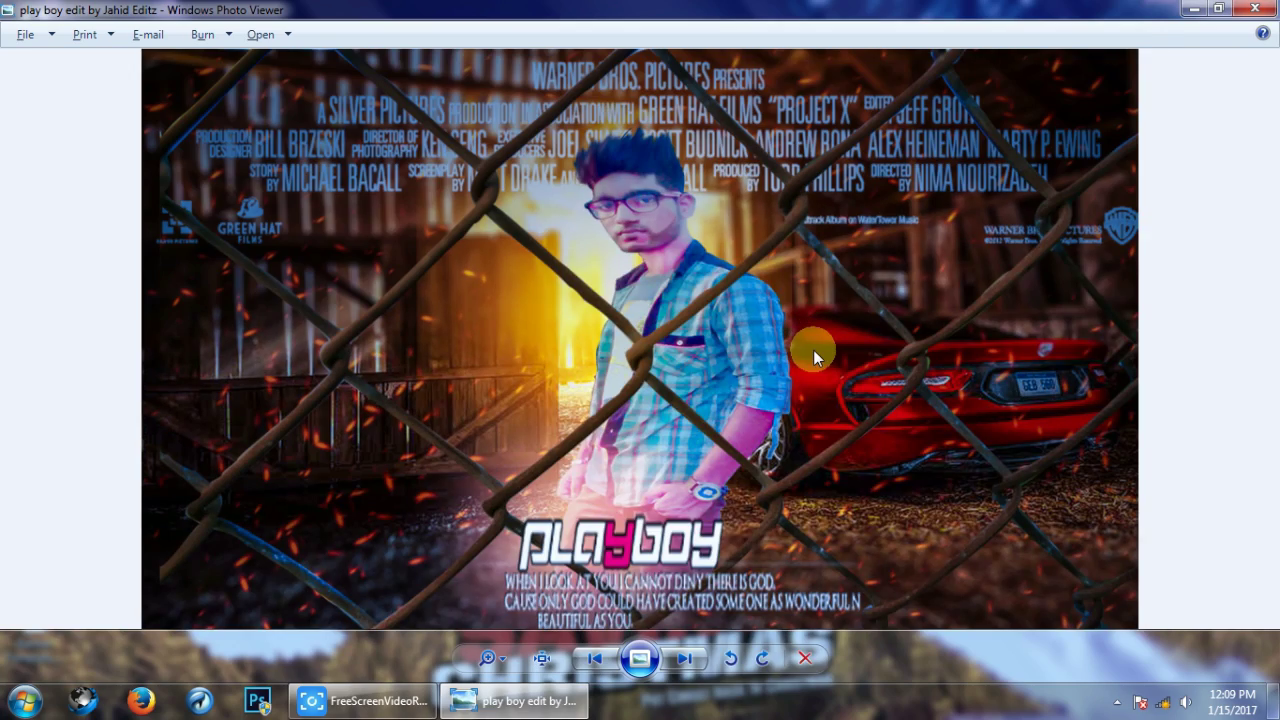